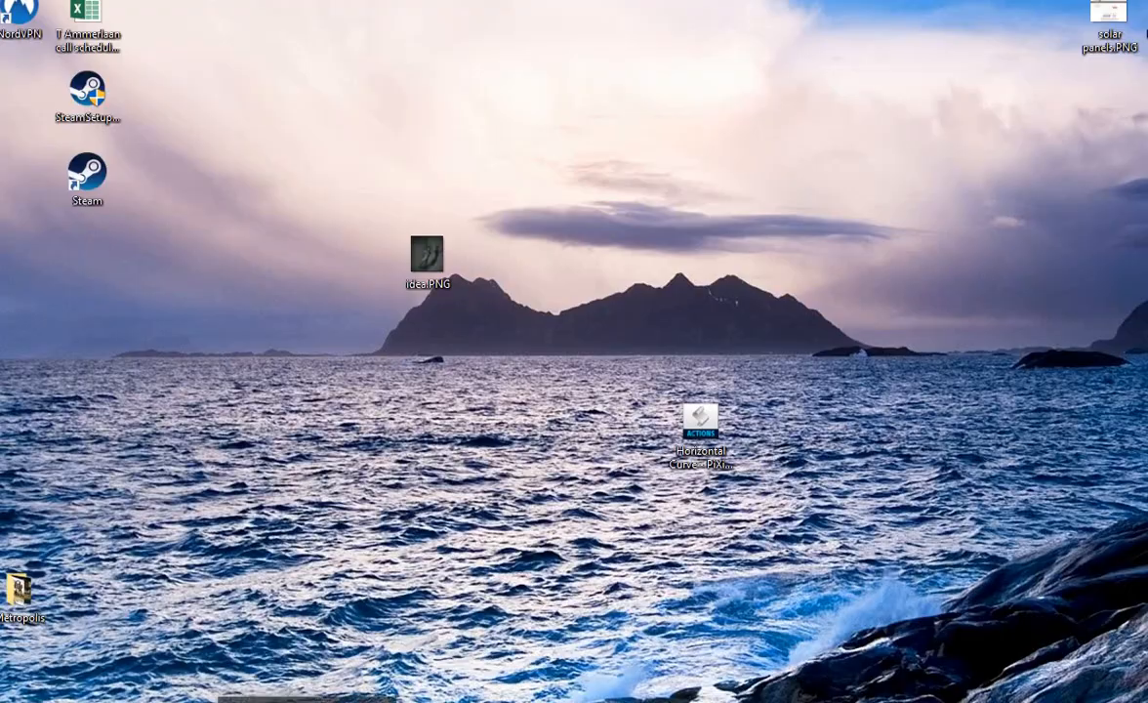
# - Switch to qavimator and set the animation's total number of frames to 2
pyautogui.click(307, 698)
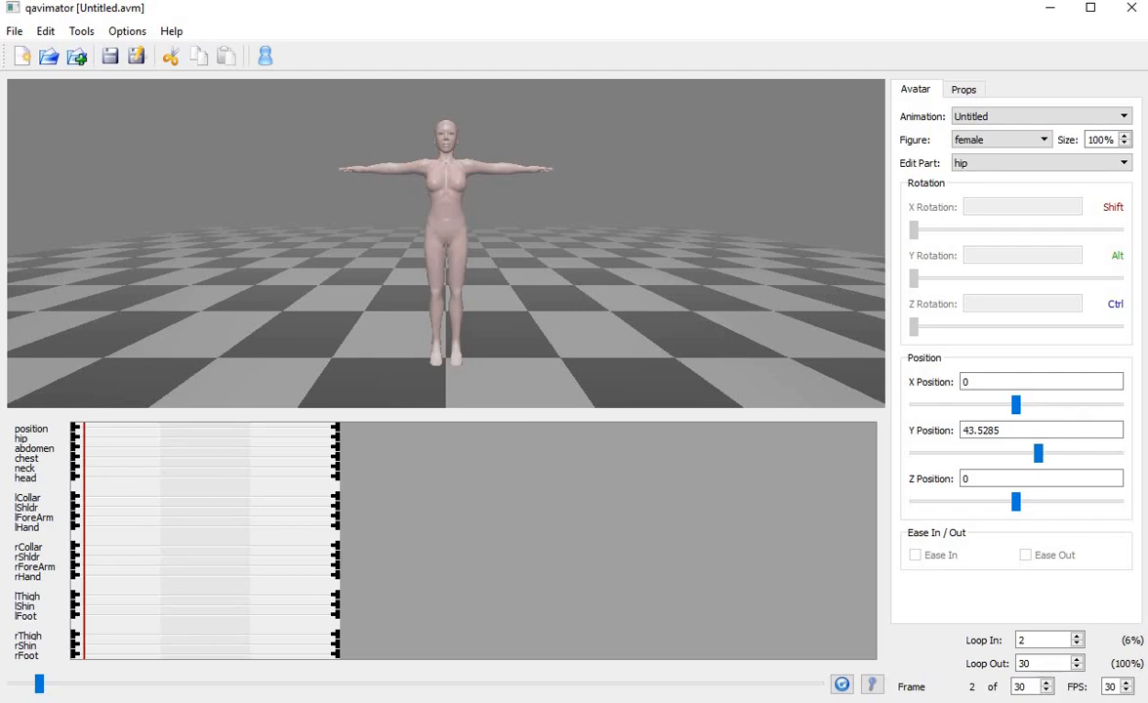
pyautogui.click(1018, 686)
pyautogui.moveTo(1028, 687); pyautogui.dragTo(991, 687)
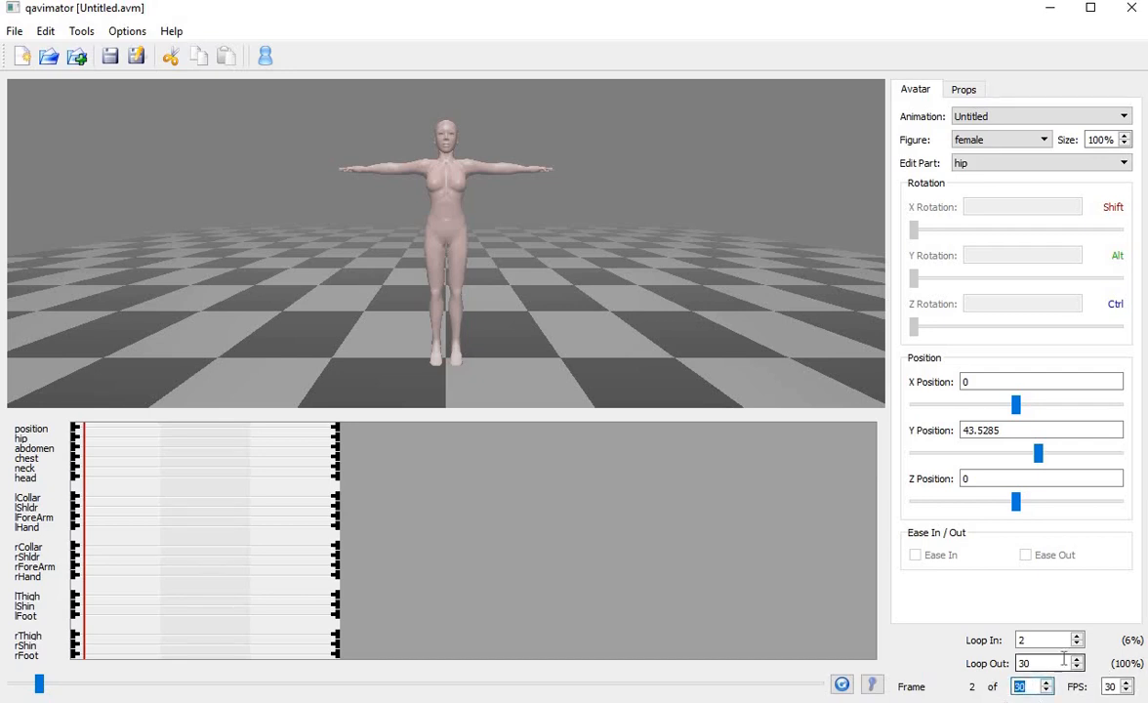
pyautogui.write('2')
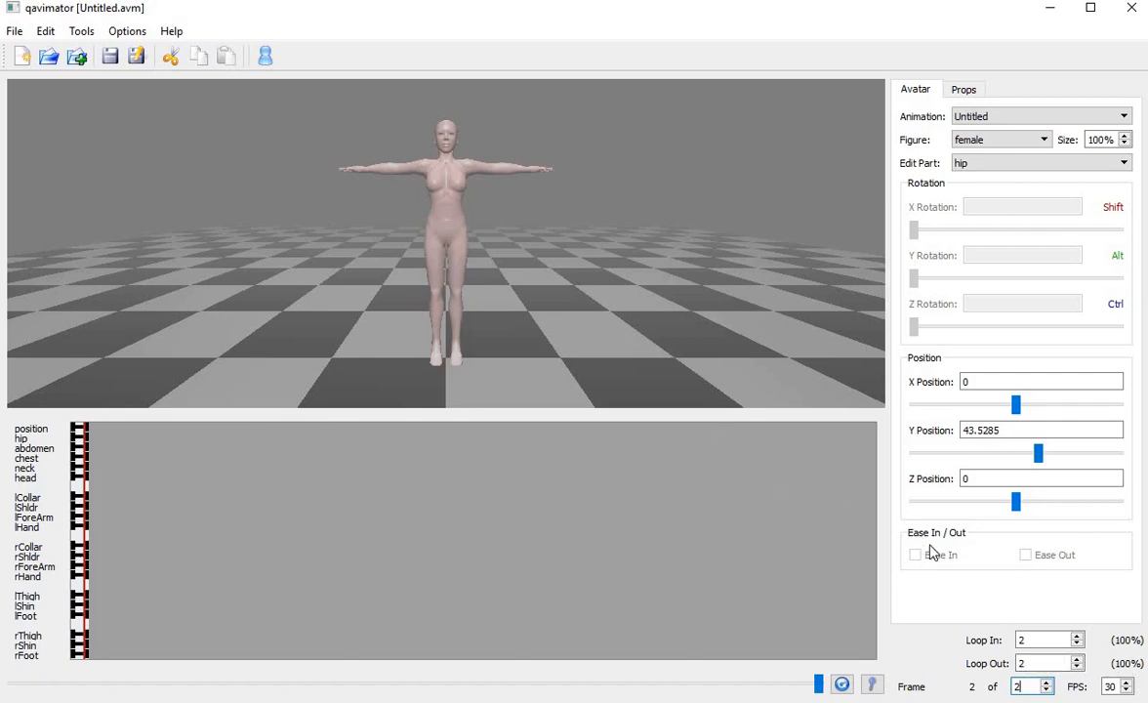
pyautogui.click(1044, 140)
pyautogui.click(1047, 141)
# - Tilt the avatar's hip forward by setting its X rotation to 18
pyautogui.moveTo(514, 242)
pyautogui.mouseDown()
pyautogui.moveTo(478, 246)
pyautogui.moveTo(425, 205)
pyautogui.moveTo(508, 200)
pyautogui.moveTo(543, 183)
pyautogui.moveTo(552, 141)
pyautogui.moveTo(546, 180)
pyautogui.moveTo(473, 188)
pyautogui.moveTo(468, 173)
pyautogui.moveTo(527, 195)
pyautogui.moveTo(537, 181)
pyautogui.moveTo(552, 201)
pyautogui.moveTo(547, 176)
pyautogui.moveTo(554, 185)
pyautogui.moveTo(576, 176)
pyautogui.moveTo(546, 180)
pyautogui.moveTo(525, 244)
pyautogui.mouseUp()
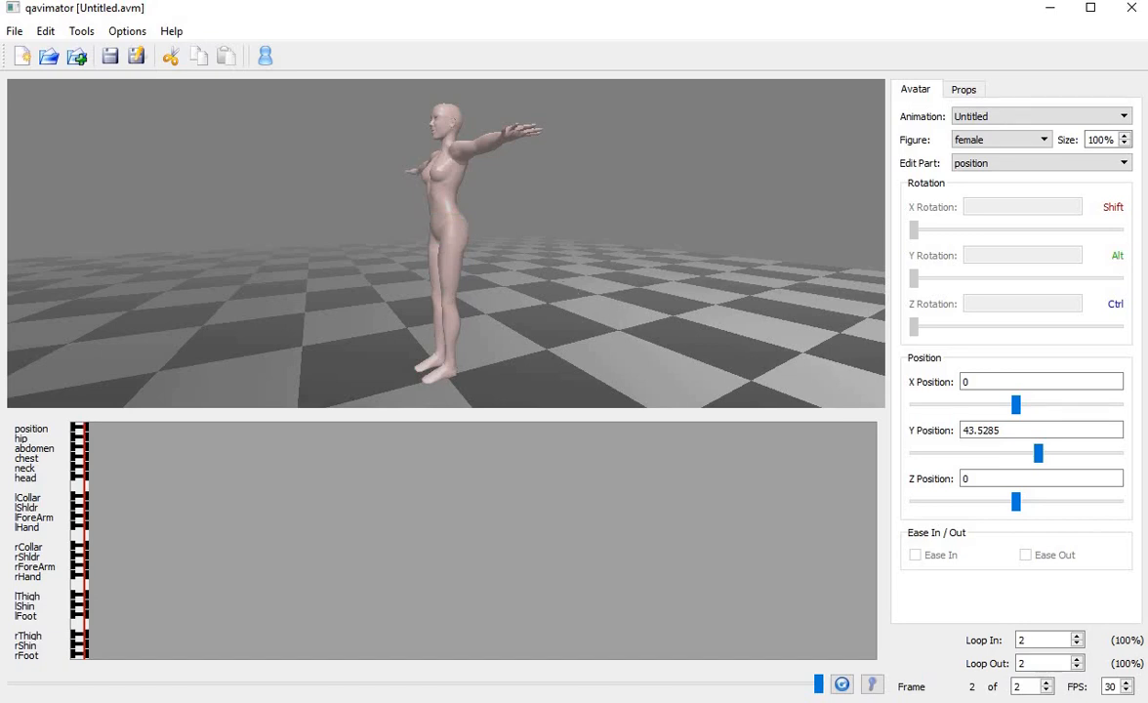
pyautogui.moveTo(516, 242); pyautogui.dragTo(469, 235)
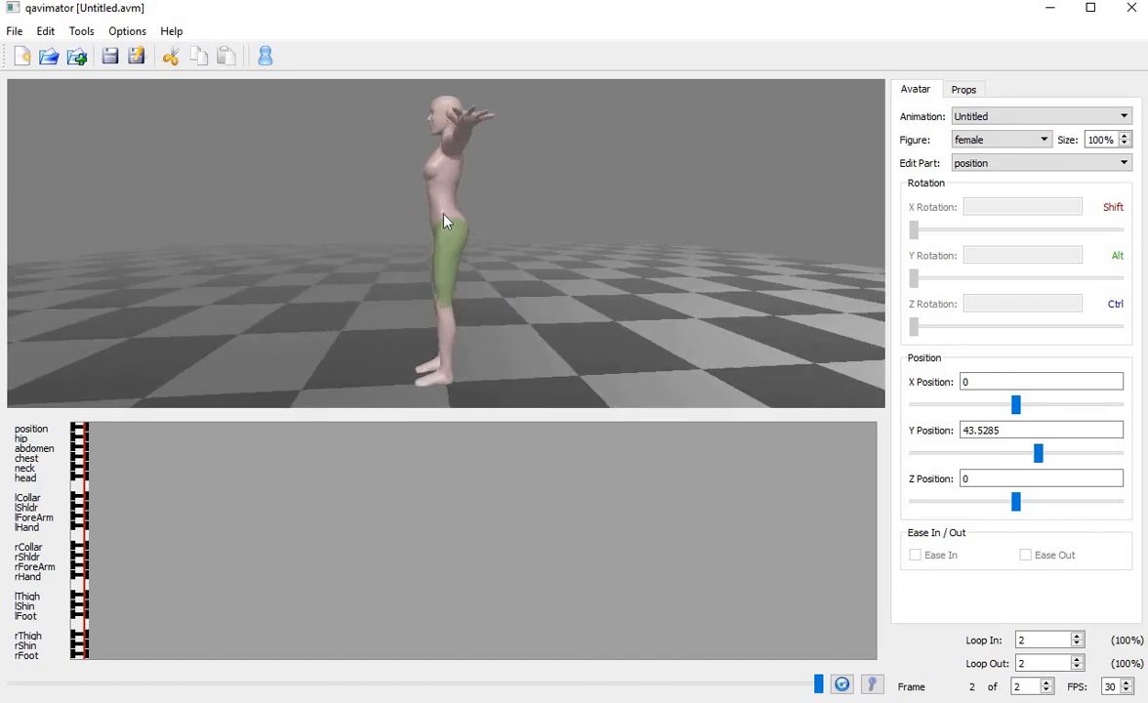
pyautogui.click(441, 224)
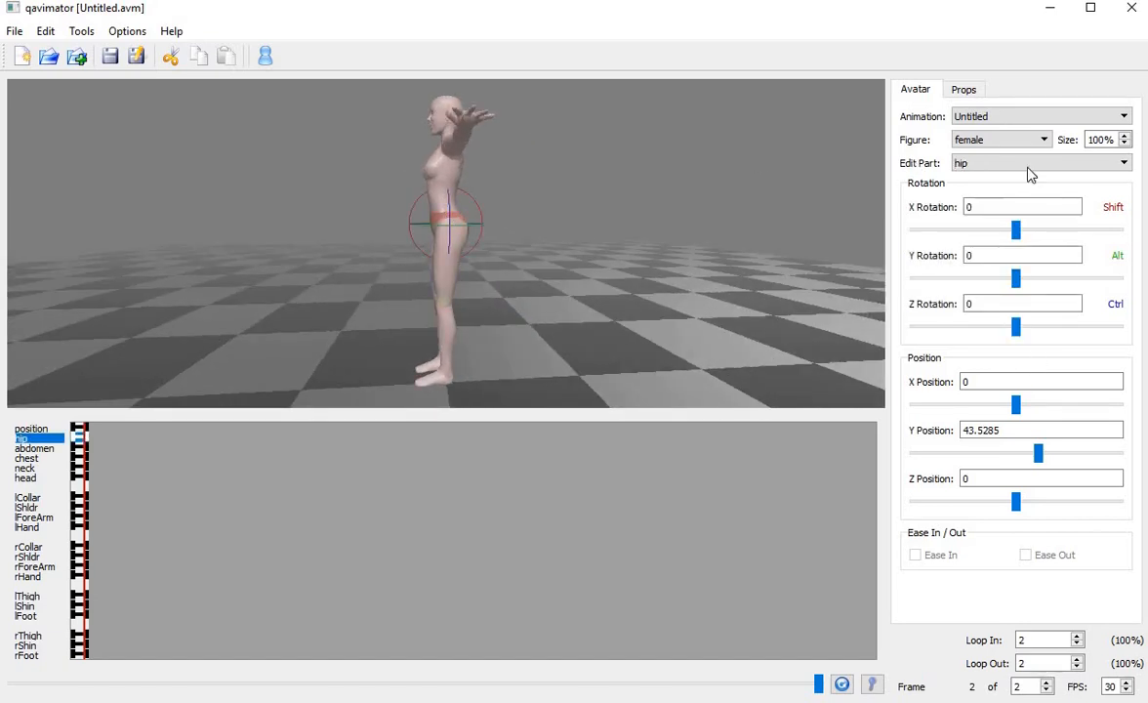
pyautogui.moveTo(1018, 229); pyautogui.dragTo(1022, 232)
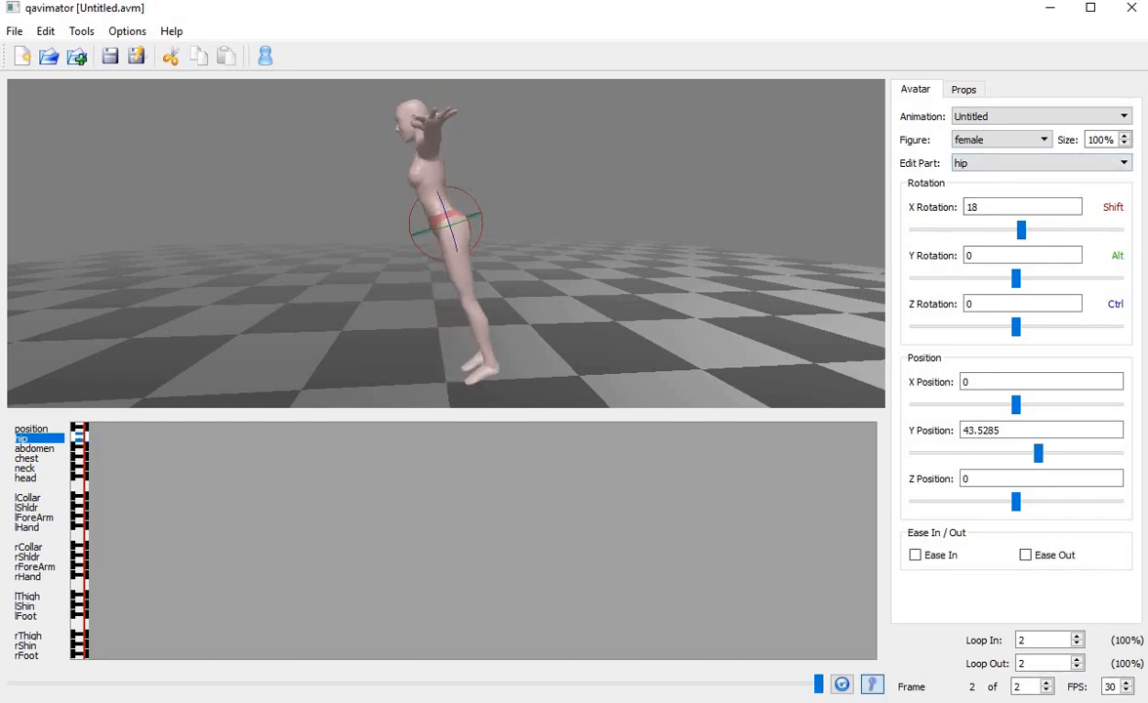
# - Swing the right thigh forward with X rotation -51, and set its Y and Z rotations to 1
pyautogui.moveTo(488, 289); pyautogui.dragTo(502, 292)
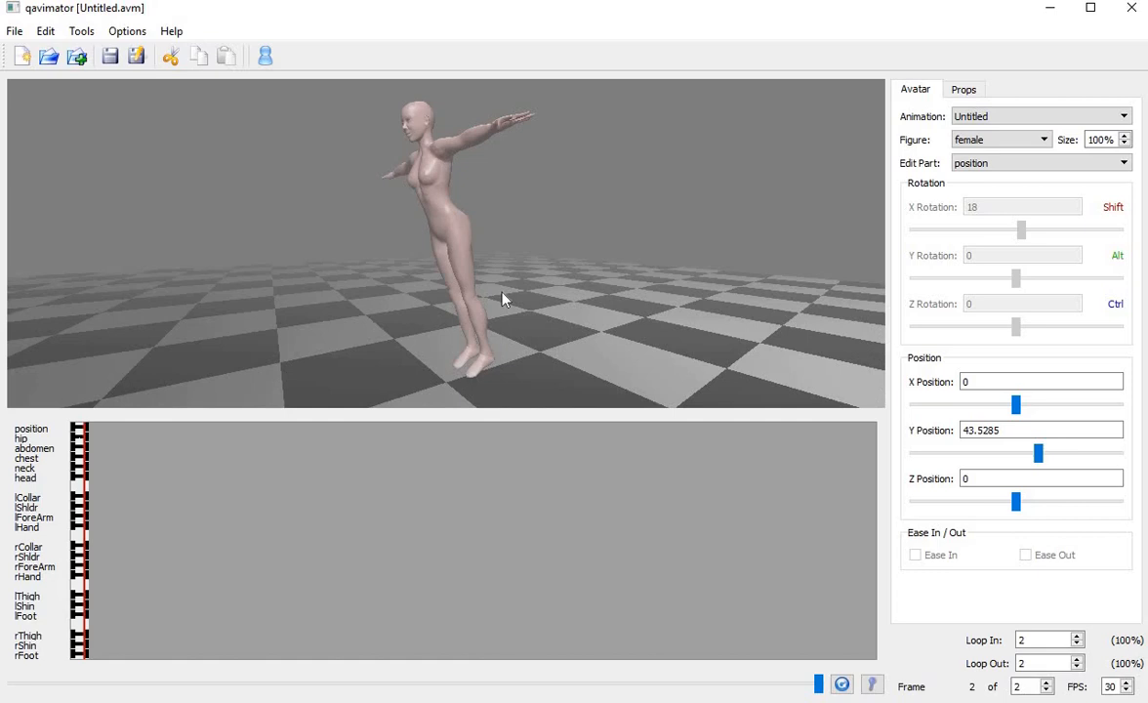
pyautogui.click(435, 278)
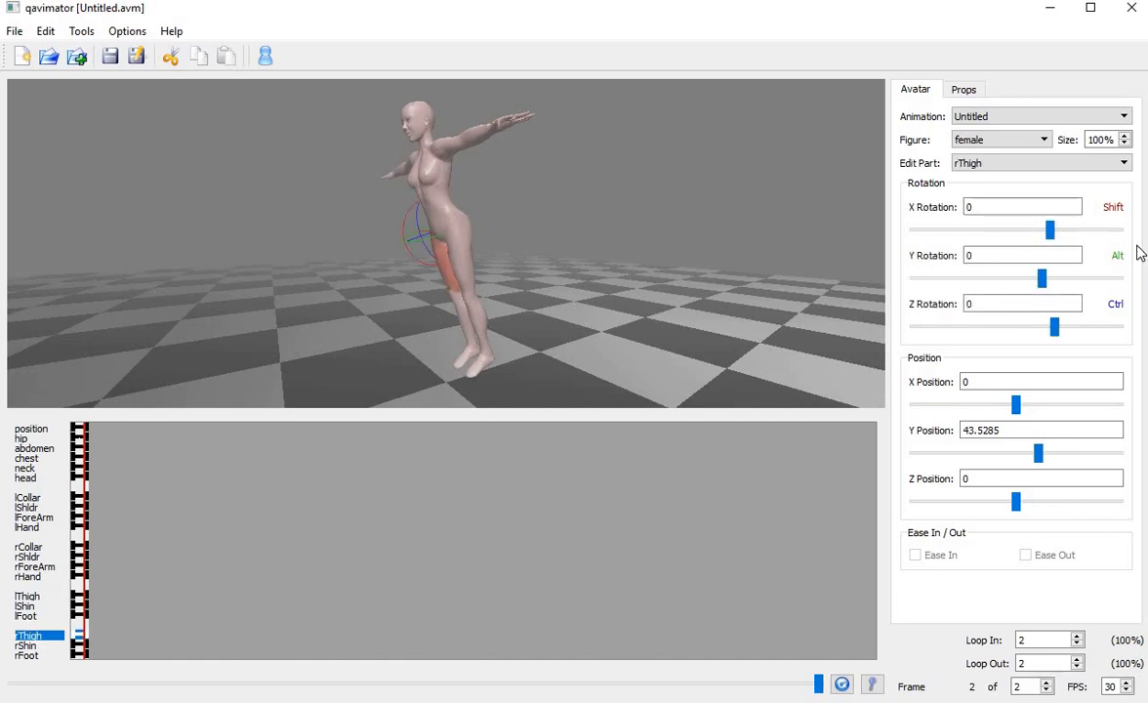
pyautogui.moveTo(1045, 232); pyautogui.dragTo(1020, 230)
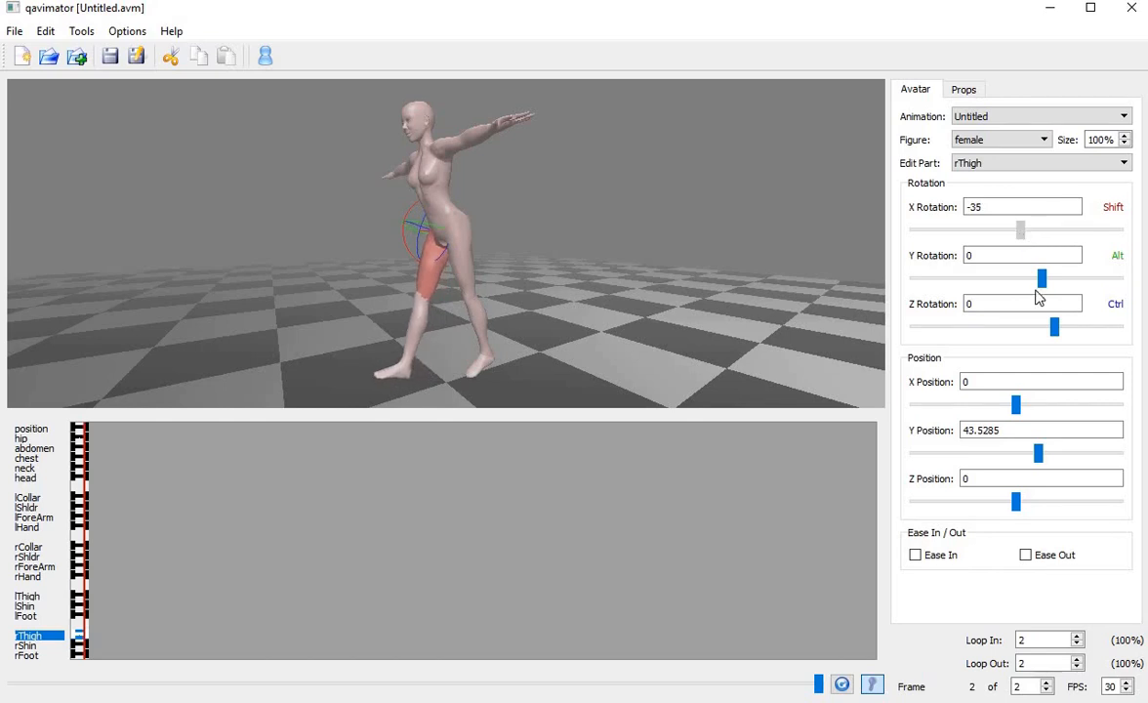
pyautogui.click(988, 255)
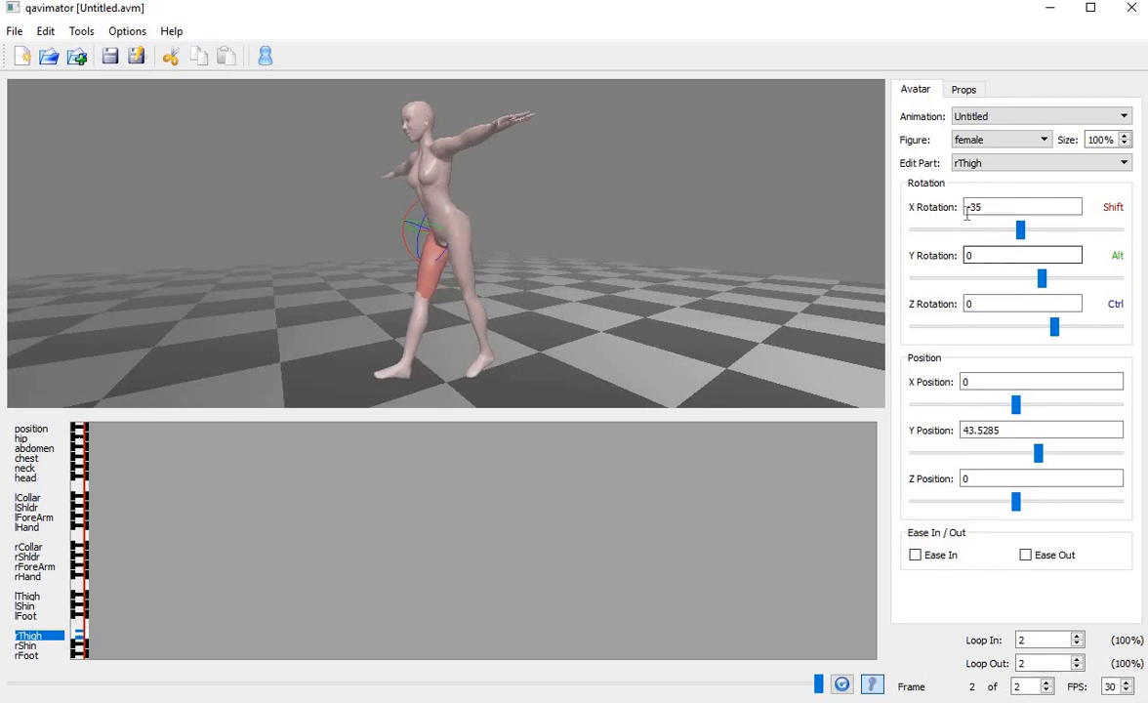
pyautogui.click(980, 211)
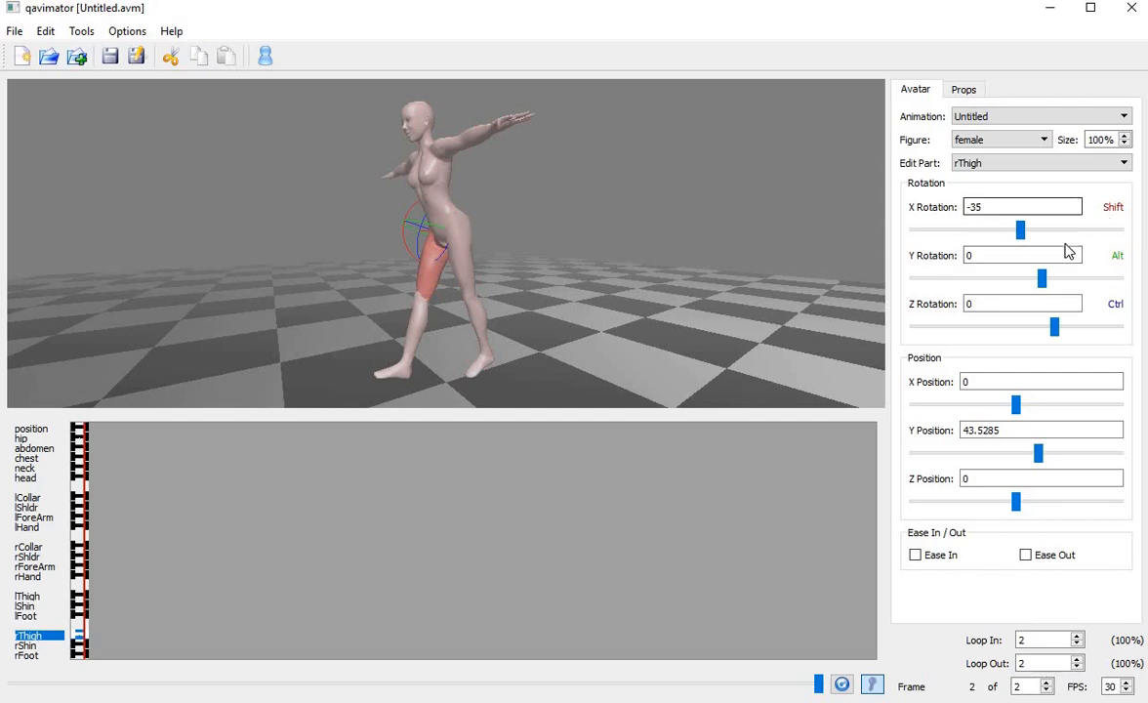
pyautogui.click(979, 256)
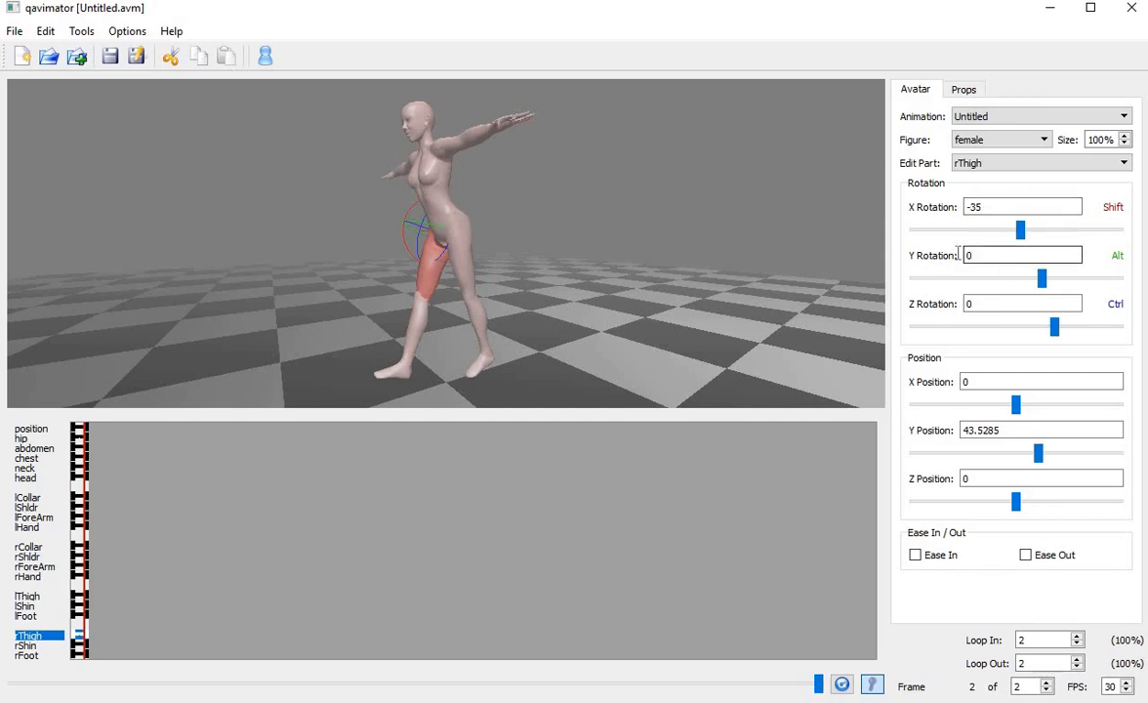
pyautogui.doubleClick(968, 255)
pyautogui.write('3')
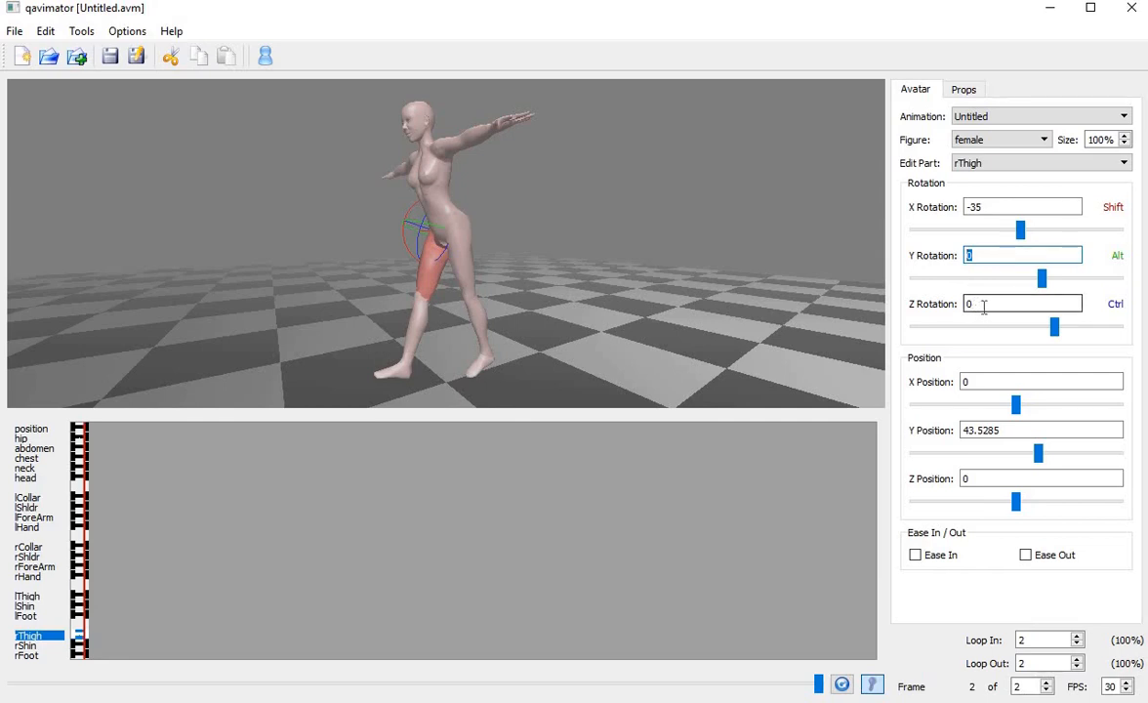
pyautogui.press('Tab')
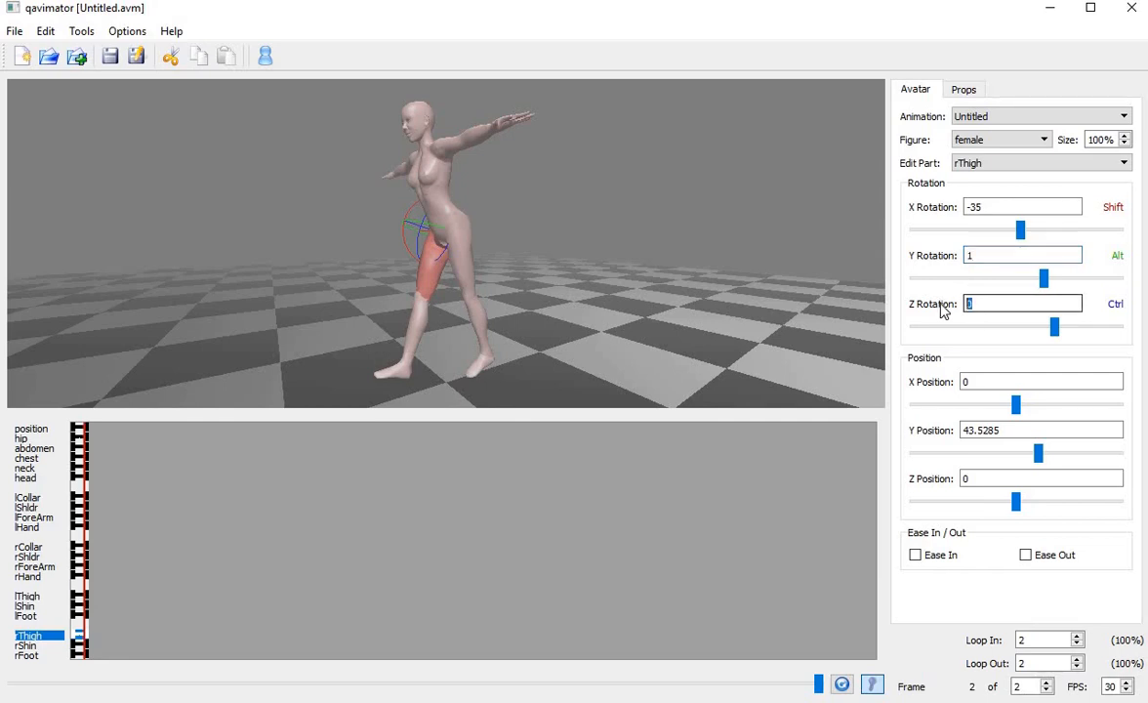
pyautogui.write('1')
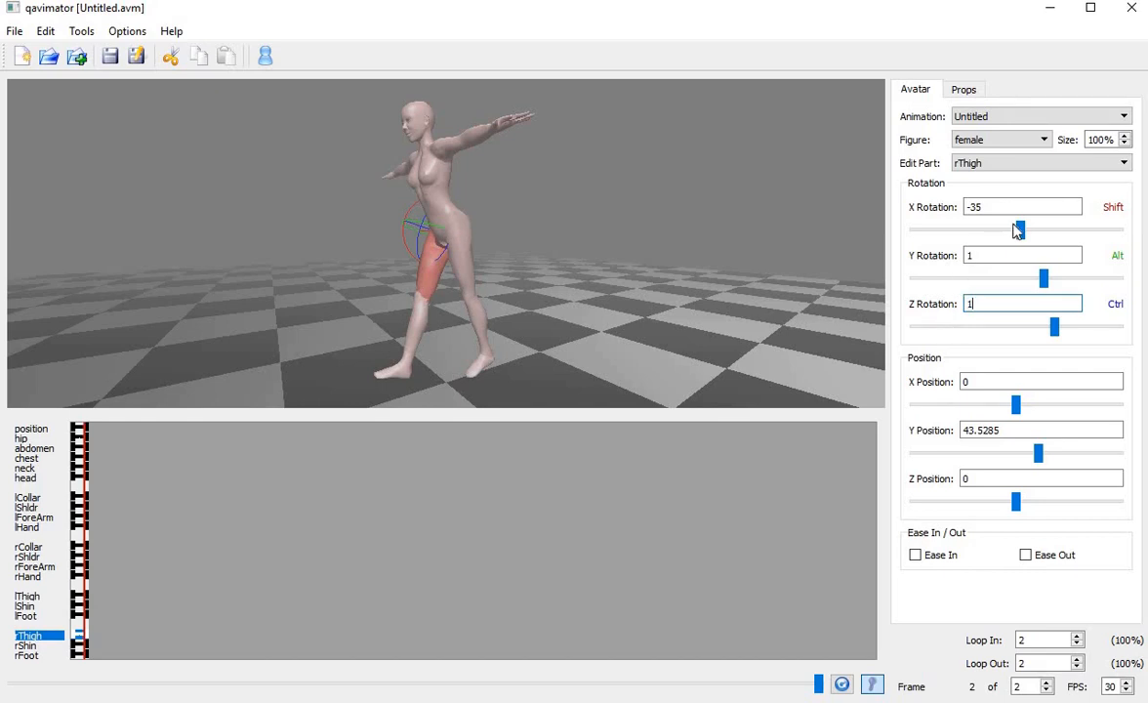
pyautogui.moveTo(1019, 231); pyautogui.dragTo(1009, 234)
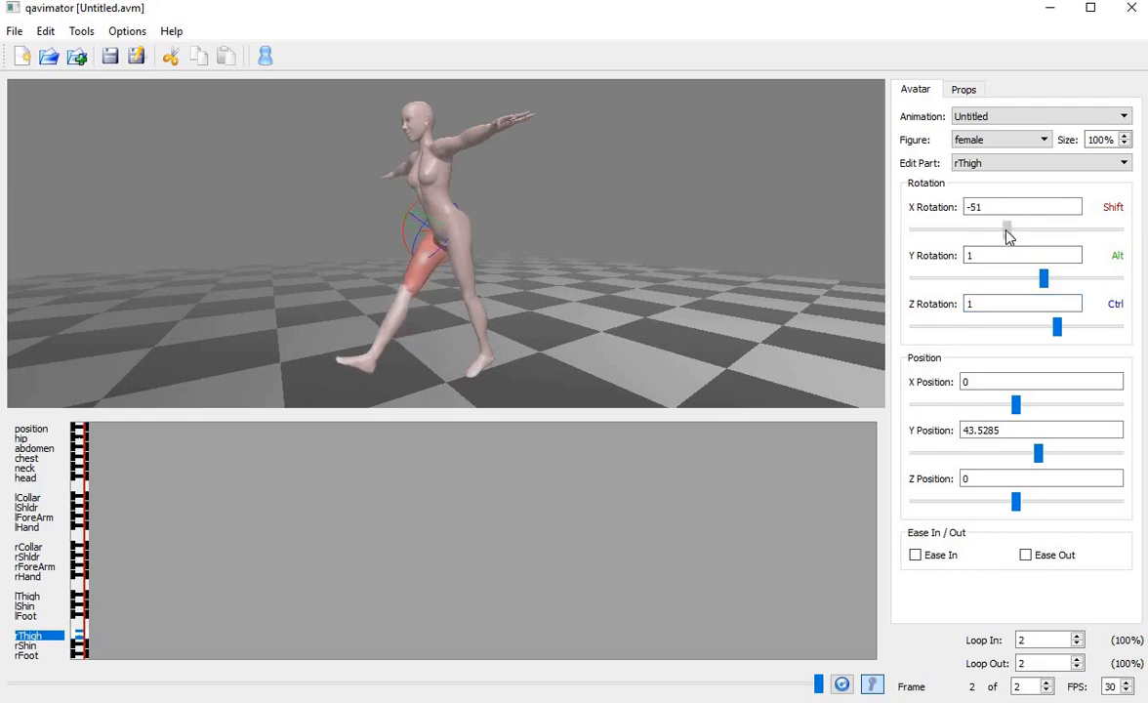
# - Bend the right shin with X rotation 42, and set its Y and Z rotations to 1
pyautogui.click(398, 314)
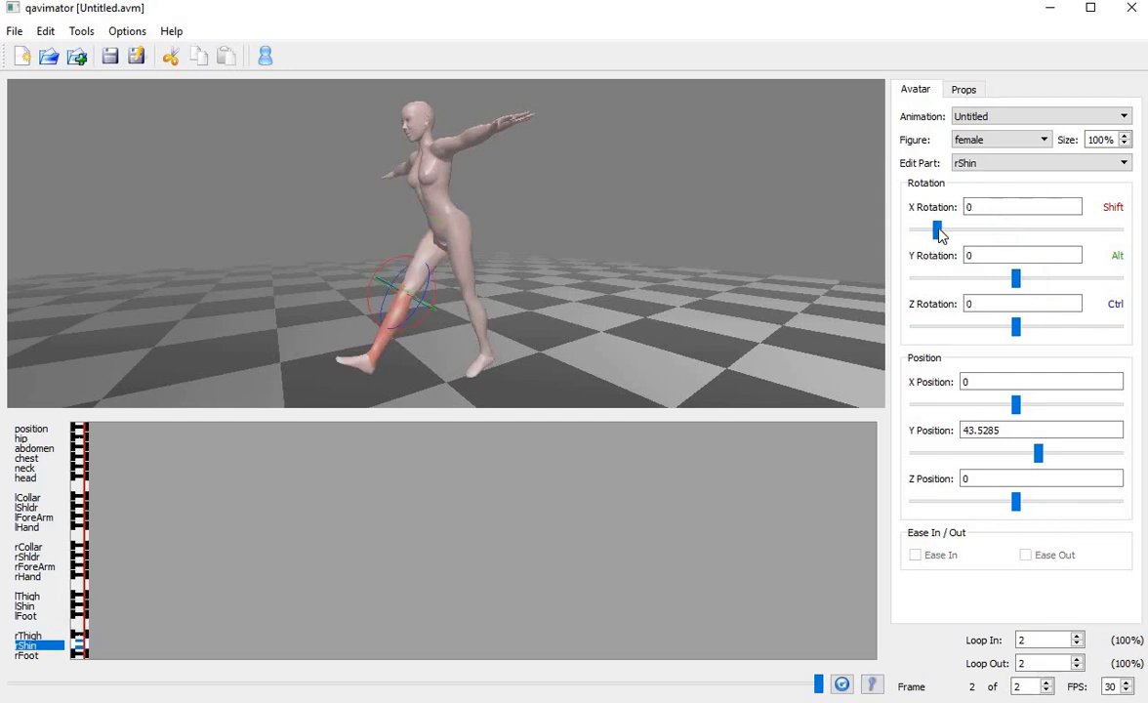
pyautogui.moveTo(949, 234); pyautogui.dragTo(986, 231)
pyautogui.doubleClick(964, 256)
pyautogui.write('1')
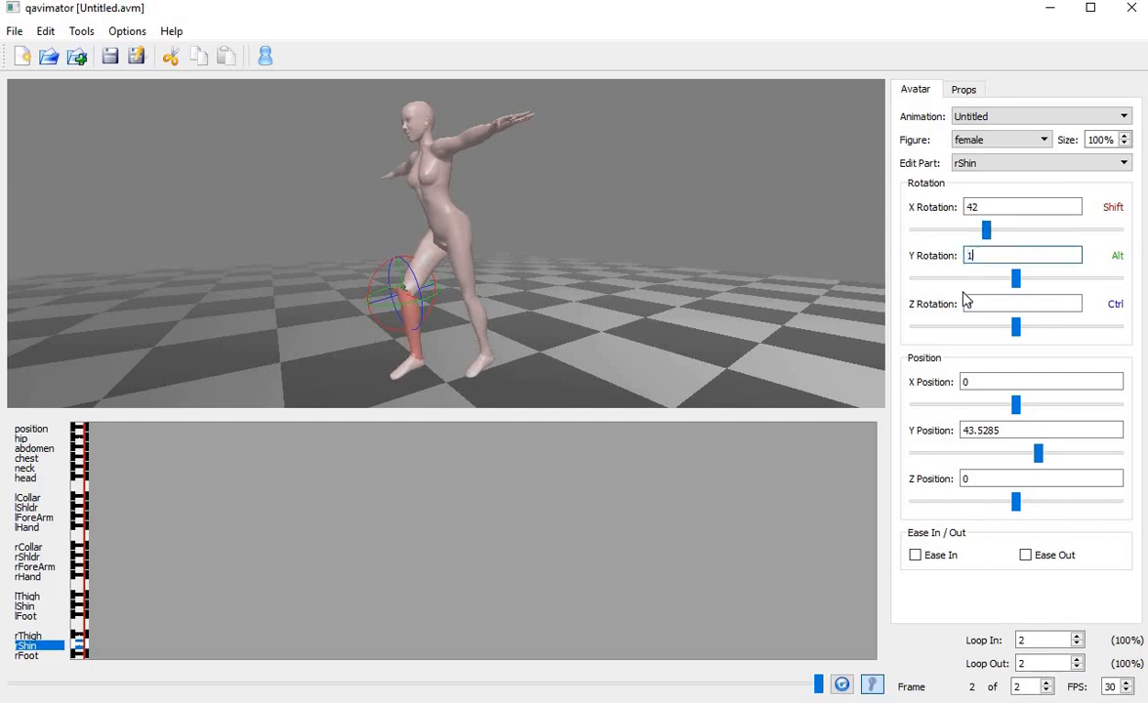
pyautogui.doubleClick(964, 304)
pyautogui.write('1')
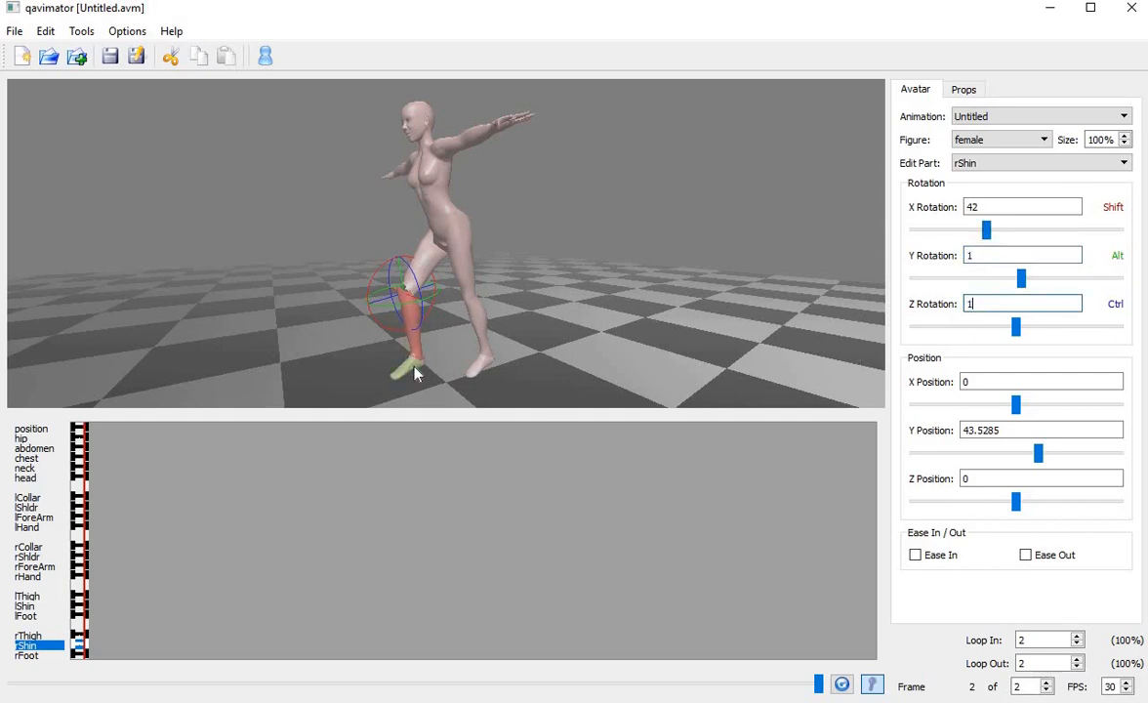
pyautogui.press('Return')
# - Angle the right foot with X rotation 9, and set its Y and Z rotations to 1
pyautogui.scroll(-1, 985, 164)
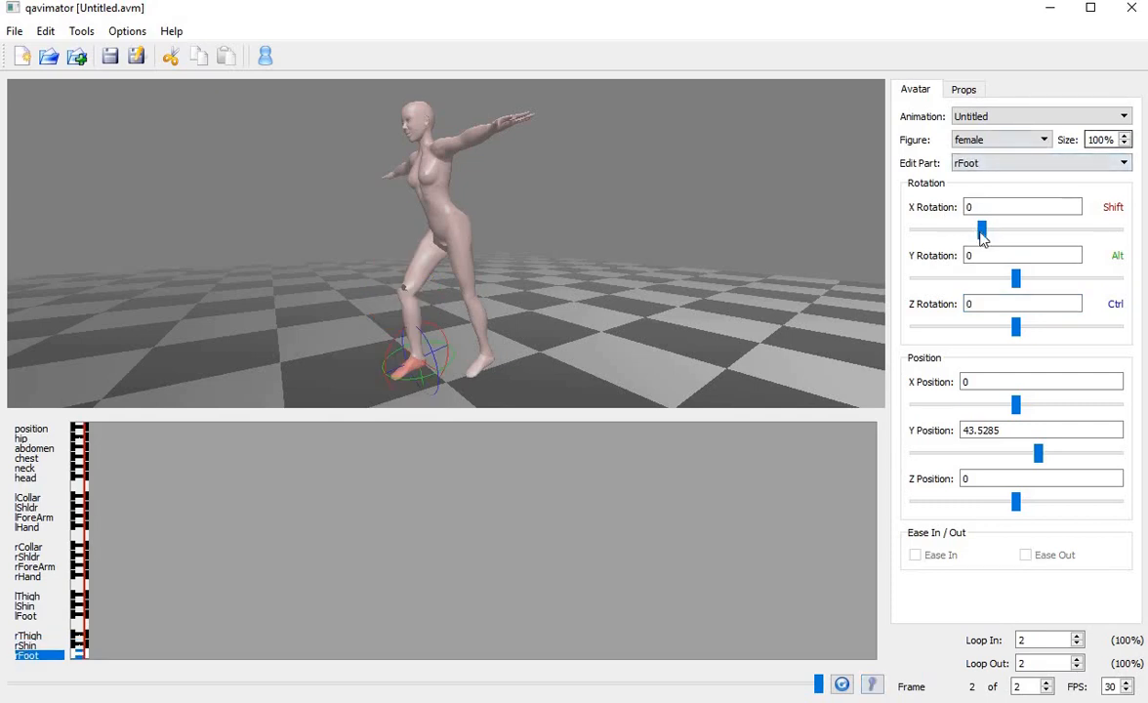
pyautogui.moveTo(982, 230); pyautogui.dragTo(993, 229)
pyautogui.doubleClick(968, 255)
pyautogui.write('1')
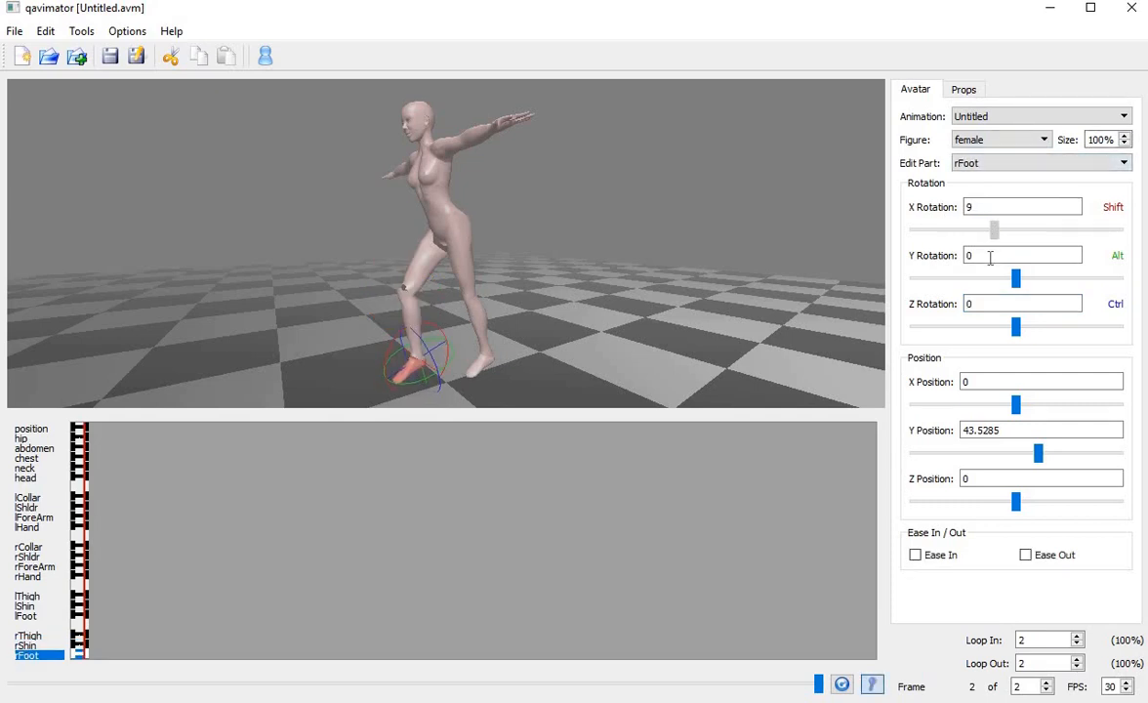
pyautogui.click(976, 303)
pyautogui.doubleClick(970, 303)
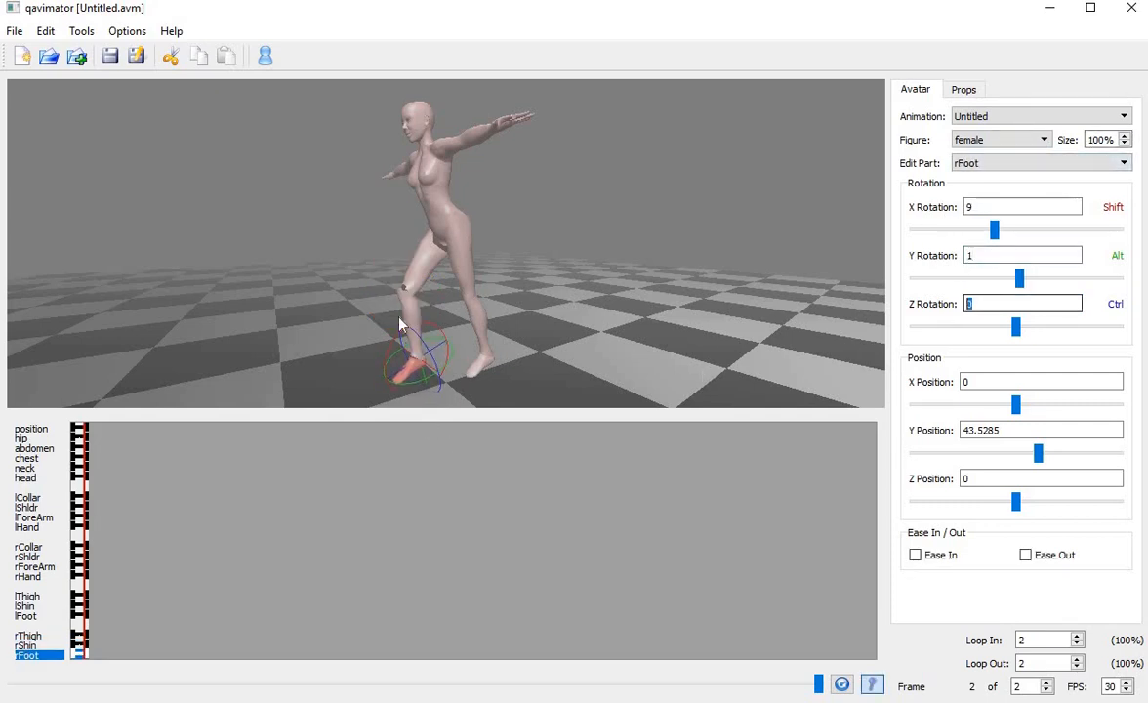
pyautogui.write('1')
# - Move the left thigh backward with X rotation 12, and set its Y and Z rotations to 1
pyautogui.click(466, 265)
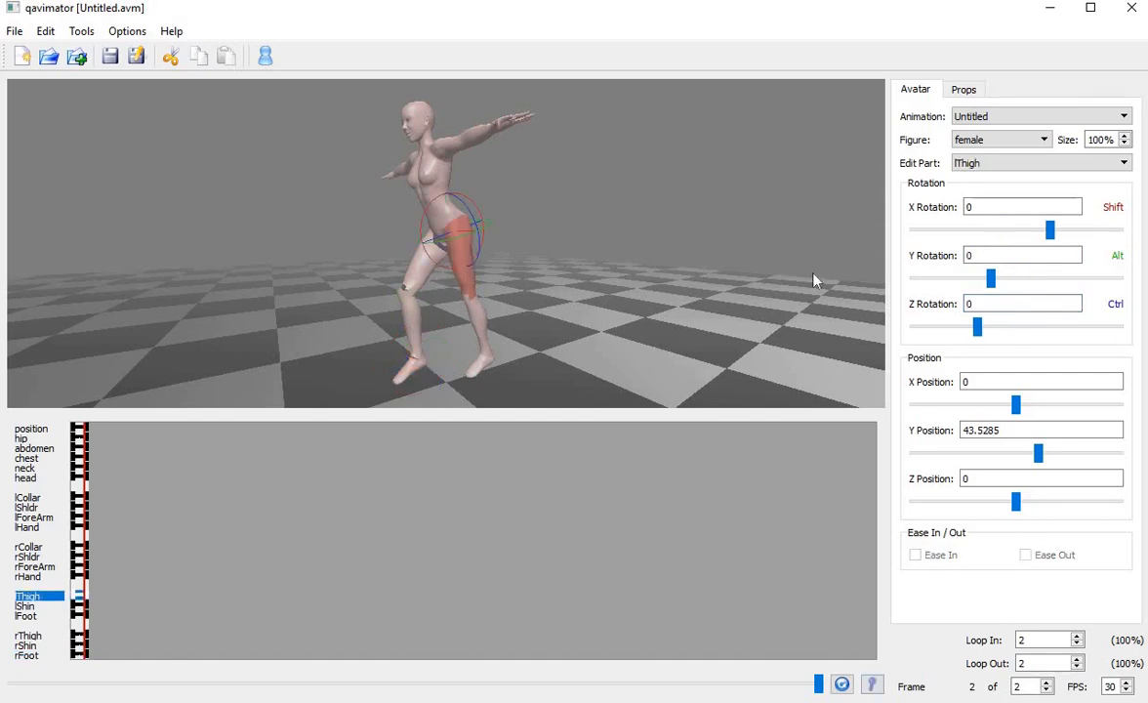
pyautogui.moveTo(1052, 232); pyautogui.dragTo(1061, 234)
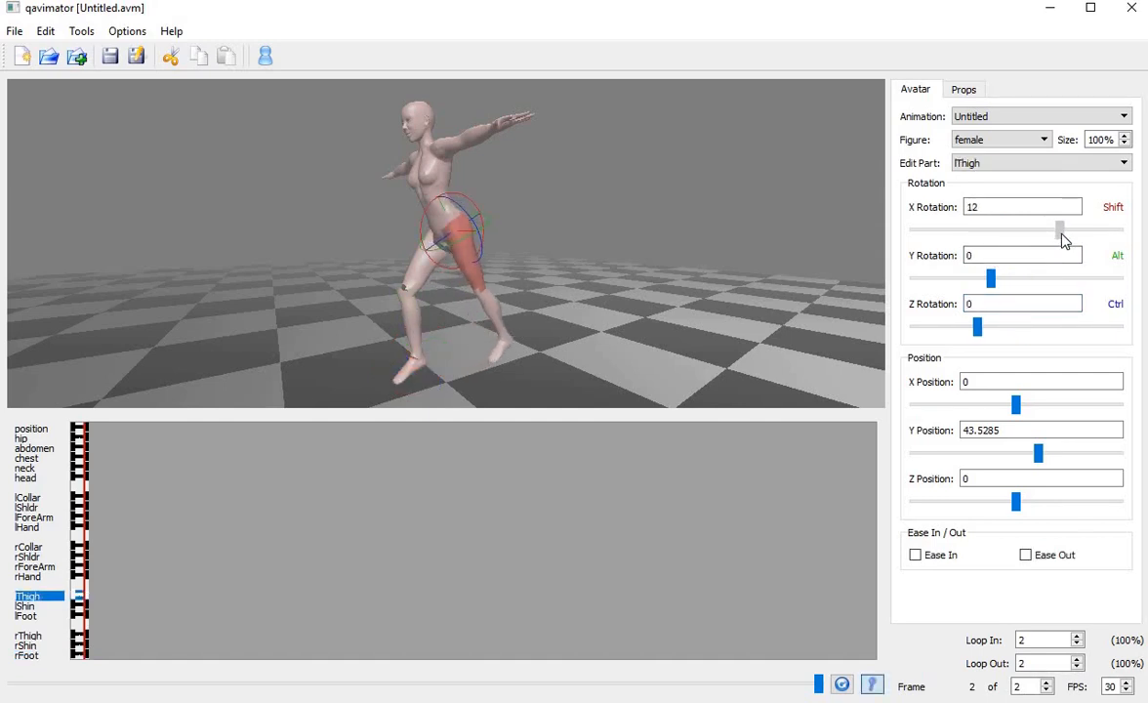
pyautogui.doubleClick(978, 255)
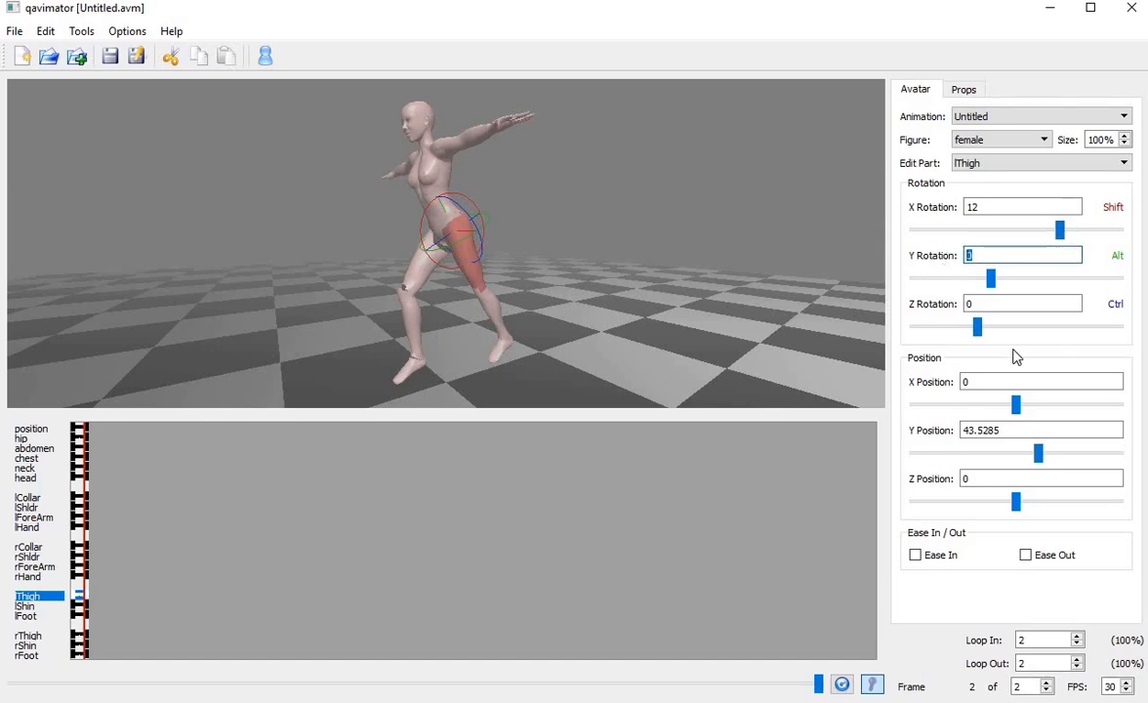
pyautogui.write('1')
pyautogui.press('Tab')
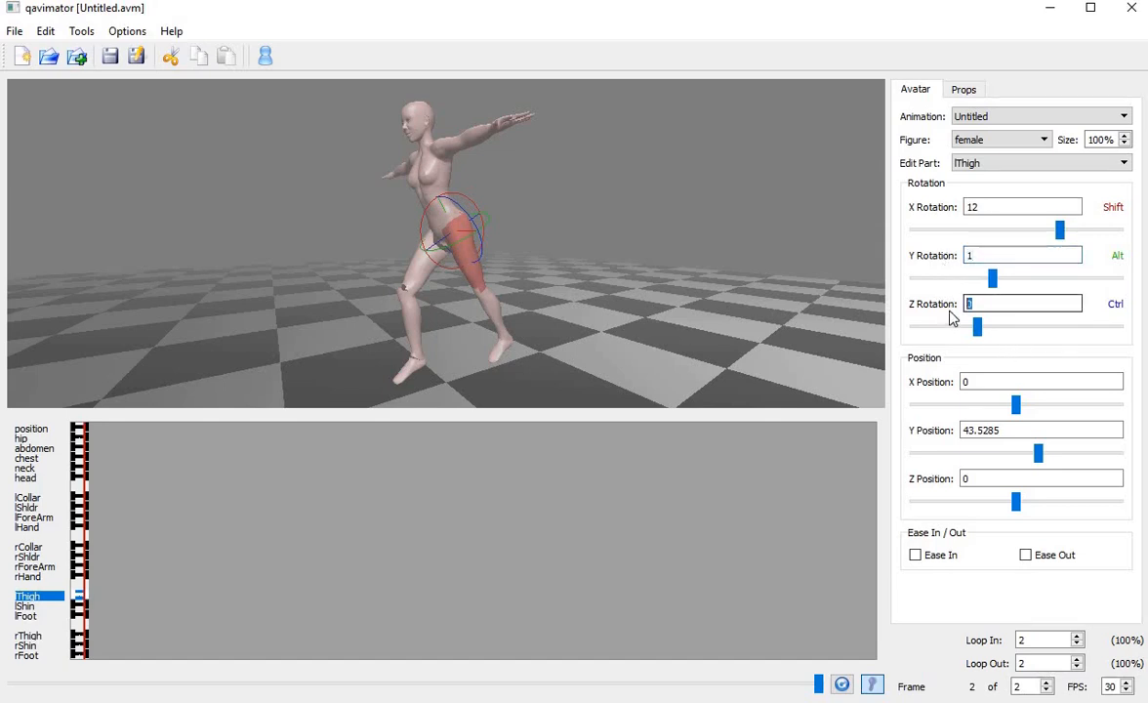
pyautogui.write('1')
# - Bend the left shin with X rotation 30, and set its Y and Z rotations to 1
pyautogui.click(493, 316)
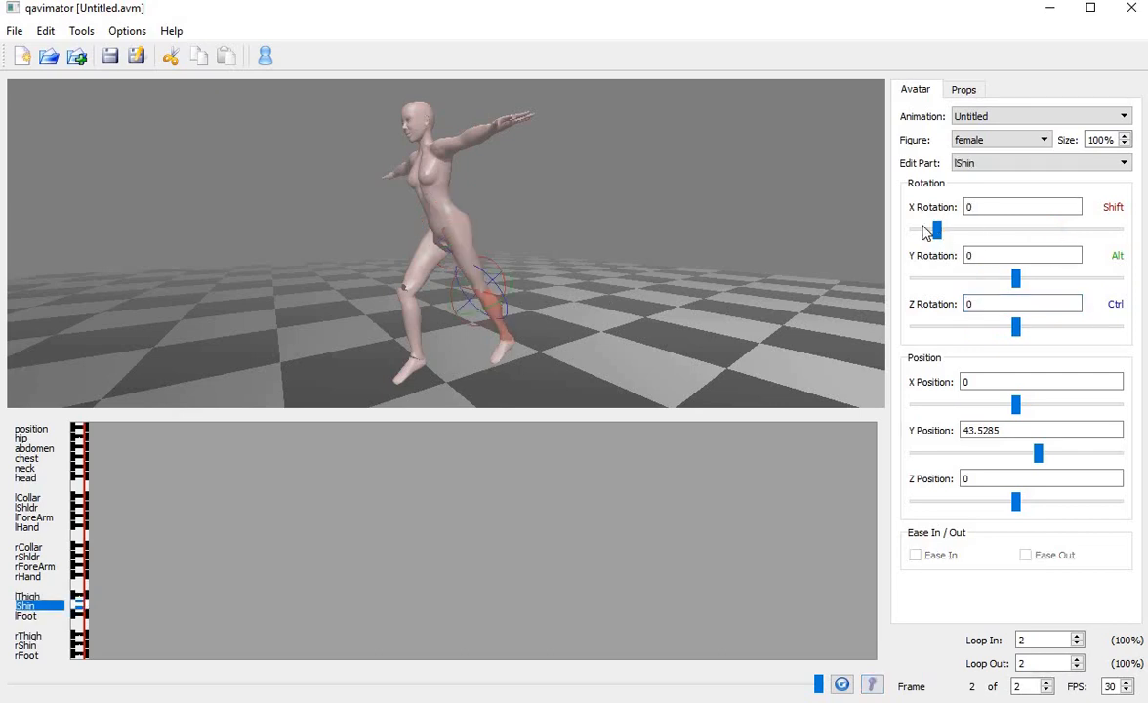
pyautogui.moveTo(956, 231); pyautogui.dragTo(981, 241)
pyautogui.press('Tab')
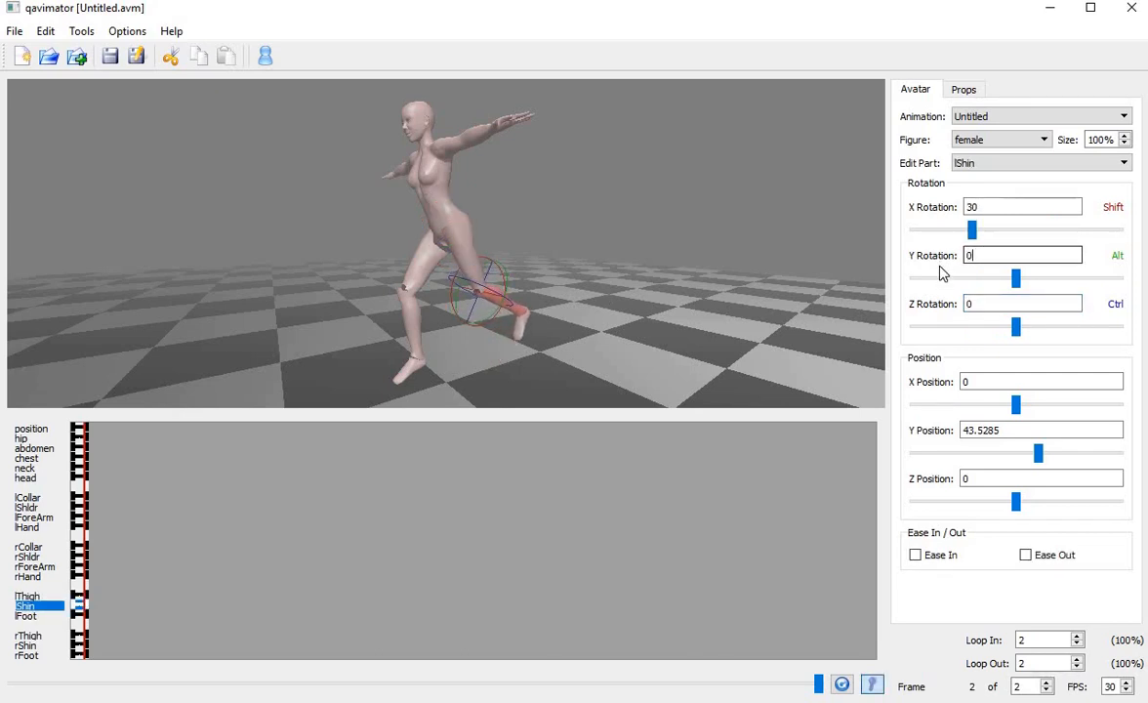
pyautogui.write('1')
pyautogui.press('Tab')
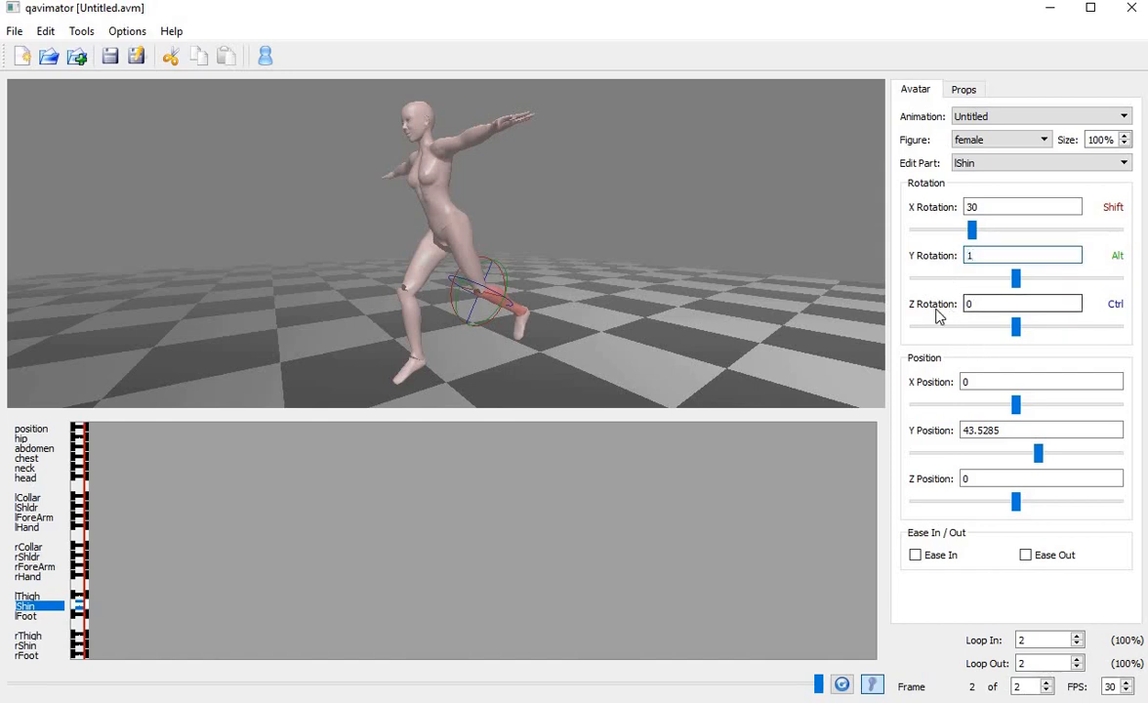
pyautogui.write('1')
# - Angle the left foot with X rotation 16, and set its Y and Z rotations to 1
pyautogui.scroll(-1, 1057, 166)
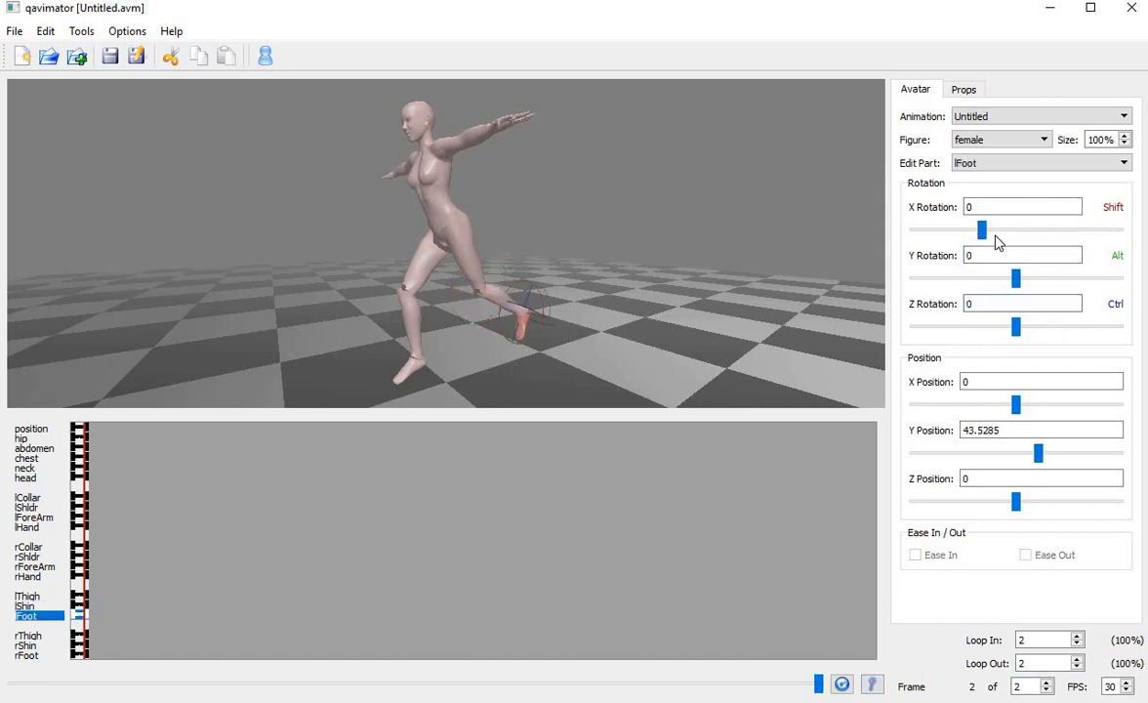
pyautogui.moveTo(982, 230); pyautogui.dragTo(1003, 231)
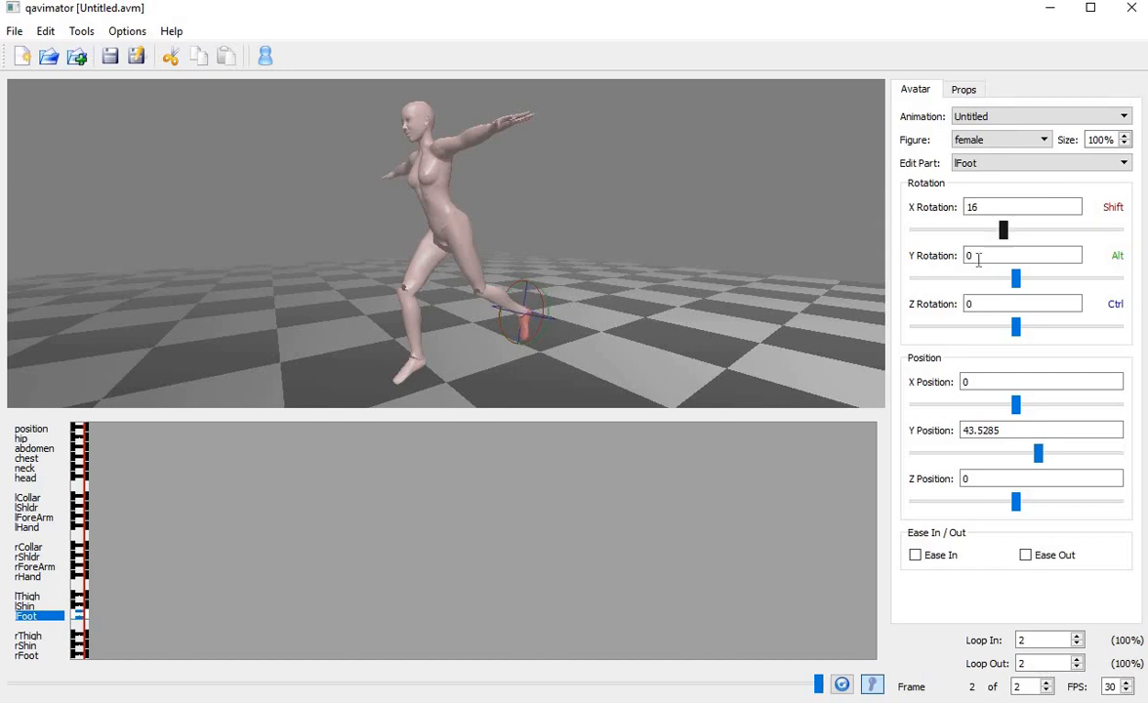
pyautogui.press('Tab')
pyautogui.write('1')
pyautogui.press('Tab')
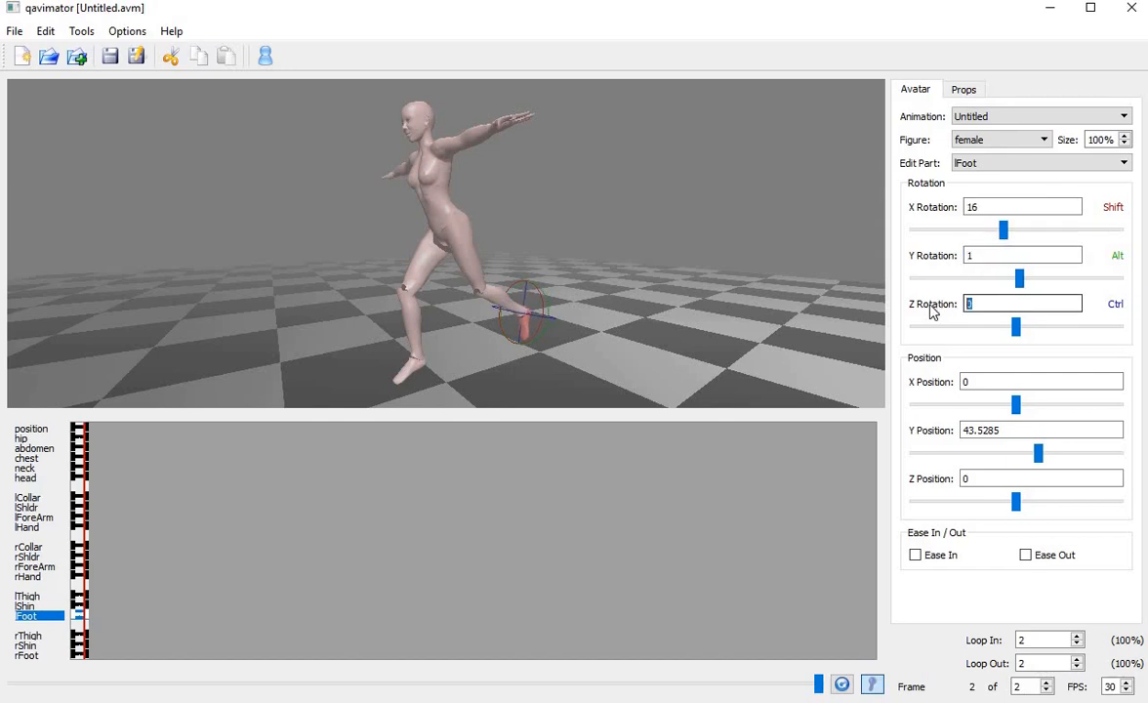
pyautogui.write('1')
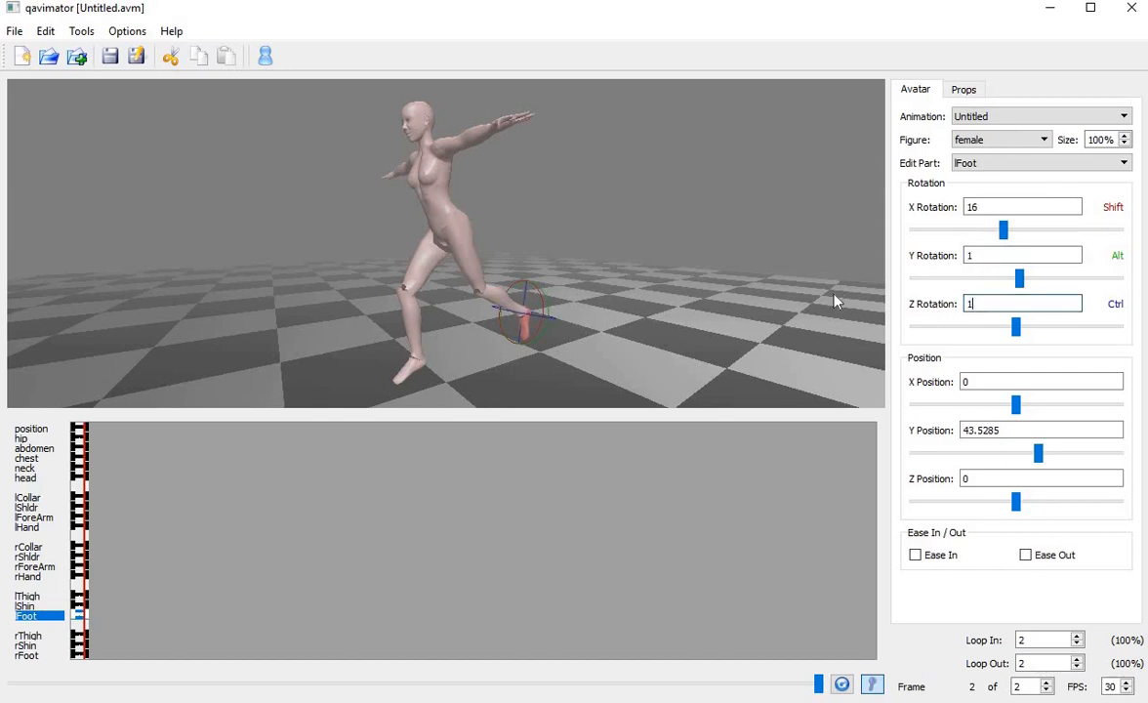
# - Set the abdomen's X, Y and Z rotations to 1
pyautogui.click(434, 209)
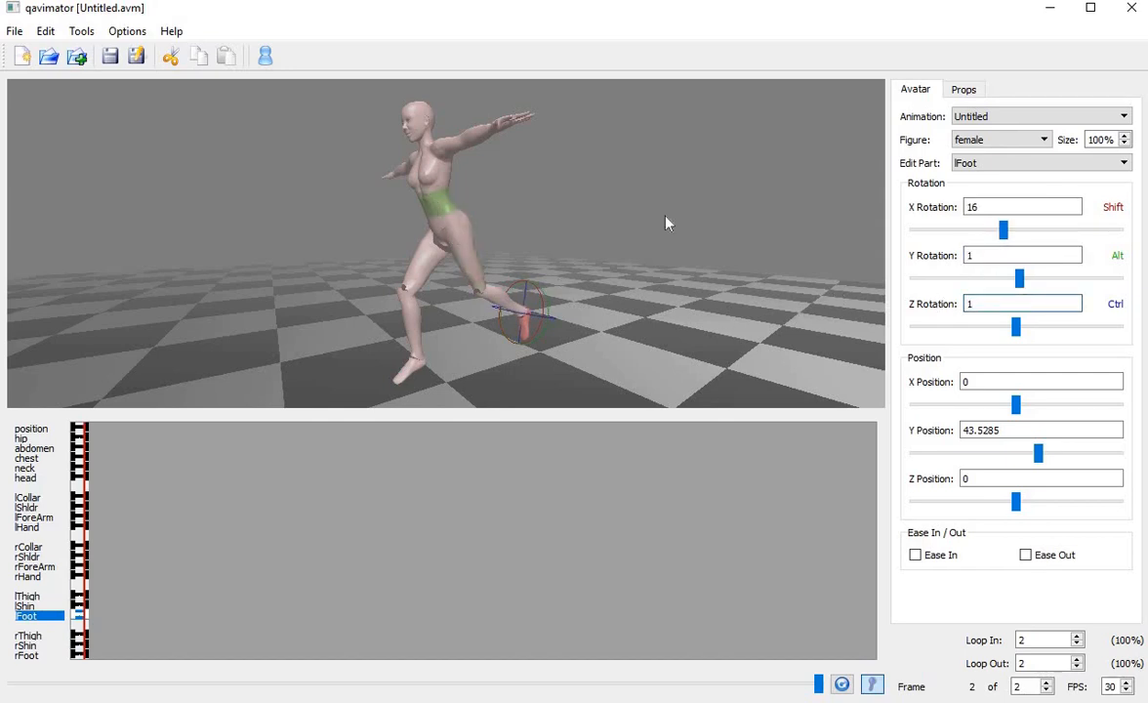
pyautogui.click(984, 207)
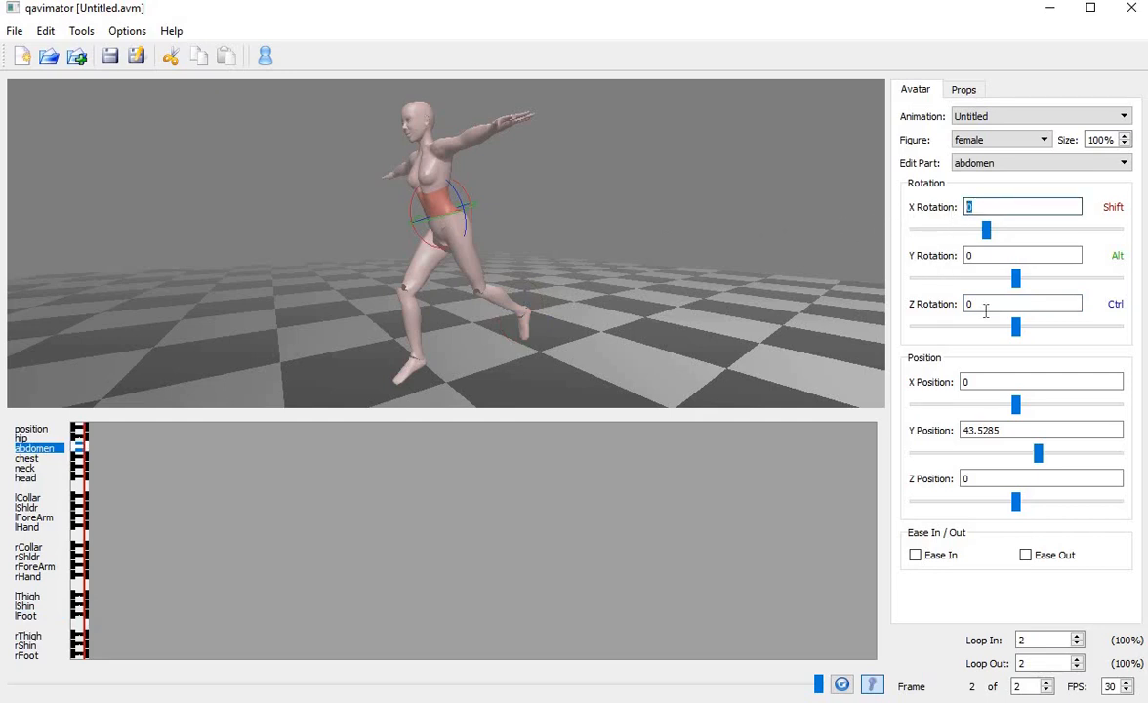
pyautogui.write('1')
pyautogui.press('Tab')
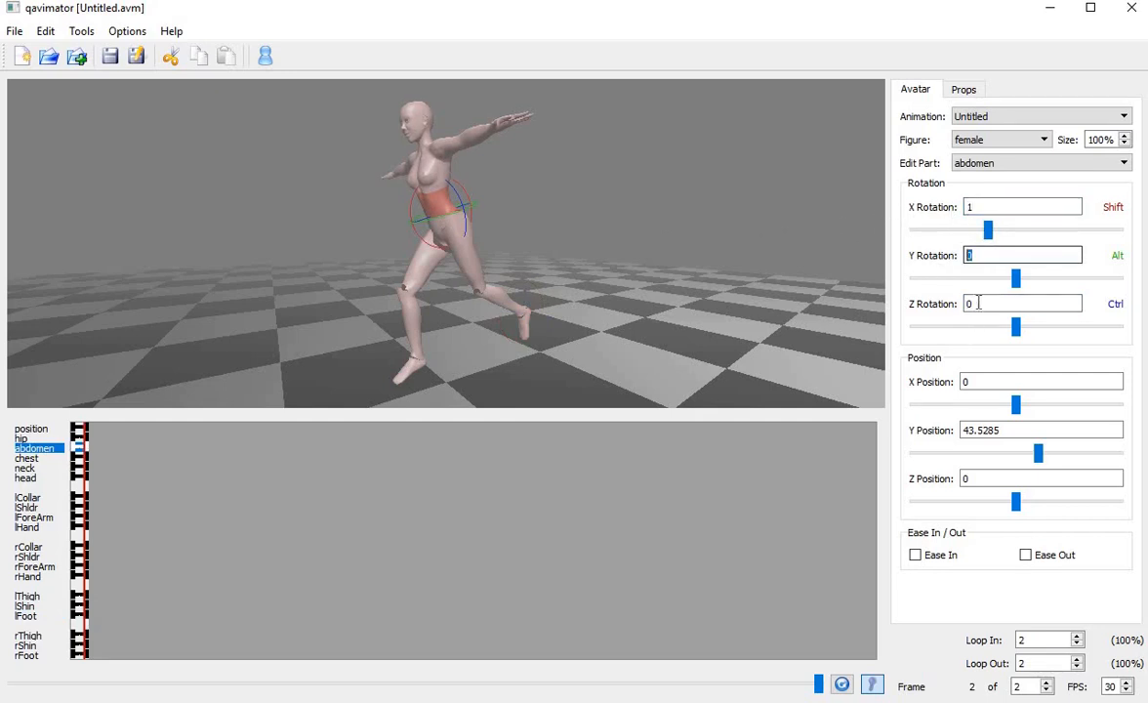
pyautogui.write('1')
pyautogui.press('Tab')
pyautogui.write('1')
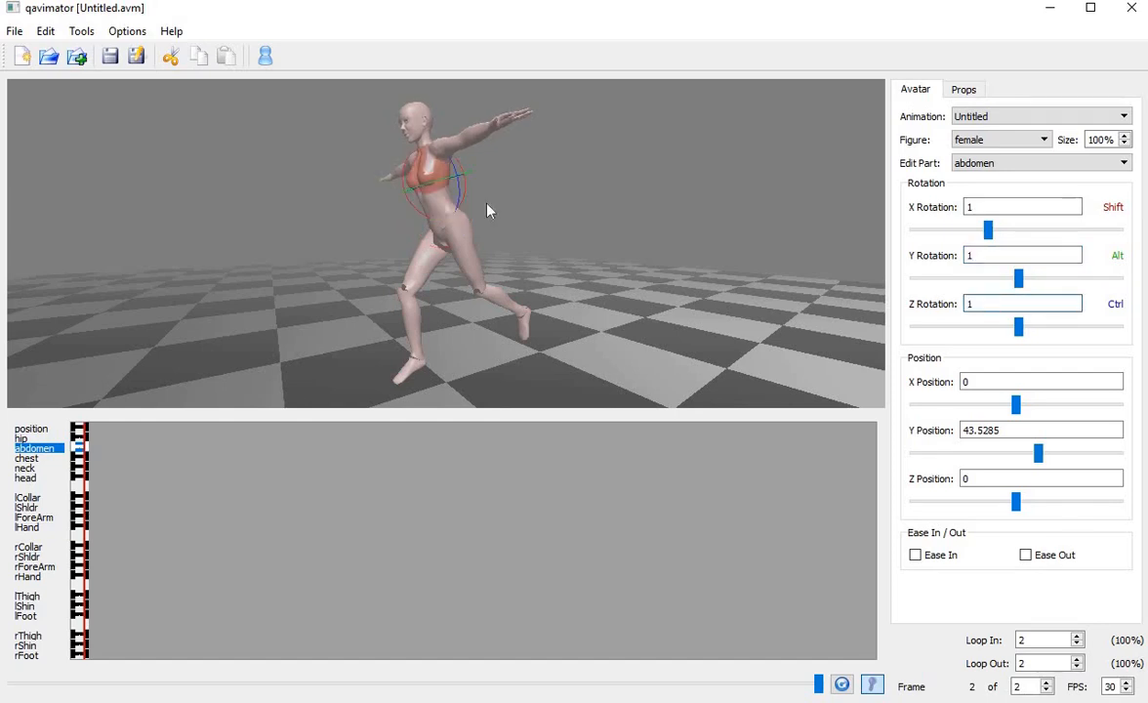
# - Set the chest's X, Y and Z rotations to 1
pyautogui.click(447, 185)
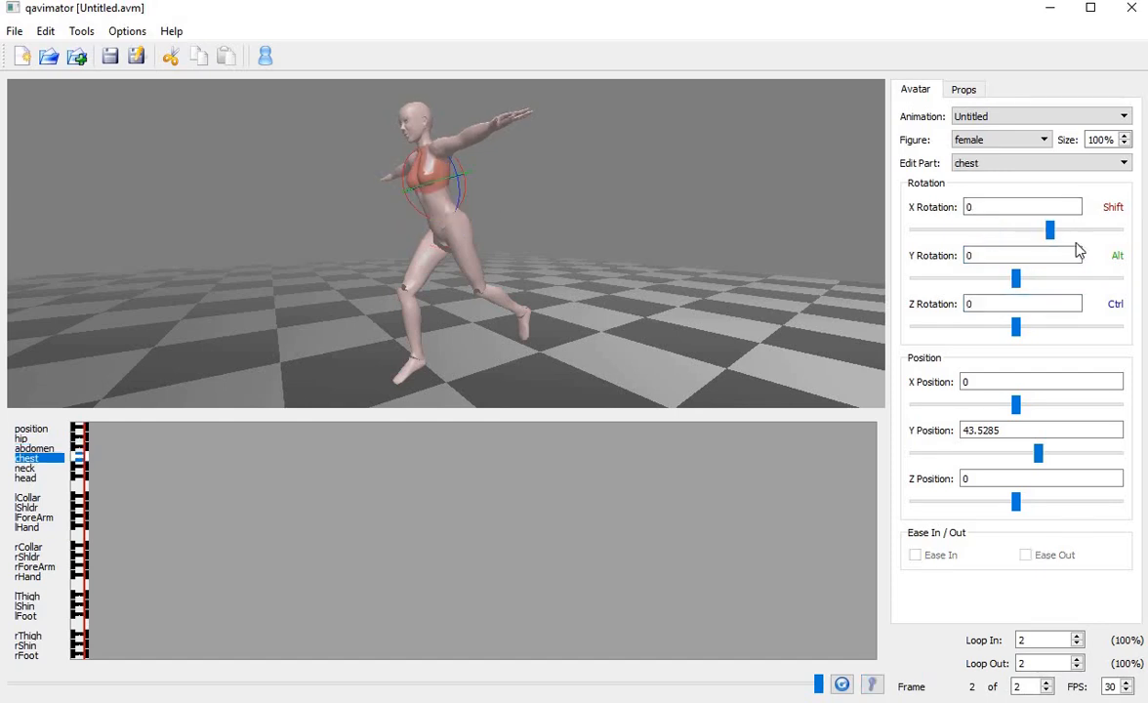
pyautogui.doubleClick(969, 207)
pyautogui.write('1')
pyautogui.press('Tab')
pyautogui.write('1')
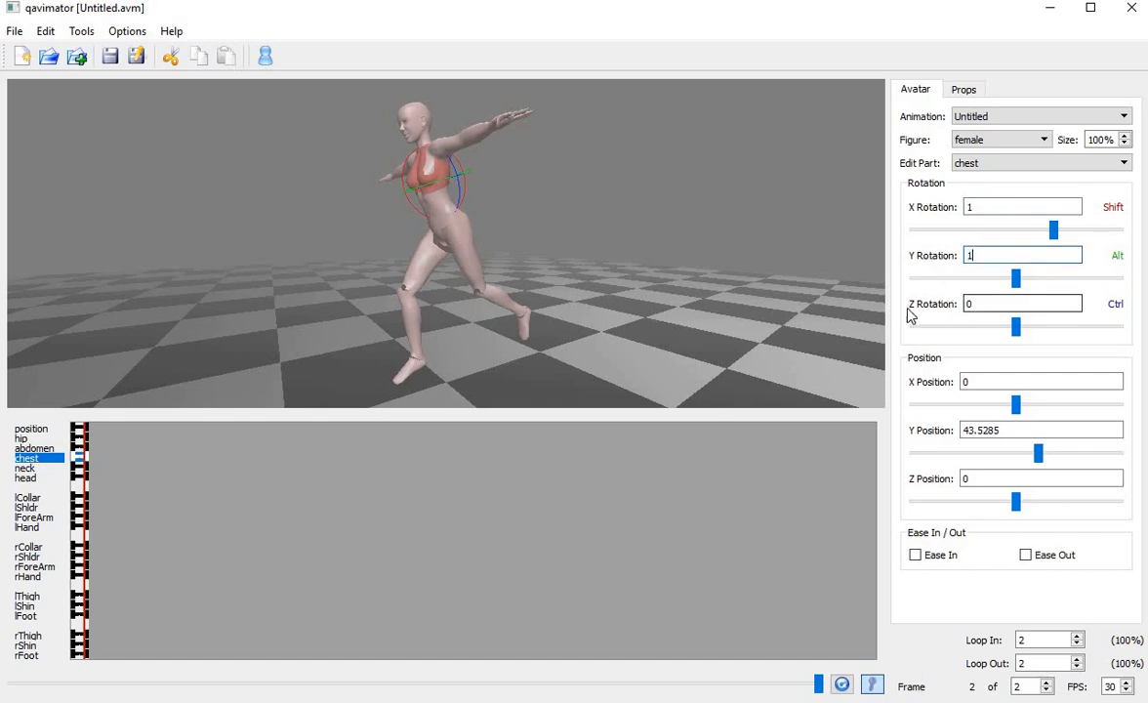
pyautogui.press('Tab')
pyautogui.write('1')
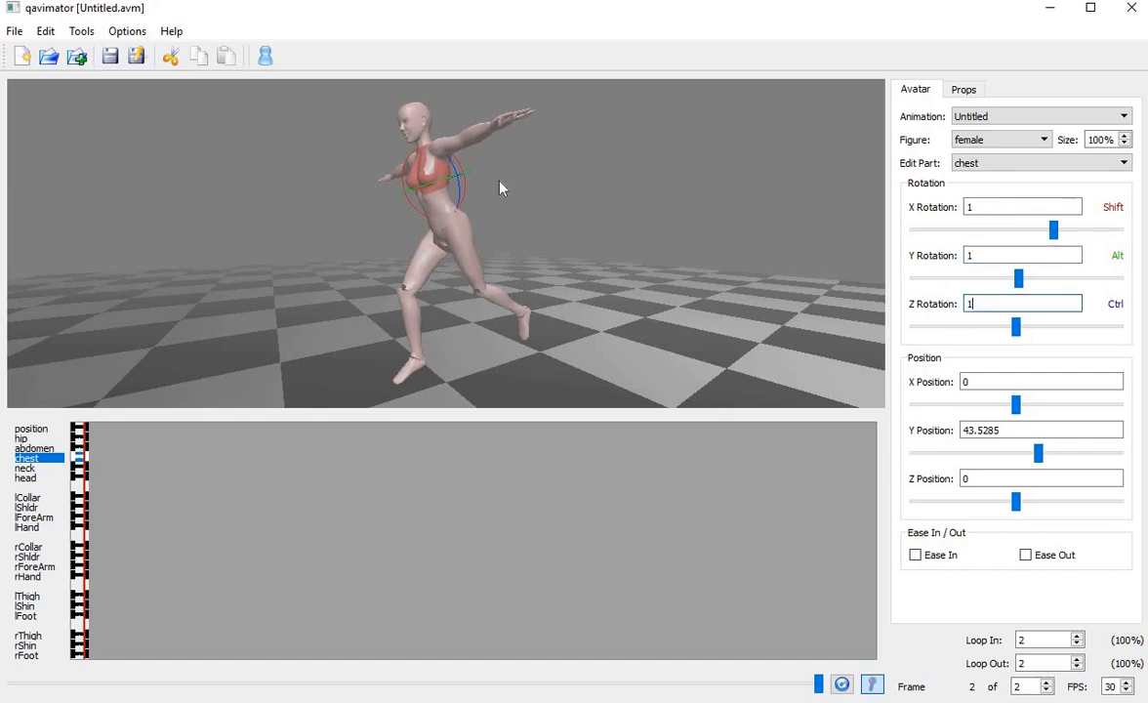
# - Lower the left shoulder with Z rotation -85 and Y rotation -34, and set its X rotation to 1
pyautogui.click(442, 146)
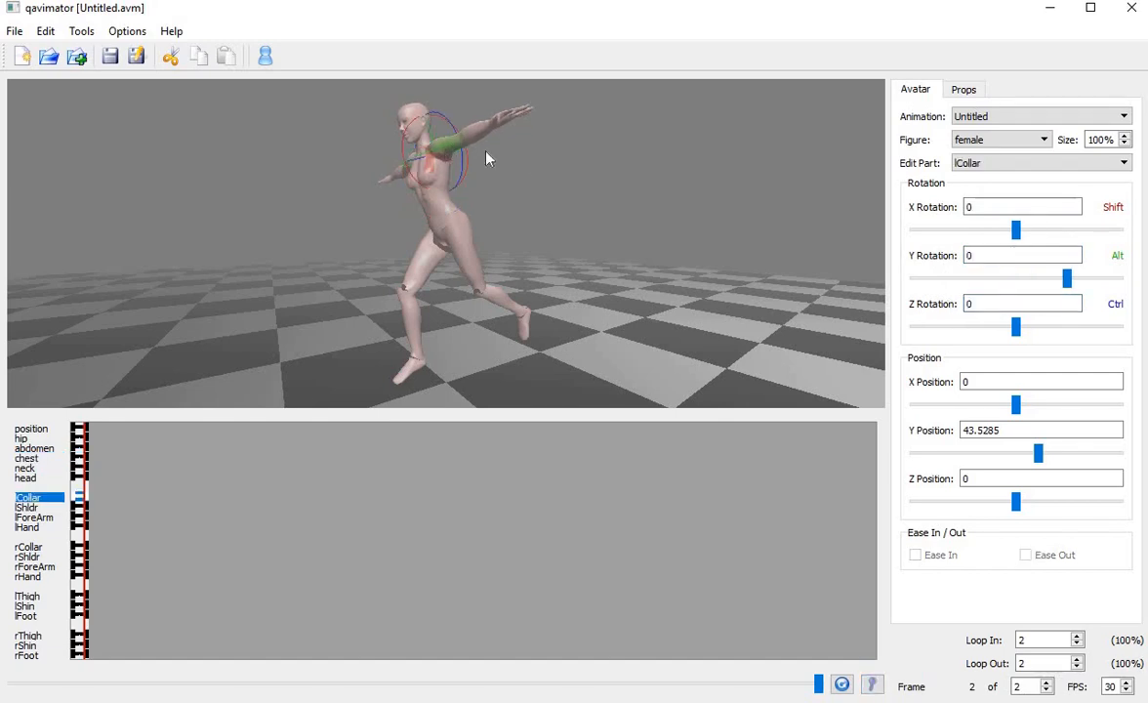
pyautogui.click(446, 140)
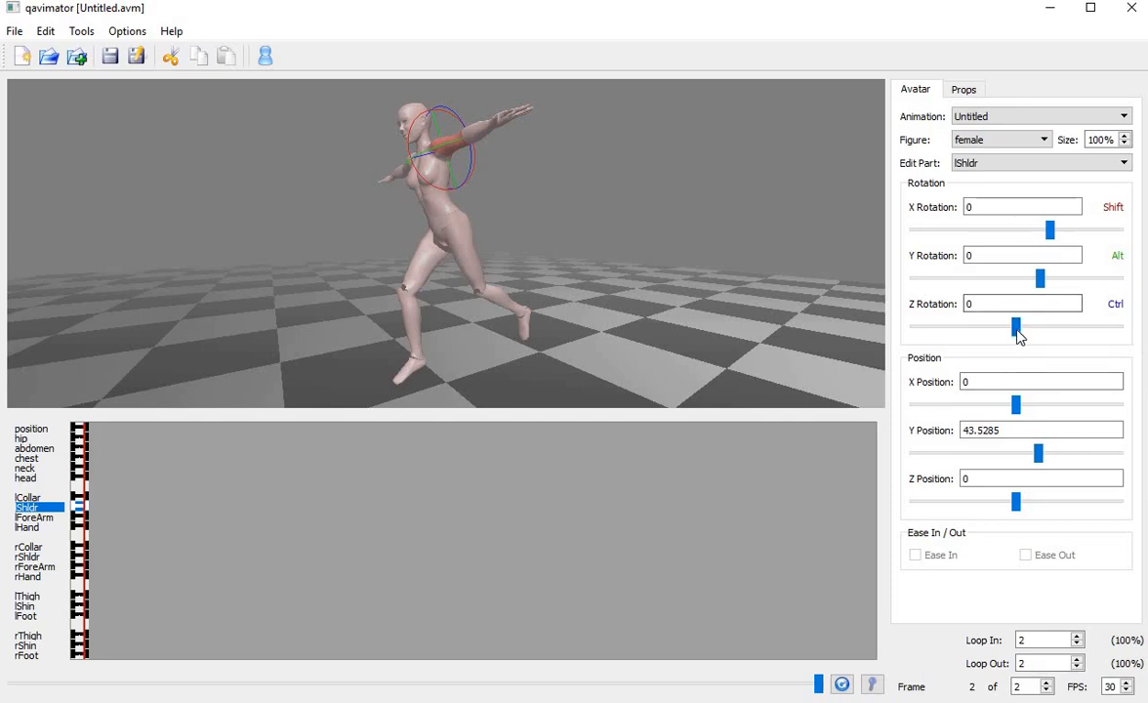
pyautogui.moveTo(1017, 328); pyautogui.dragTo(926, 336)
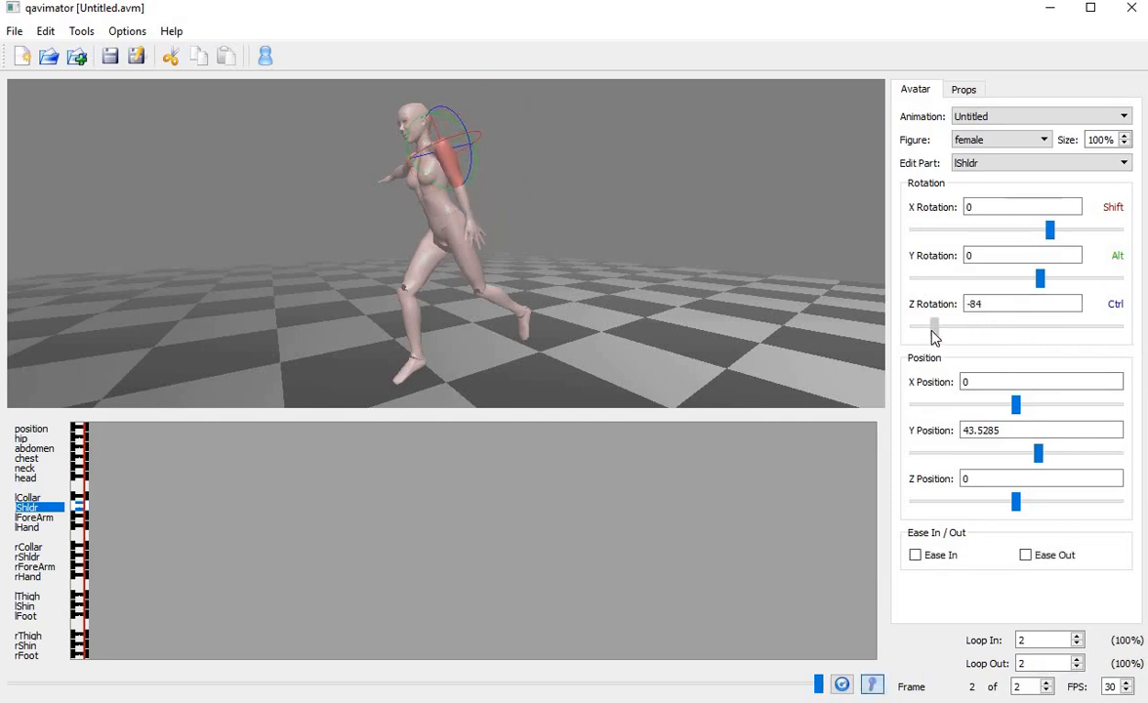
pyautogui.moveTo(1030, 283); pyautogui.dragTo(1008, 282)
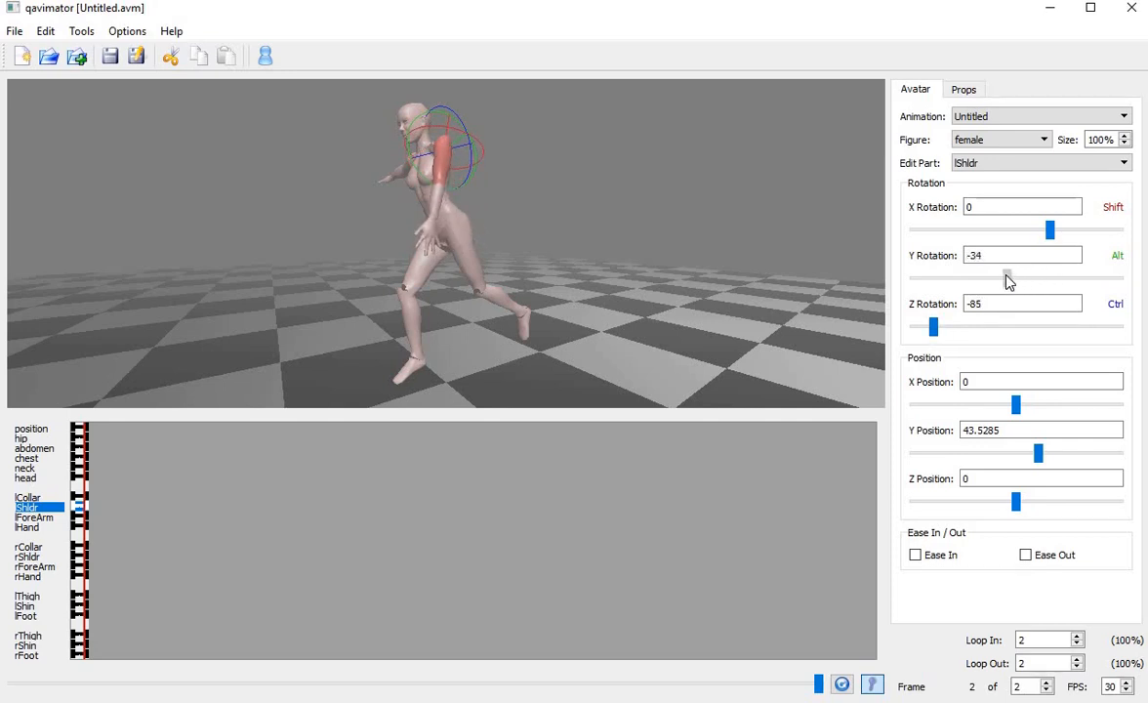
pyautogui.doubleClick(976, 206)
pyautogui.write('1')
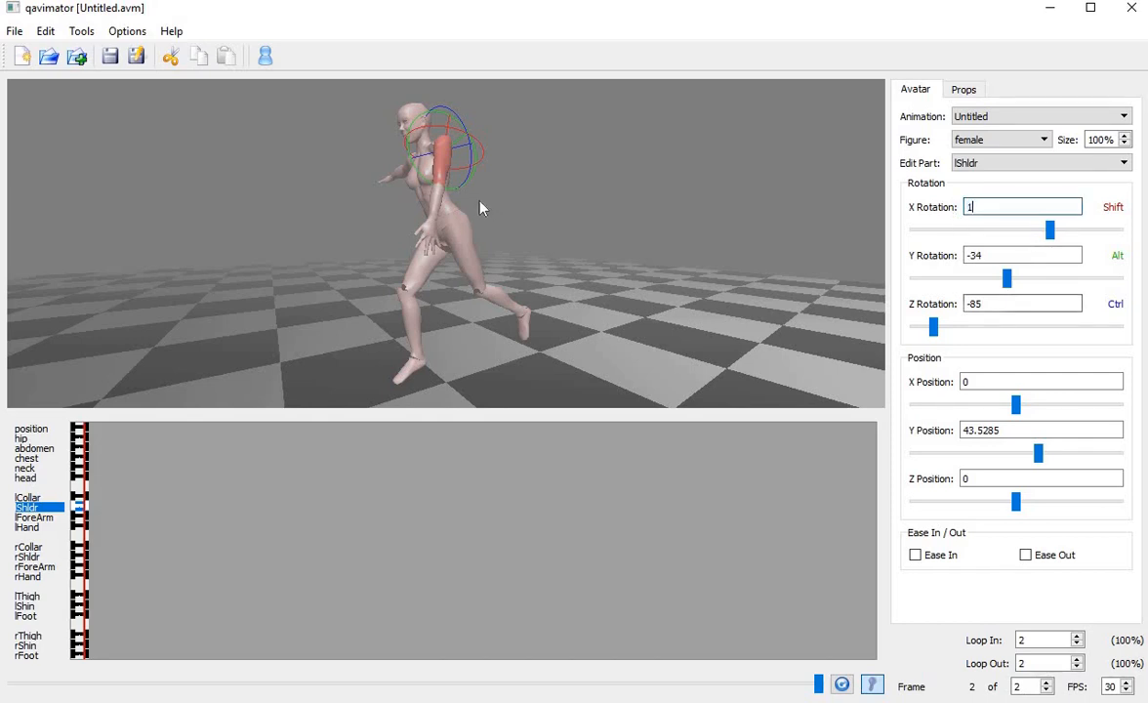
# - Bend the left forearm forward with Y rotation -41, and set its X and Z rotations to 1
pyautogui.click(436, 201)
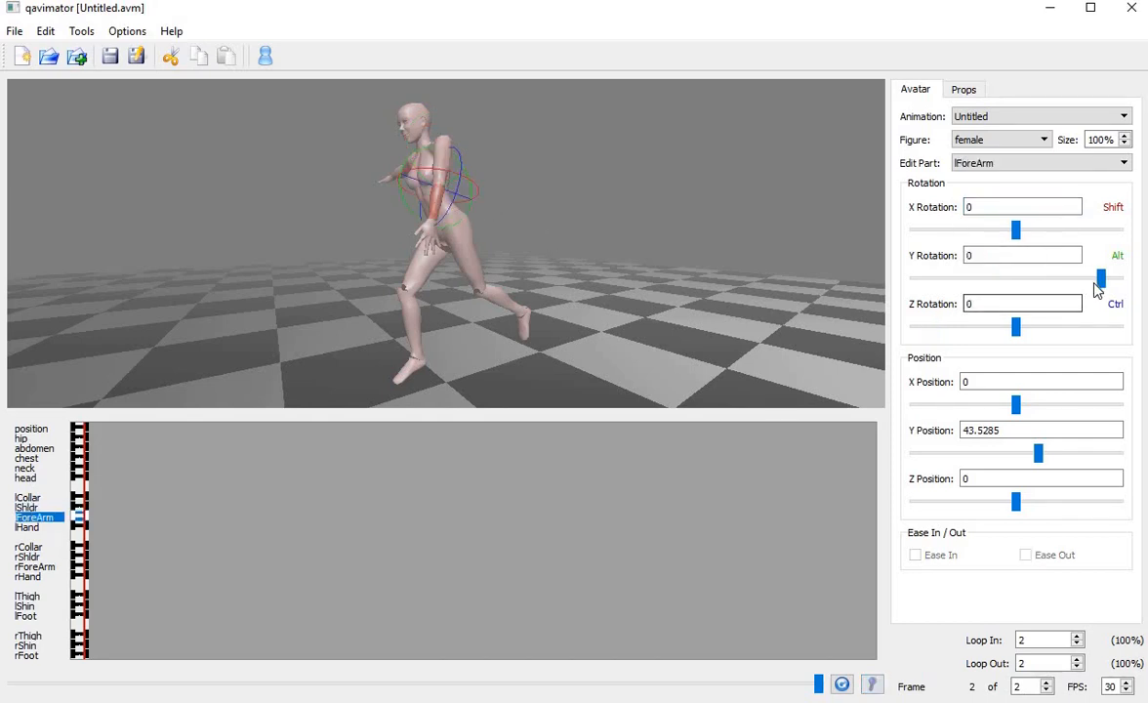
pyautogui.moveTo(1101, 280); pyautogui.dragTo(1052, 281)
pyautogui.doubleClick(979, 207)
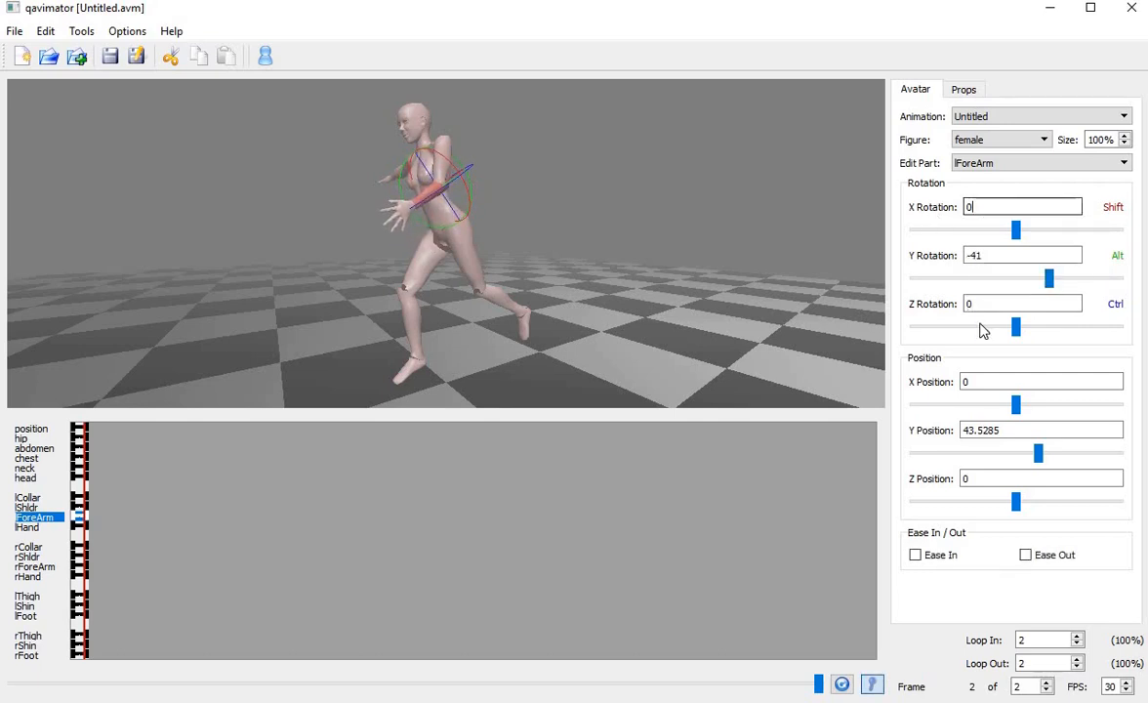
pyautogui.write('1')
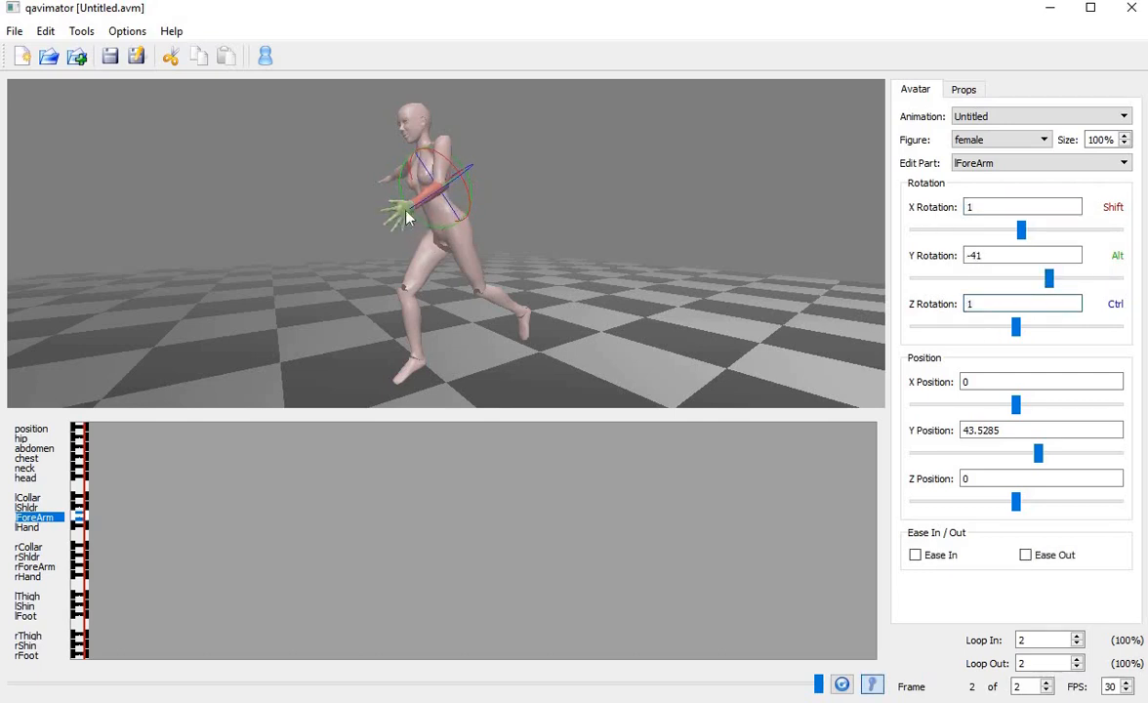
# - Angle the left hand with Y rotation -2, and set its X and Z rotations to 1
pyautogui.click(403, 215)
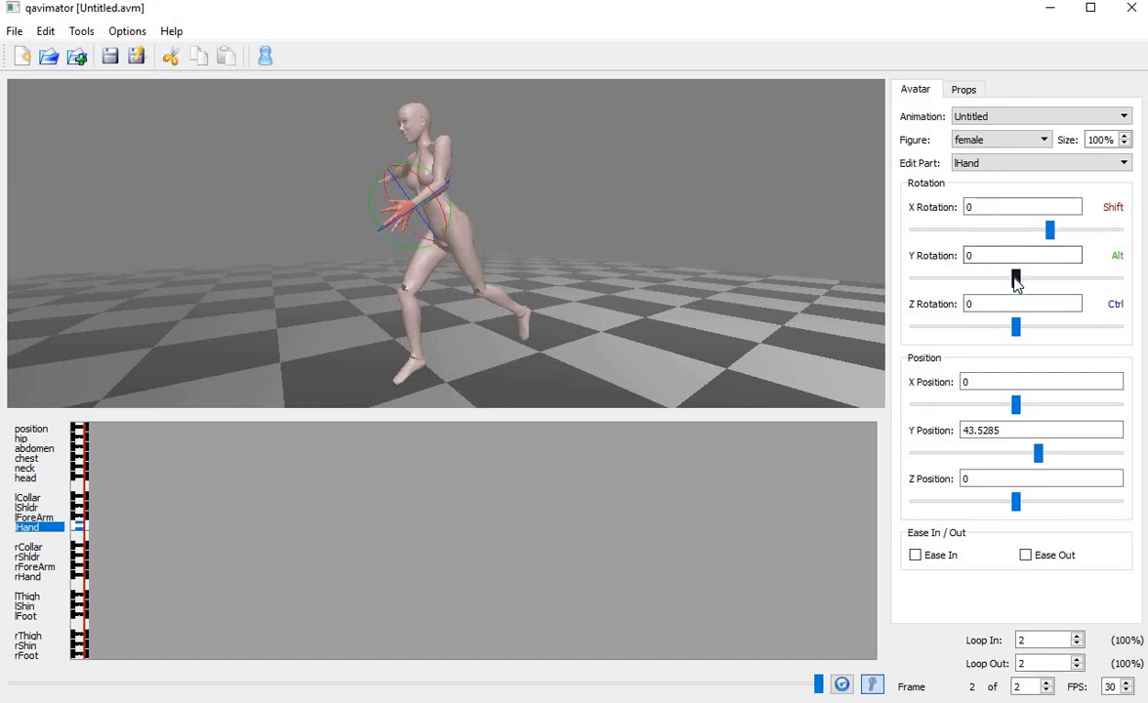
pyautogui.moveTo(1015, 278); pyautogui.dragTo(1005, 278)
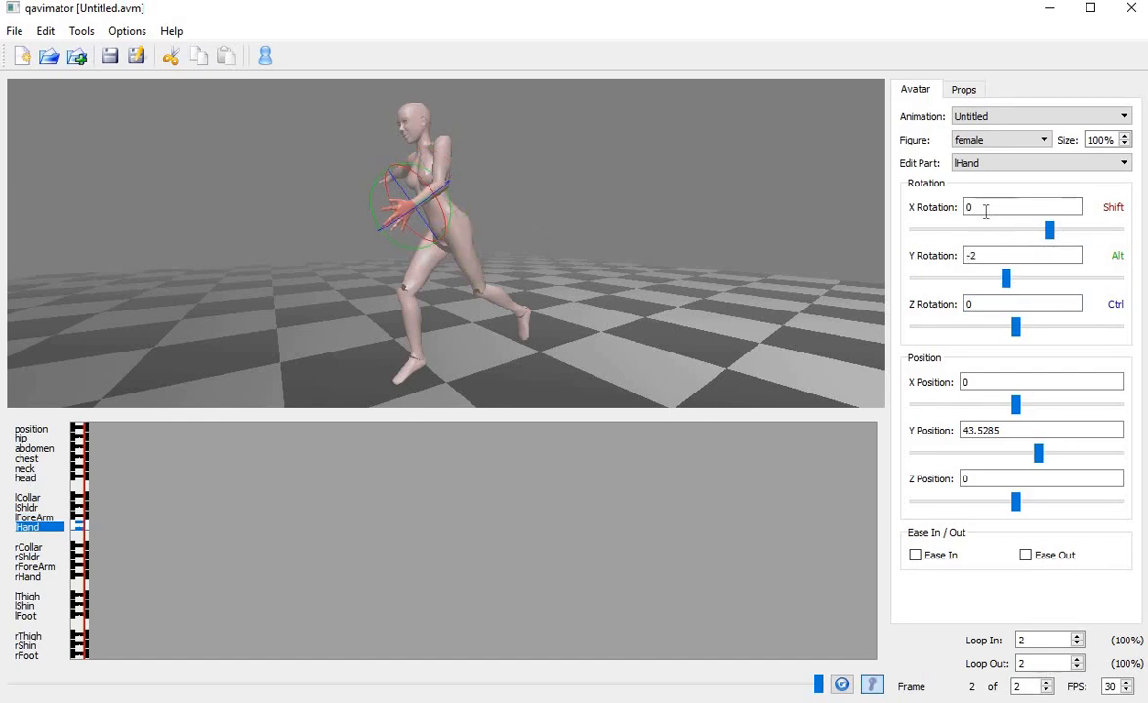
pyautogui.doubleClick(988, 208)
pyautogui.write('1')
pyautogui.doubleClick(971, 304)
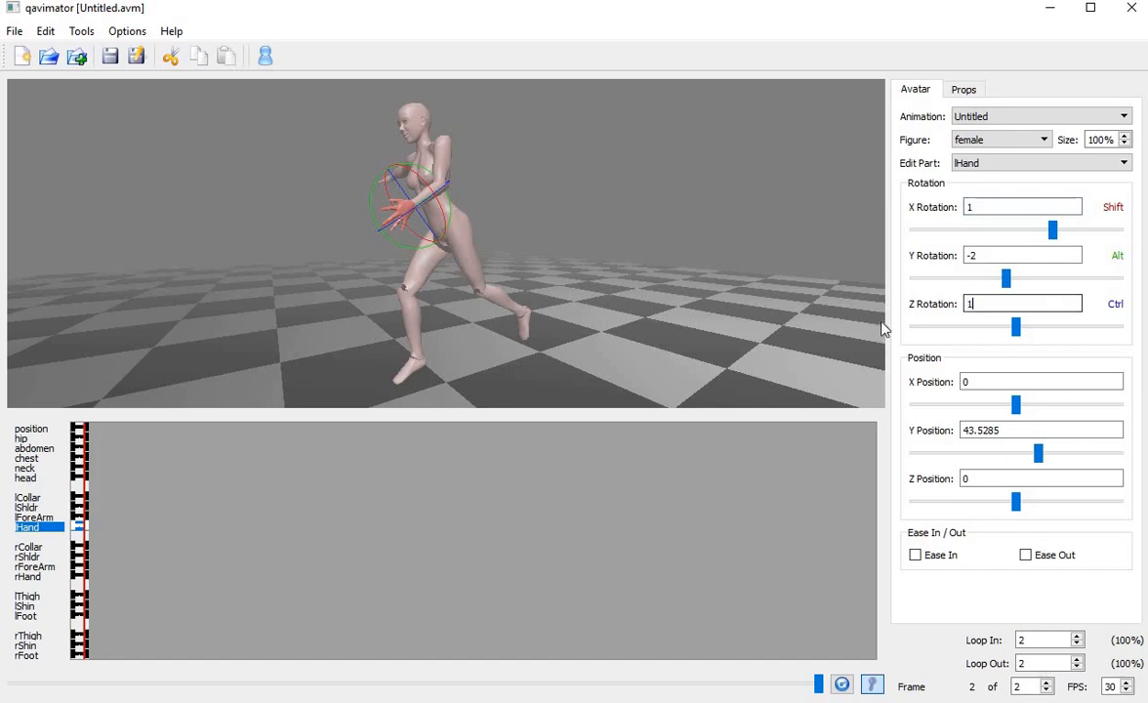
pyautogui.write('1')
# - Lower the right shoulder and swing it back with Z rotation 82 and Y rotation -26, and set its X rotation to 1
pyautogui.moveTo(658, 313); pyautogui.dragTo(829, 313)
pyautogui.moveTo(415, 182); pyautogui.dragTo(481, 161)
pyautogui.click(482, 163)
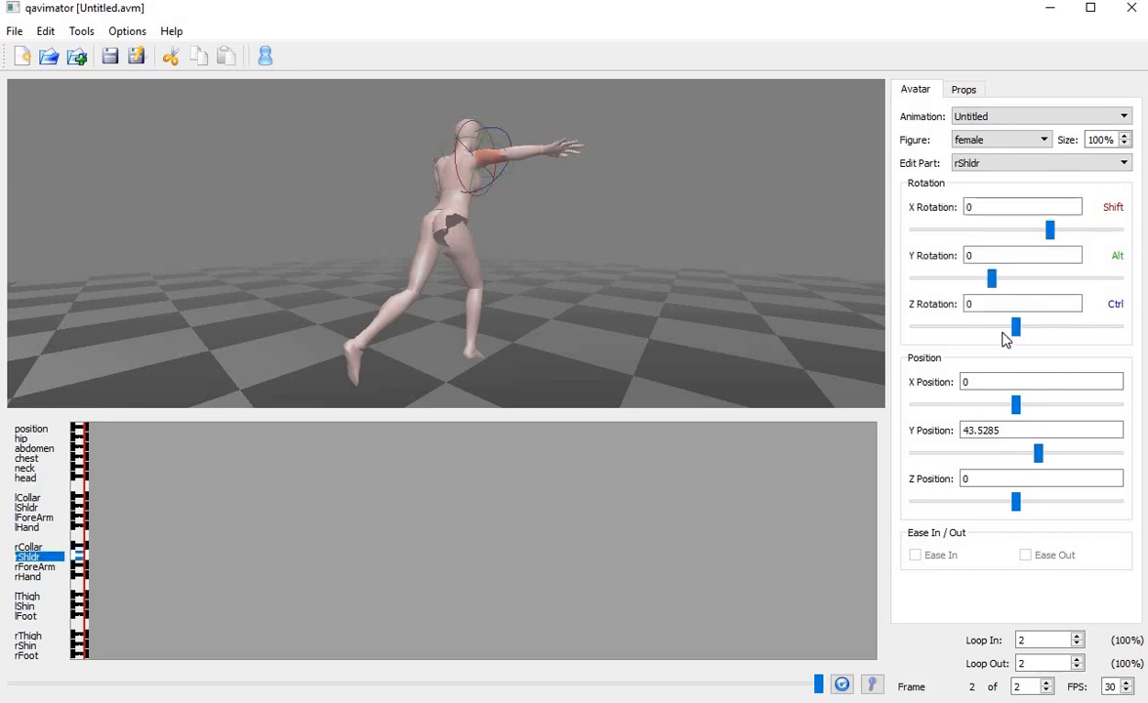
pyautogui.moveTo(1018, 328); pyautogui.dragTo(1102, 328)
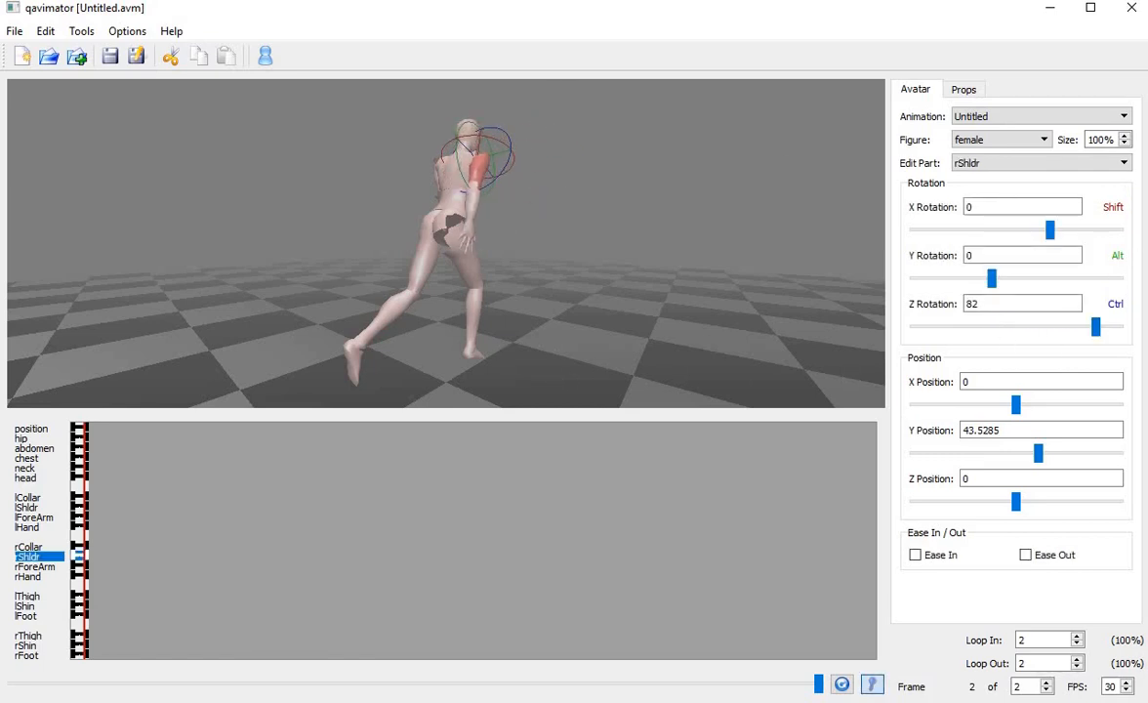
pyautogui.moveTo(387, 191); pyautogui.dragTo(293, 191)
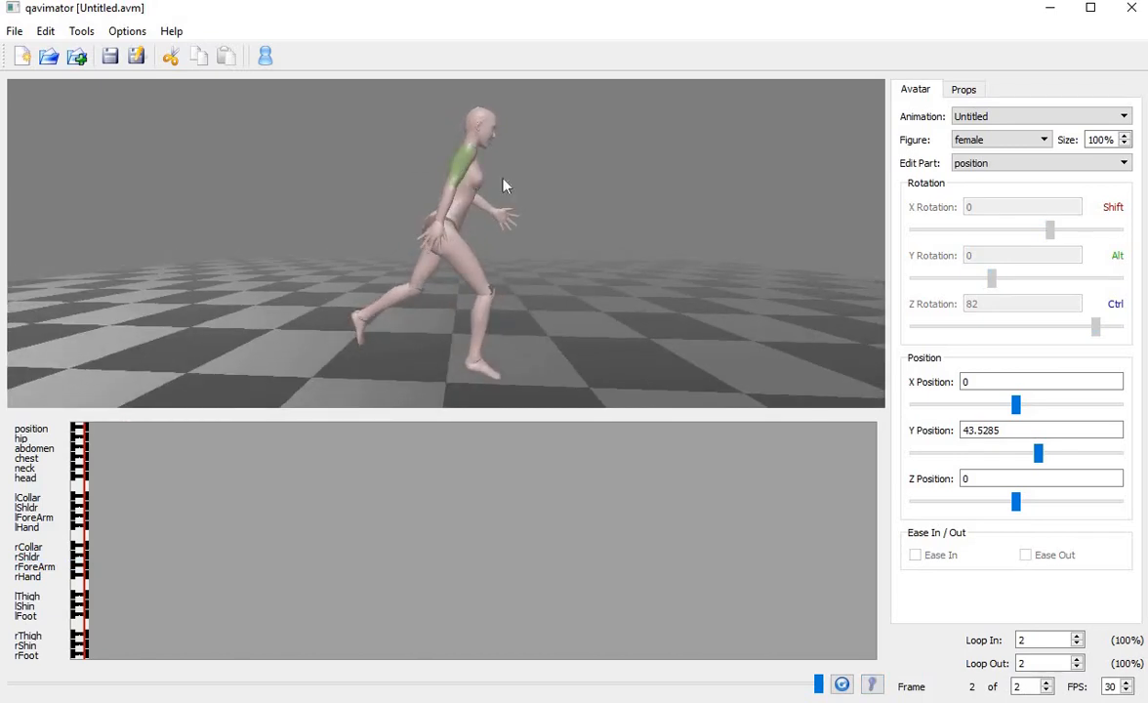
pyautogui.click(466, 165)
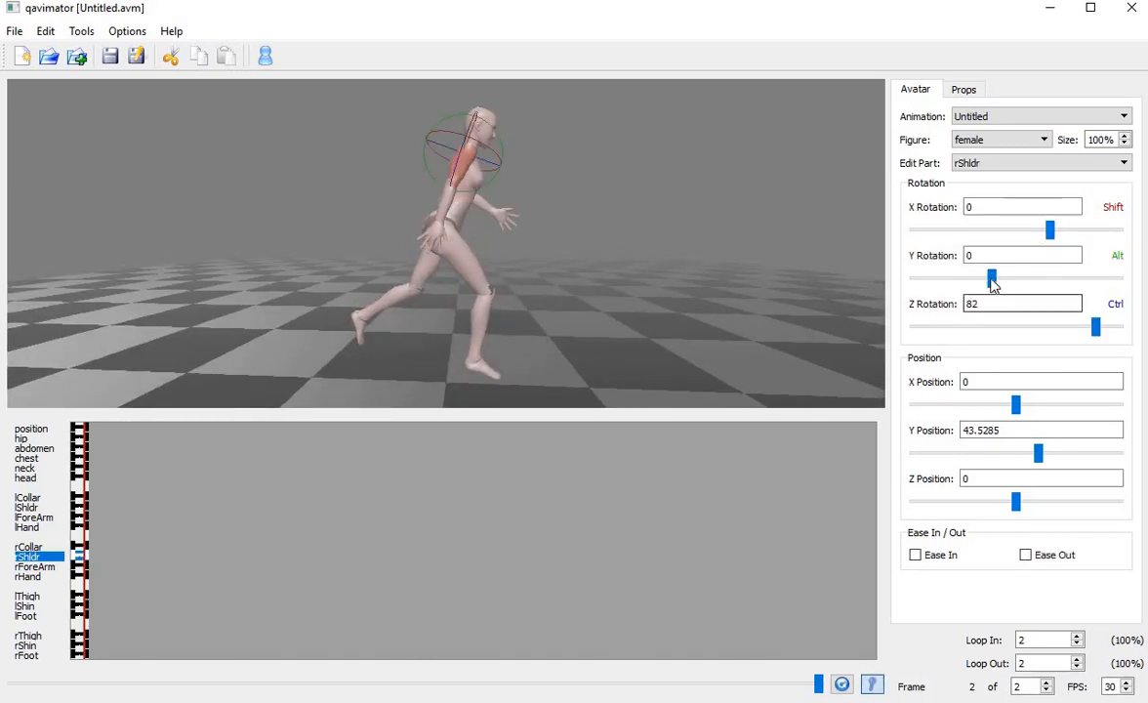
pyautogui.moveTo(991, 278); pyautogui.dragTo(965, 282)
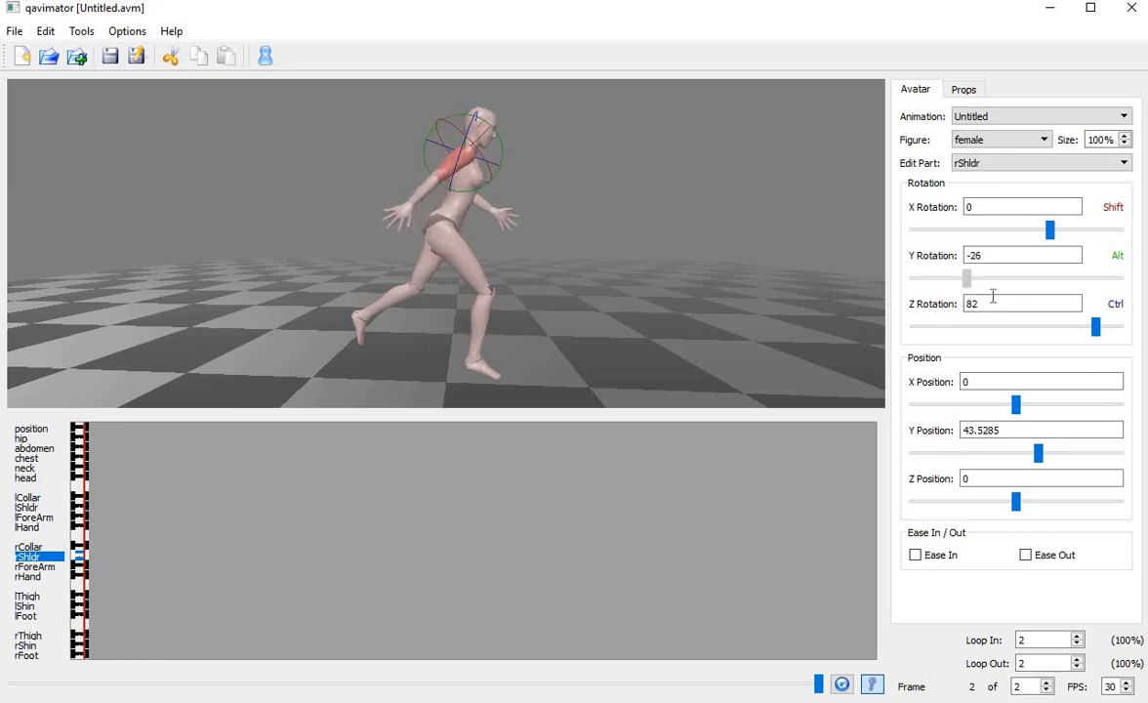
pyautogui.doubleClick(966, 207)
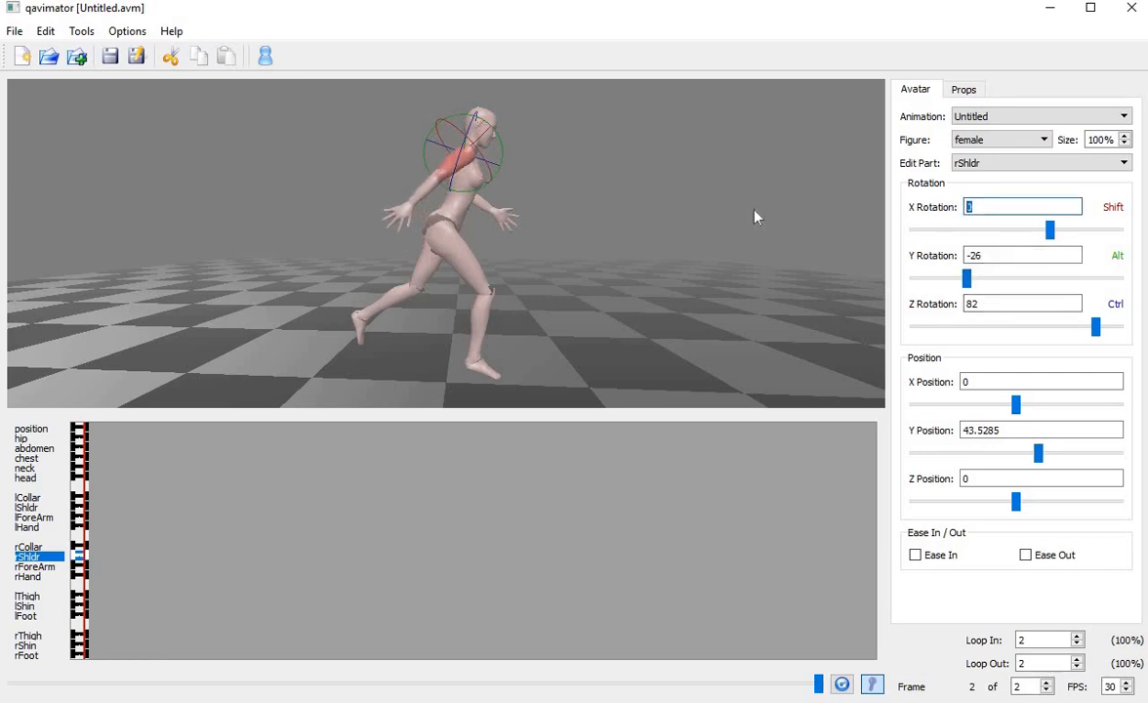
# - Bend the right forearm with Y rotation 43, and set its X rotation to 1 and Z rotation to 2
pyautogui.click(448, 195)
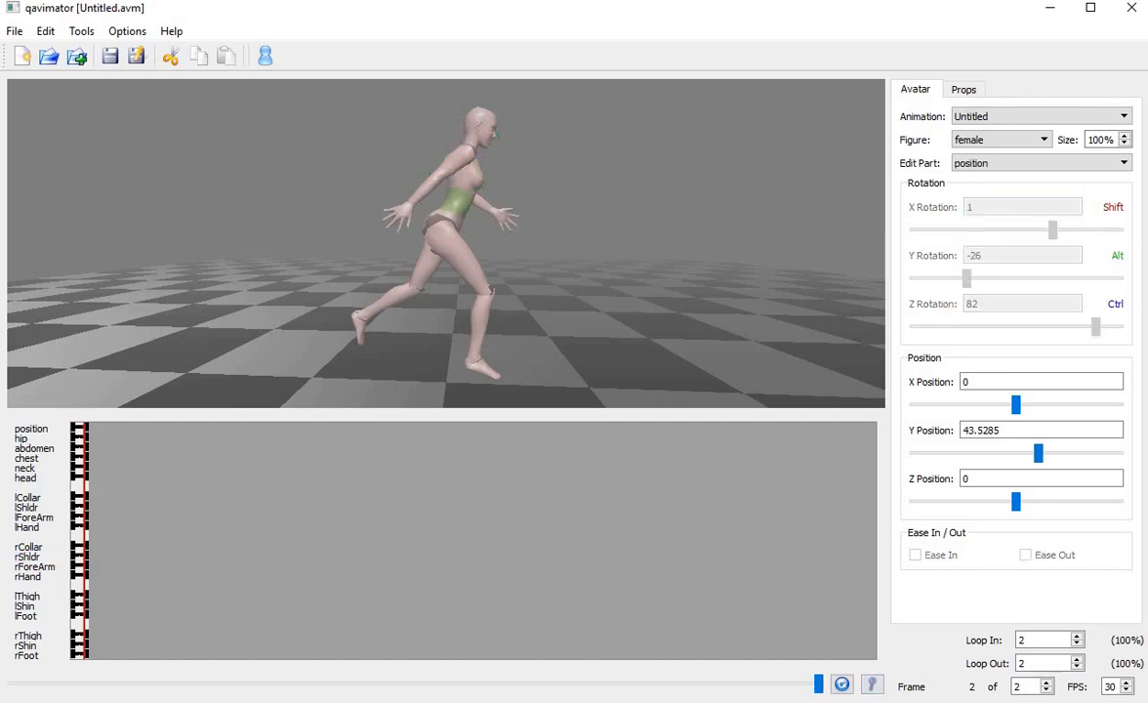
pyautogui.click(417, 190)
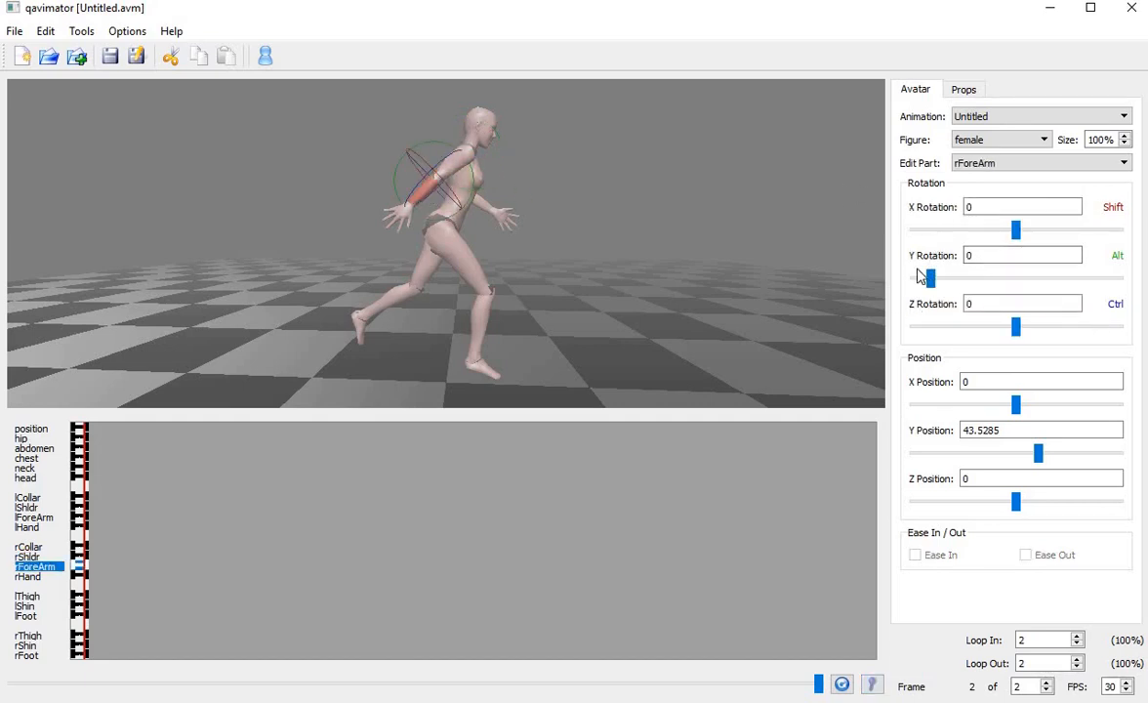
pyautogui.moveTo(944, 283); pyautogui.dragTo(985, 283)
pyautogui.moveTo(980, 207); pyautogui.dragTo(952, 209)
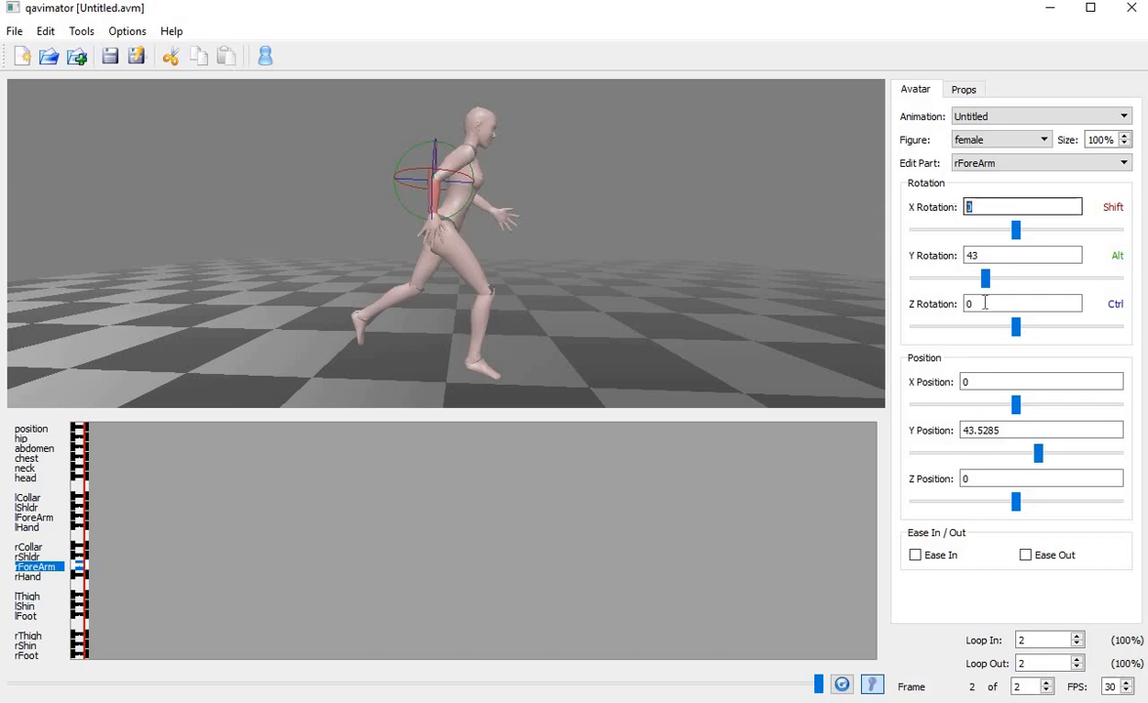
pyautogui.write('1')
pyautogui.moveTo(977, 303); pyautogui.dragTo(854, 307)
pyautogui.write('2')
# - Set the right hand's X, Y and Z rotations to 1
pyautogui.click(439, 225)
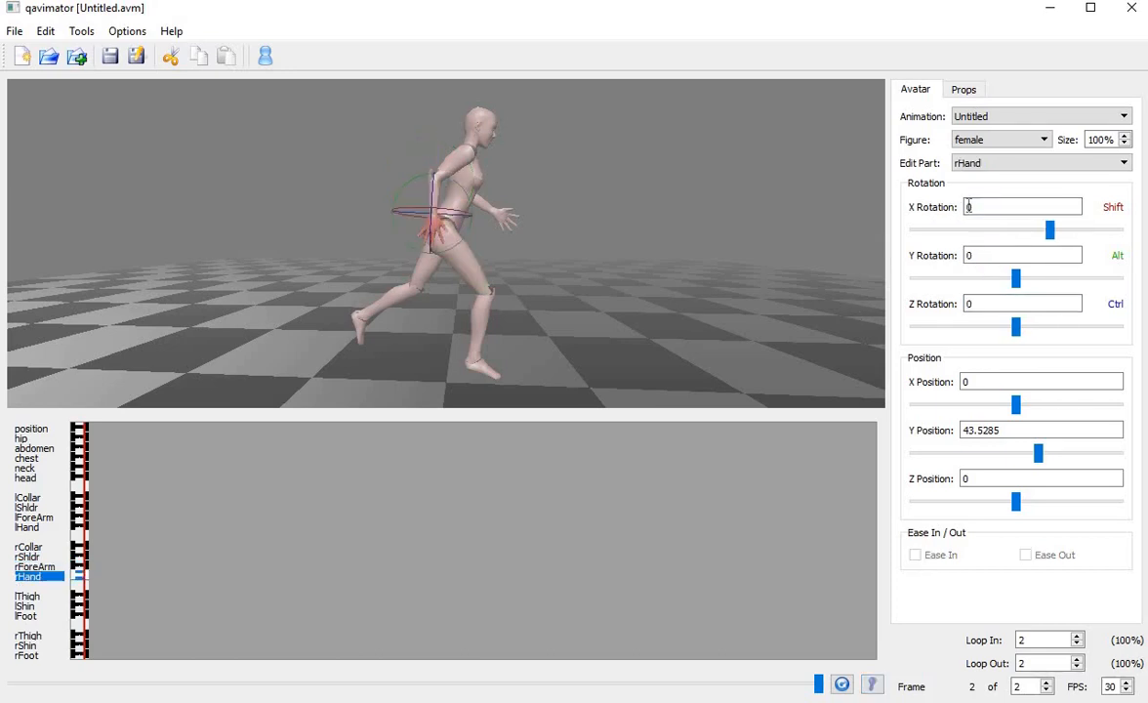
pyautogui.moveTo(979, 208); pyautogui.dragTo(954, 212)
pyautogui.write('1')
pyautogui.moveTo(979, 256); pyautogui.dragTo(937, 259)
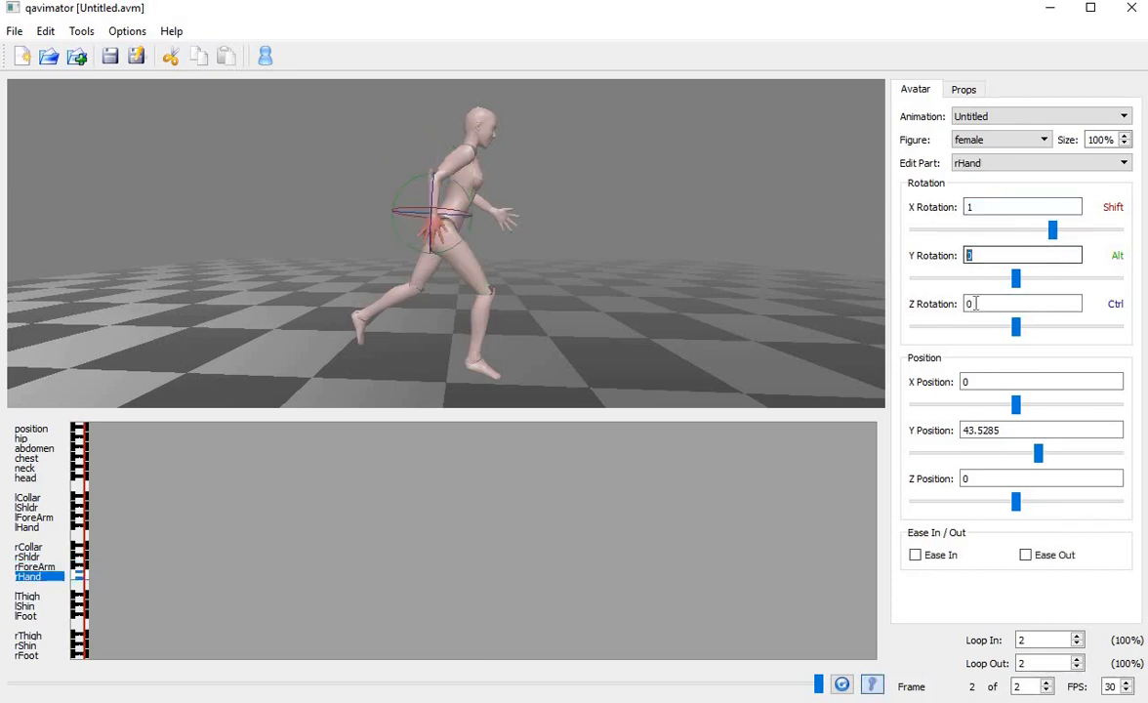
pyautogui.write('1')
pyautogui.moveTo(977, 303); pyautogui.dragTo(949, 312)
pyautogui.write('1')
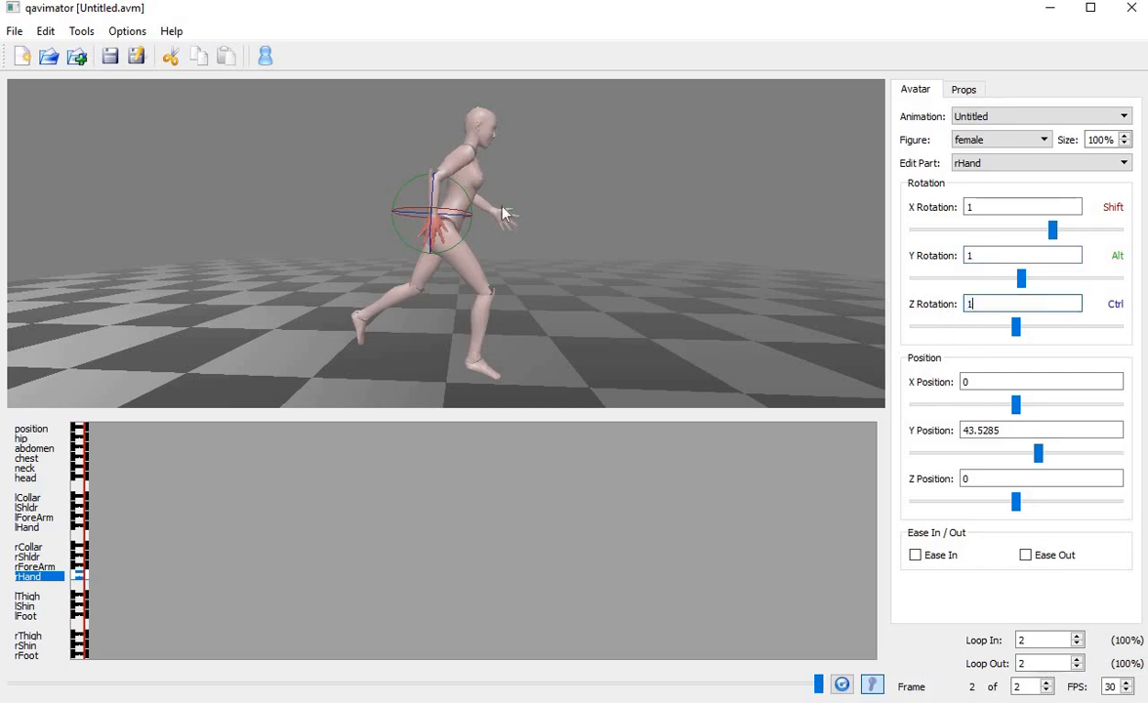
# - Swing the right shoulder farther back by setting its Y rotation to -54
pyautogui.click(456, 162)
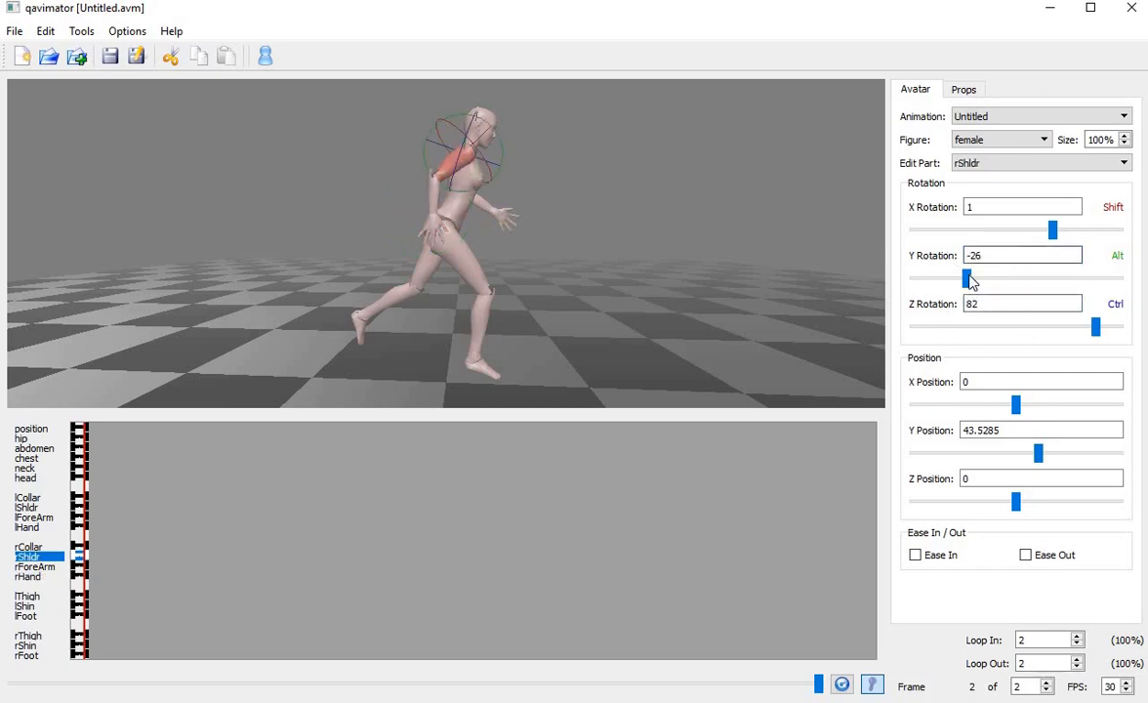
pyautogui.moveTo(969, 282); pyautogui.dragTo(938, 279)
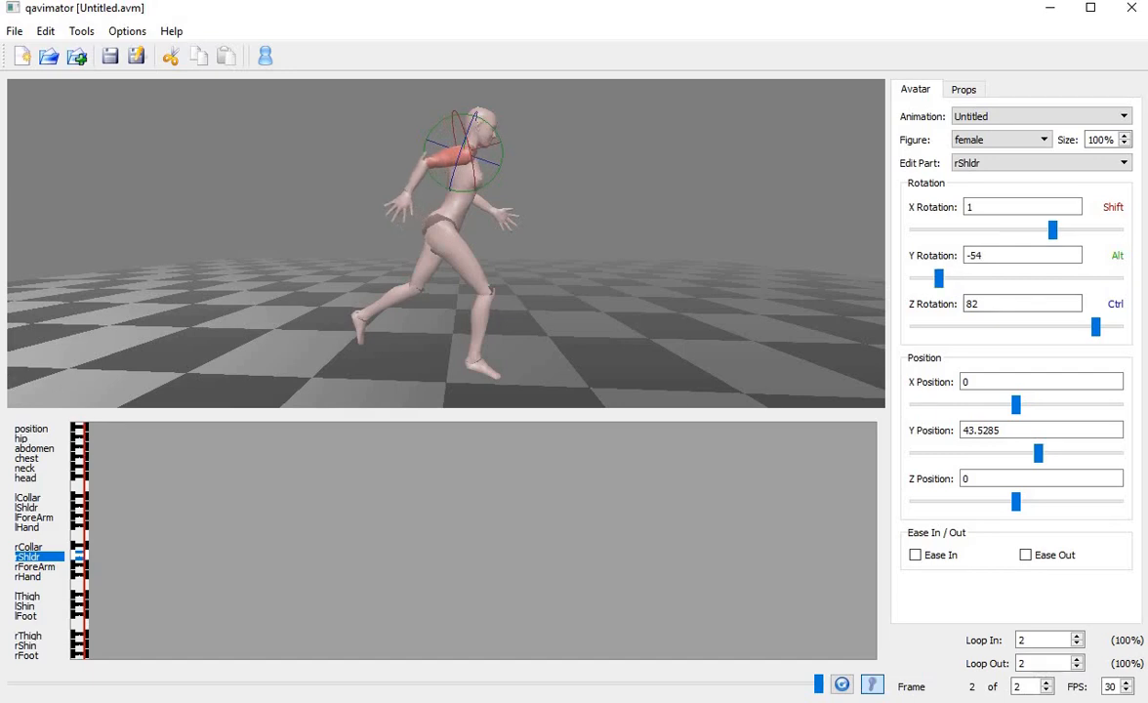
# - Set the left collar's X, Y and Z rotations to 1
pyautogui.moveTo(546, 161); pyautogui.dragTo(401, 156)
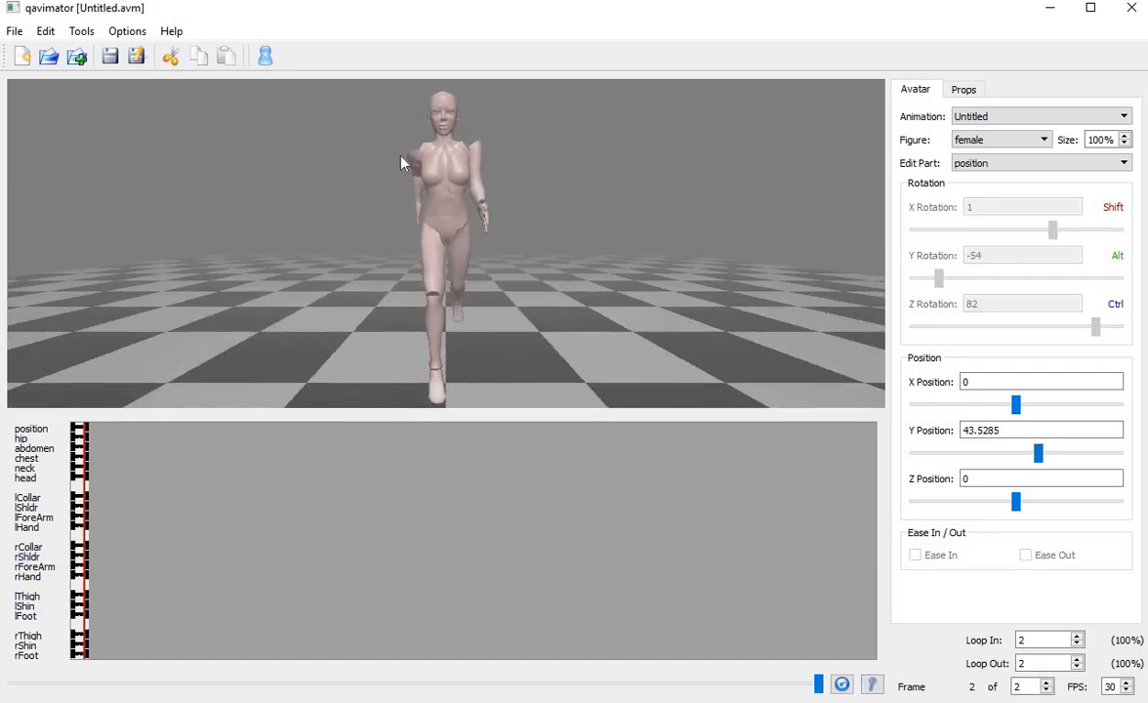
pyautogui.click(465, 154)
pyautogui.doubleClick(998, 206)
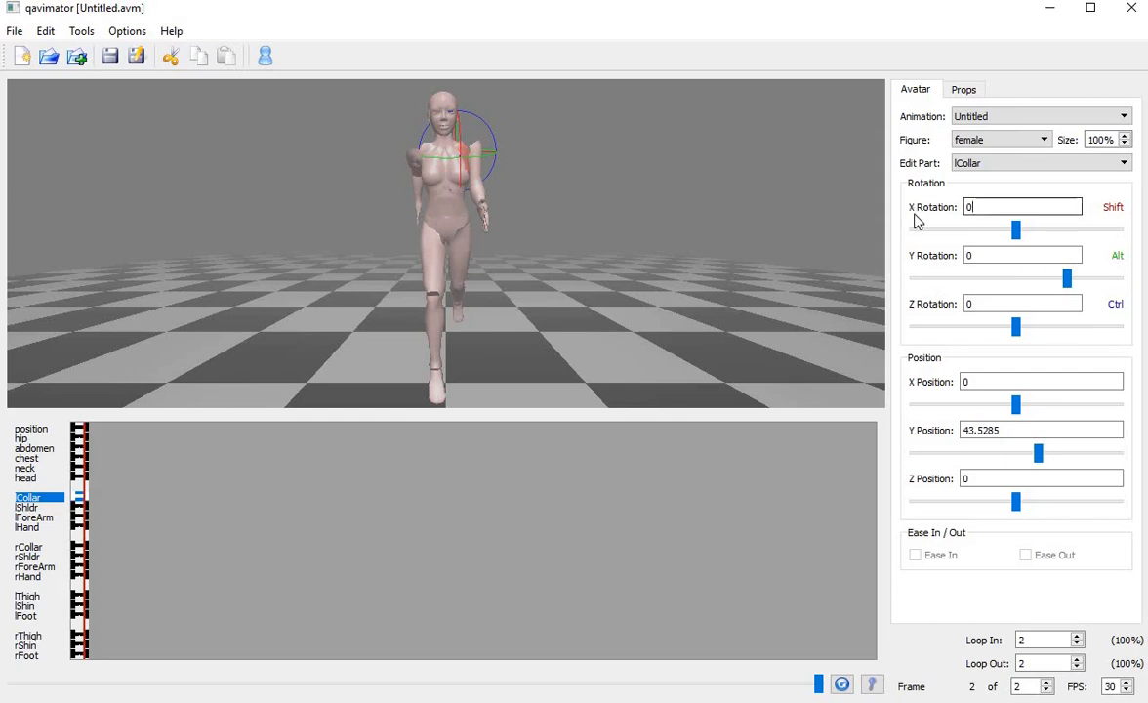
pyautogui.write('1')
pyautogui.press('Tab')
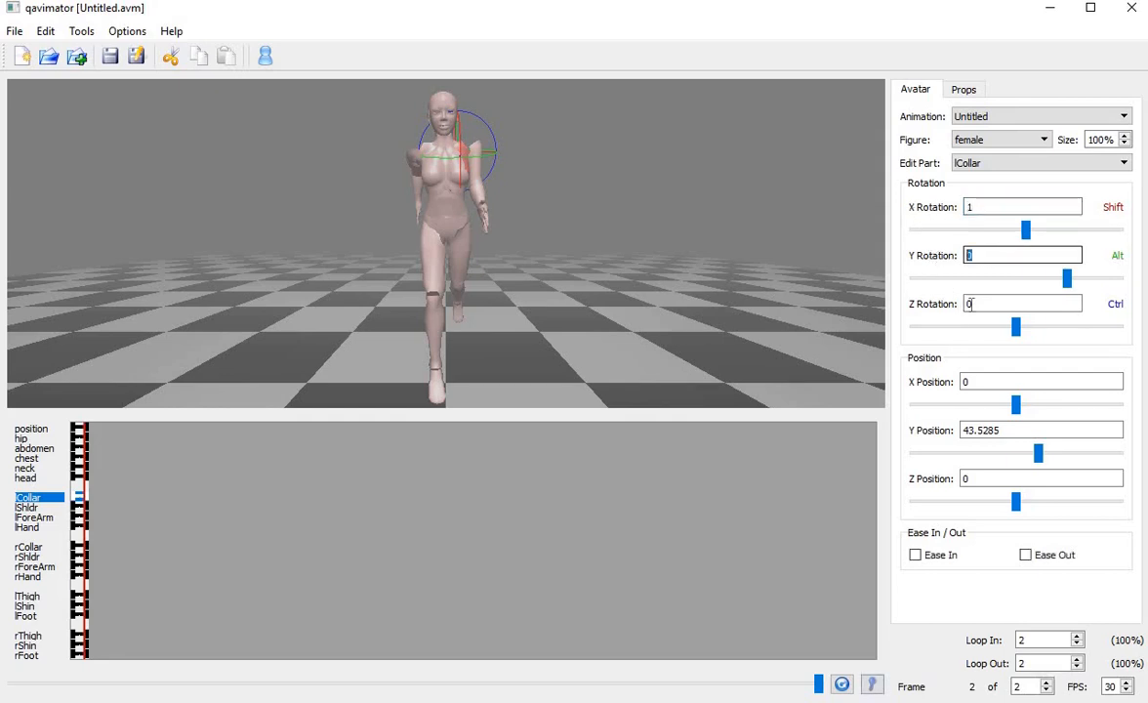
pyautogui.write('1')
pyautogui.press('Tab')
pyautogui.write('1')
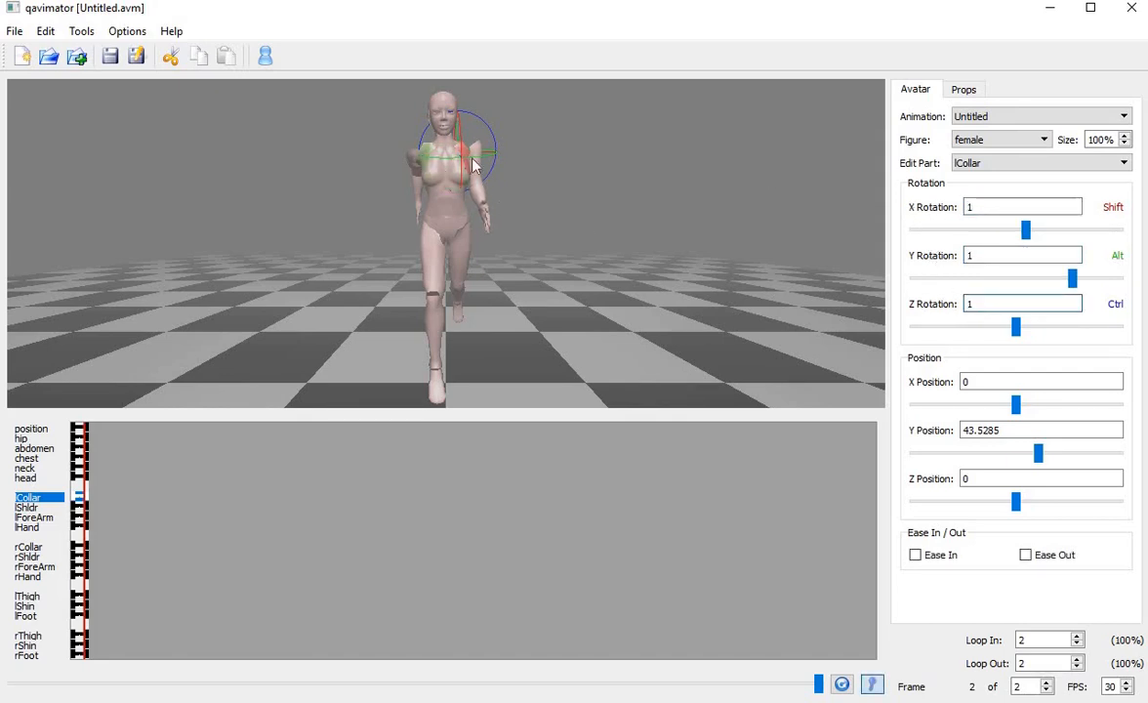
# - Set the right collar's X, Y and Z rotations to 1
pyautogui.click(422, 162)
pyautogui.doubleClick(969, 207)
pyautogui.write('1')
pyautogui.press('Tab')
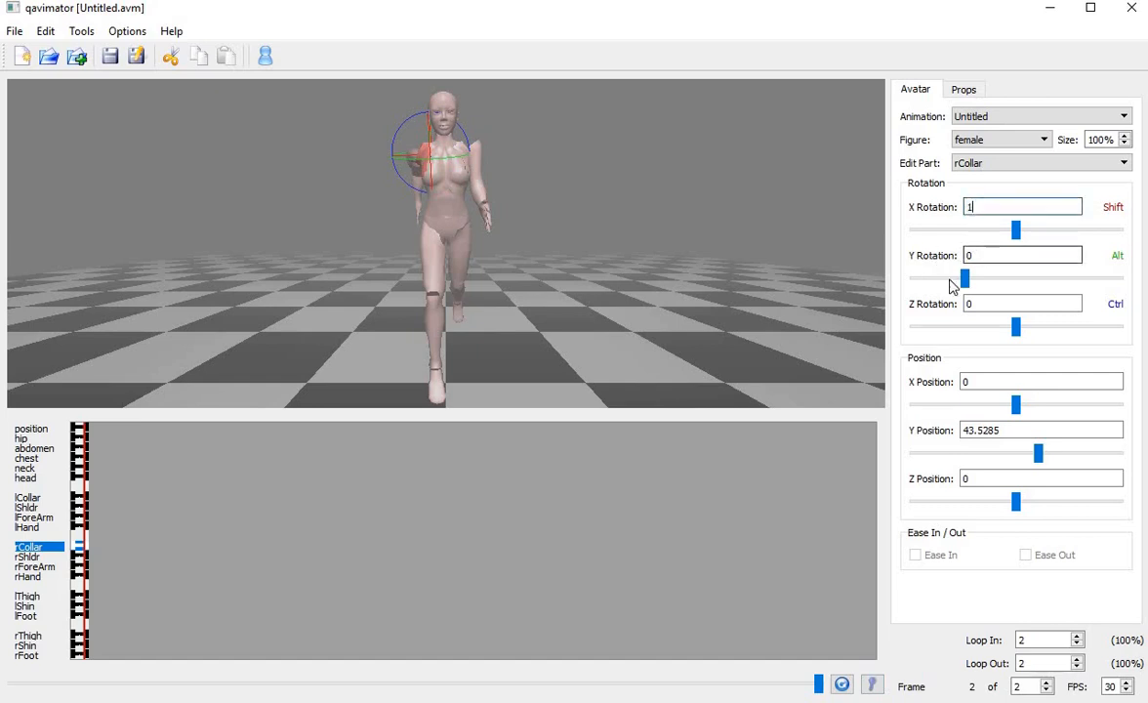
pyautogui.write('1')
pyautogui.press('Tab')
pyautogui.write('1')
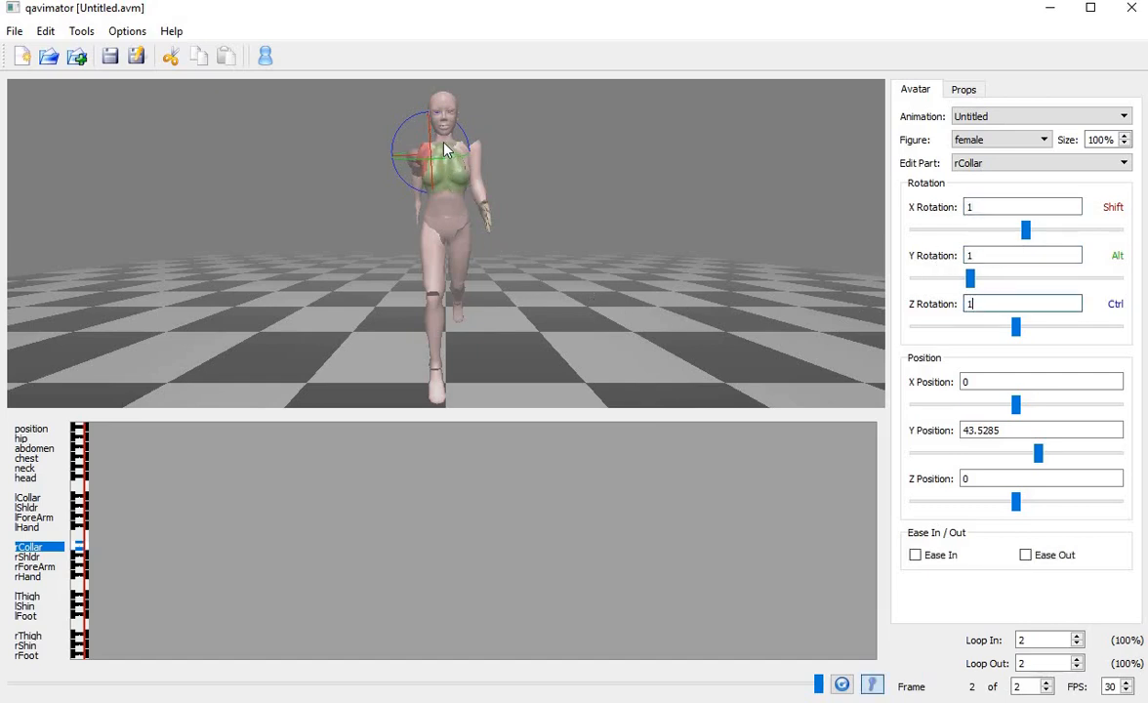
# - Set the neck's X, Y and Z rotations to 1
pyautogui.click(443, 137)
pyautogui.doubleClick(981, 207)
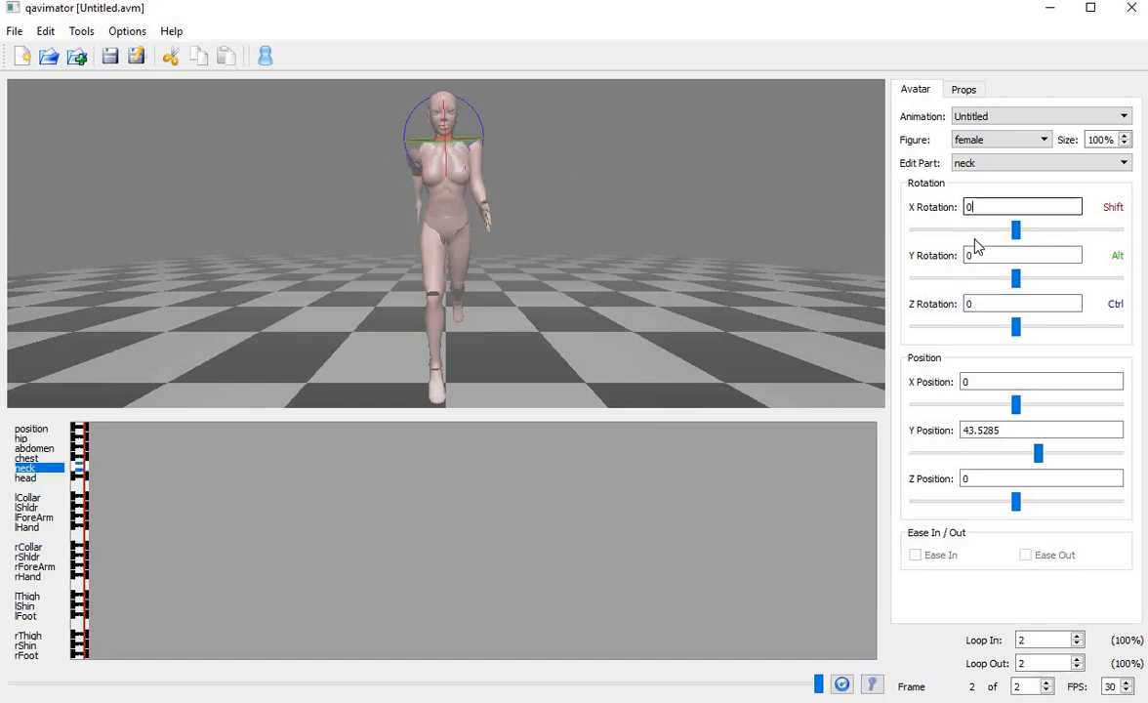
pyautogui.write('1')
pyautogui.press('Tab')
pyautogui.write('1')
pyautogui.press('Tab')
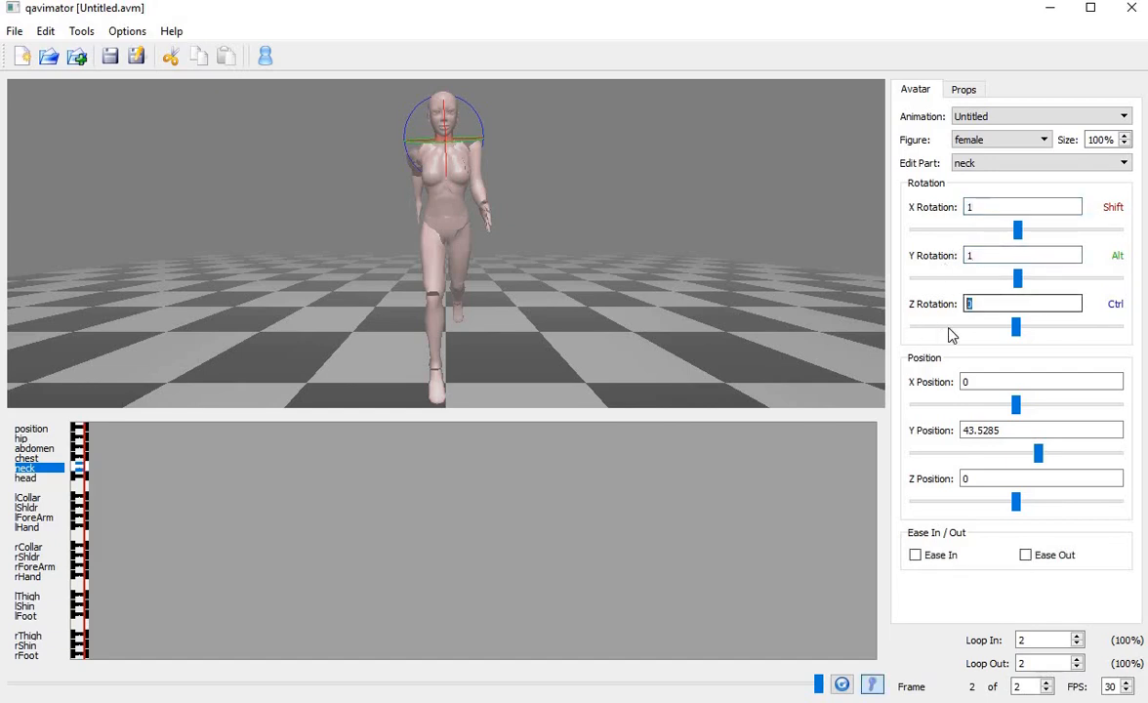
# - Set the head's X, Y and Z rotations to 1
pyautogui.moveTo(234, 130); pyautogui.dragTo(168, 136)
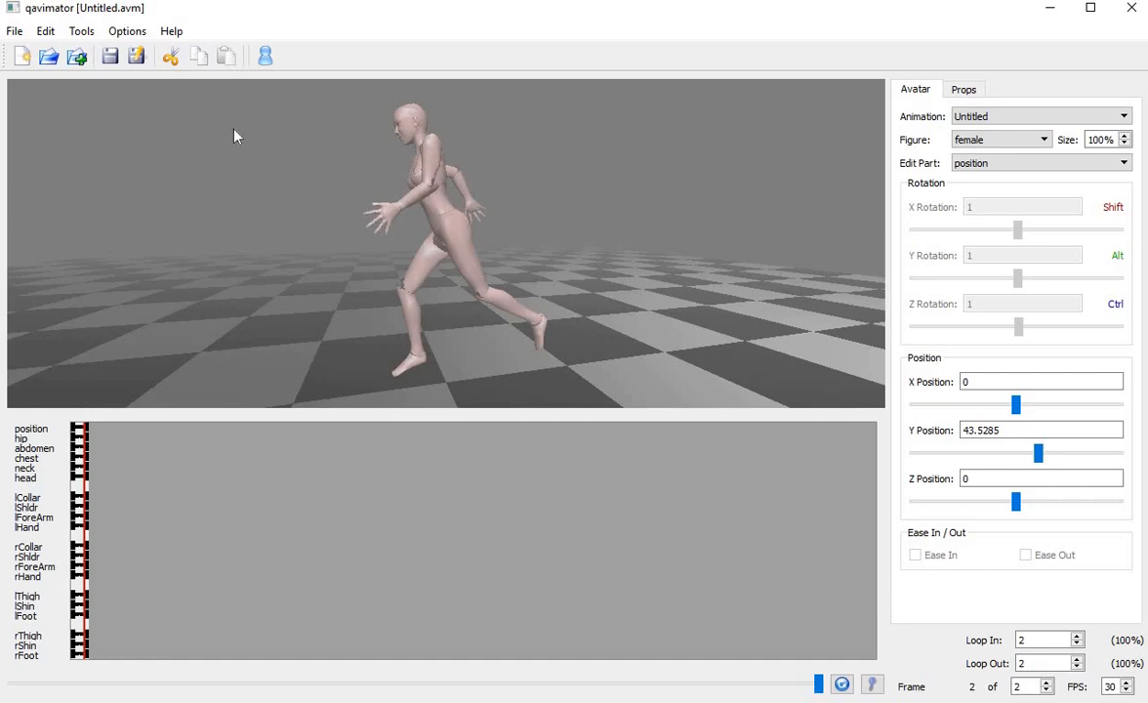
pyautogui.click(410, 125)
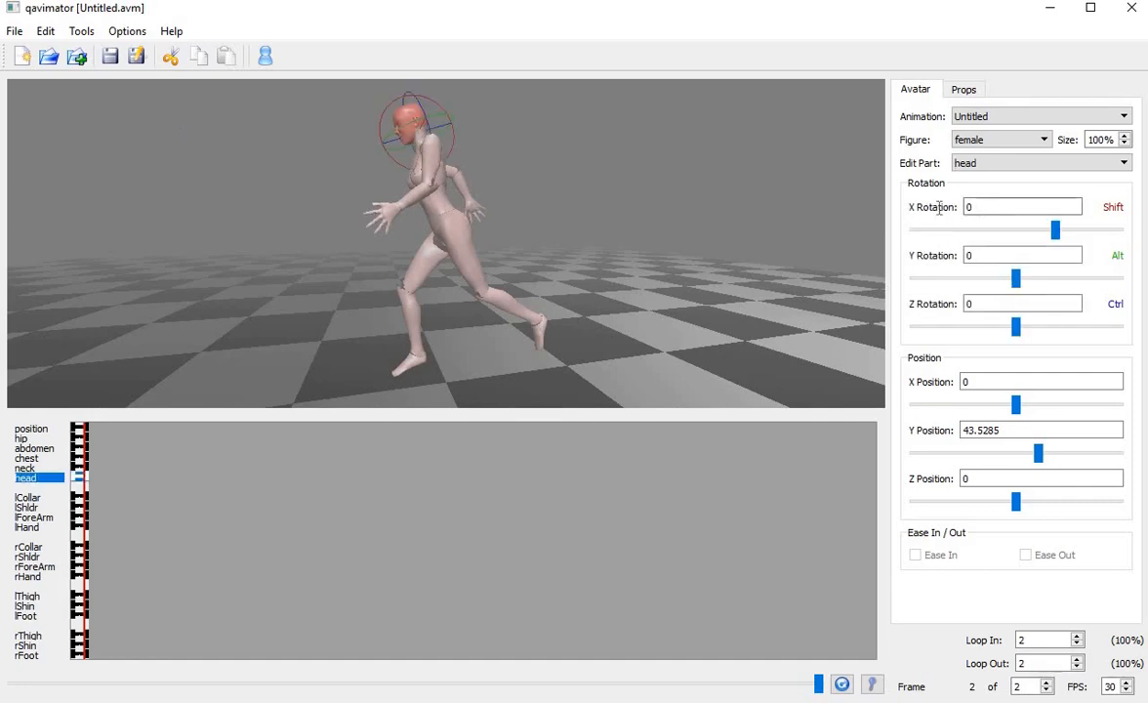
pyautogui.doubleClick(971, 207)
pyautogui.write('1')
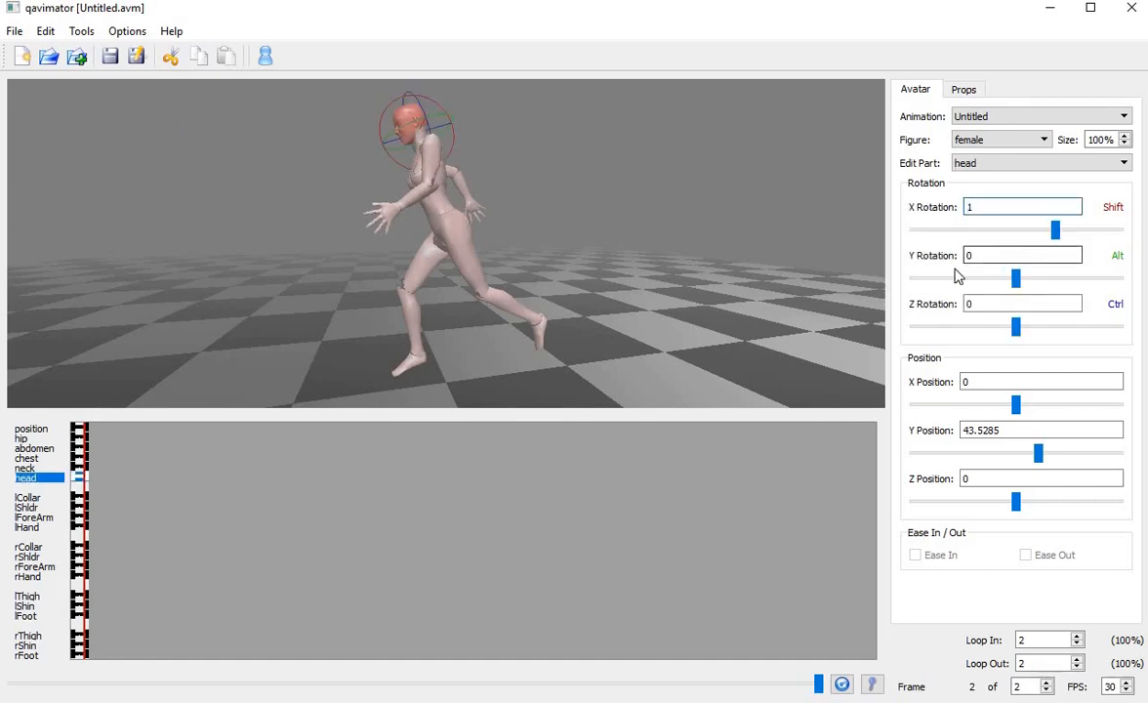
pyautogui.doubleClick(969, 255)
pyautogui.write('1')
pyautogui.doubleClick(968, 303)
pyautogui.write('1')
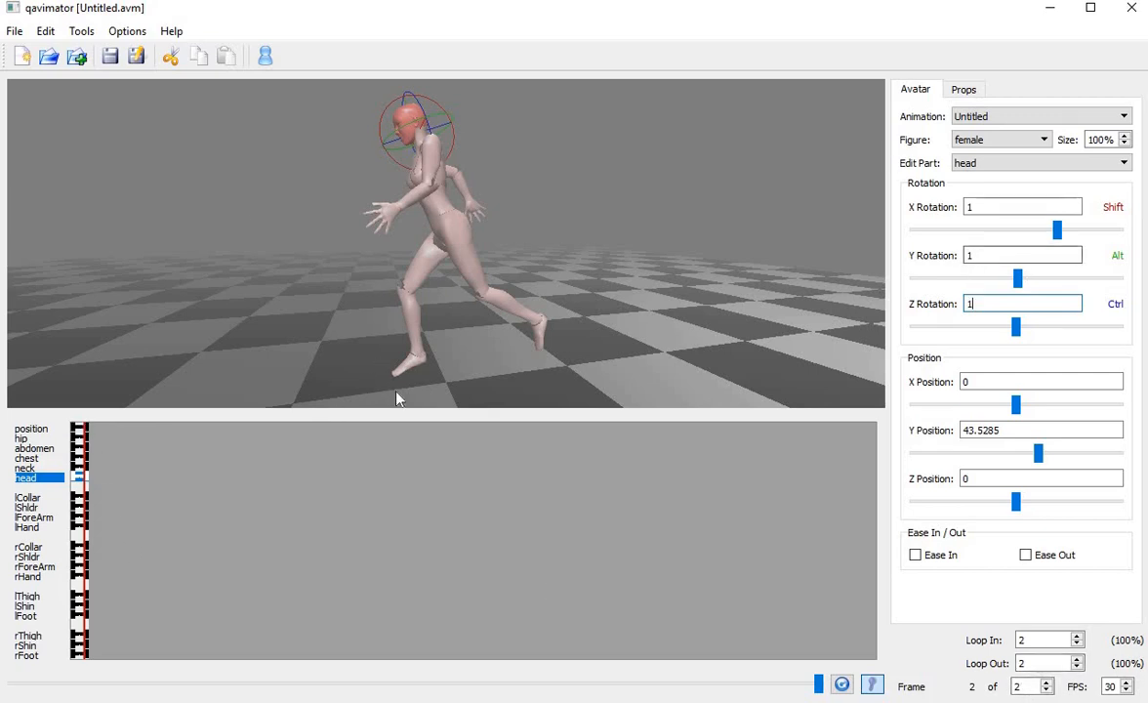
# - Review the rotation values of the avatar's legs, feet, hip, abdomen, arms, hands, left collar, chest and head one part at a time
pyautogui.click(408, 365)
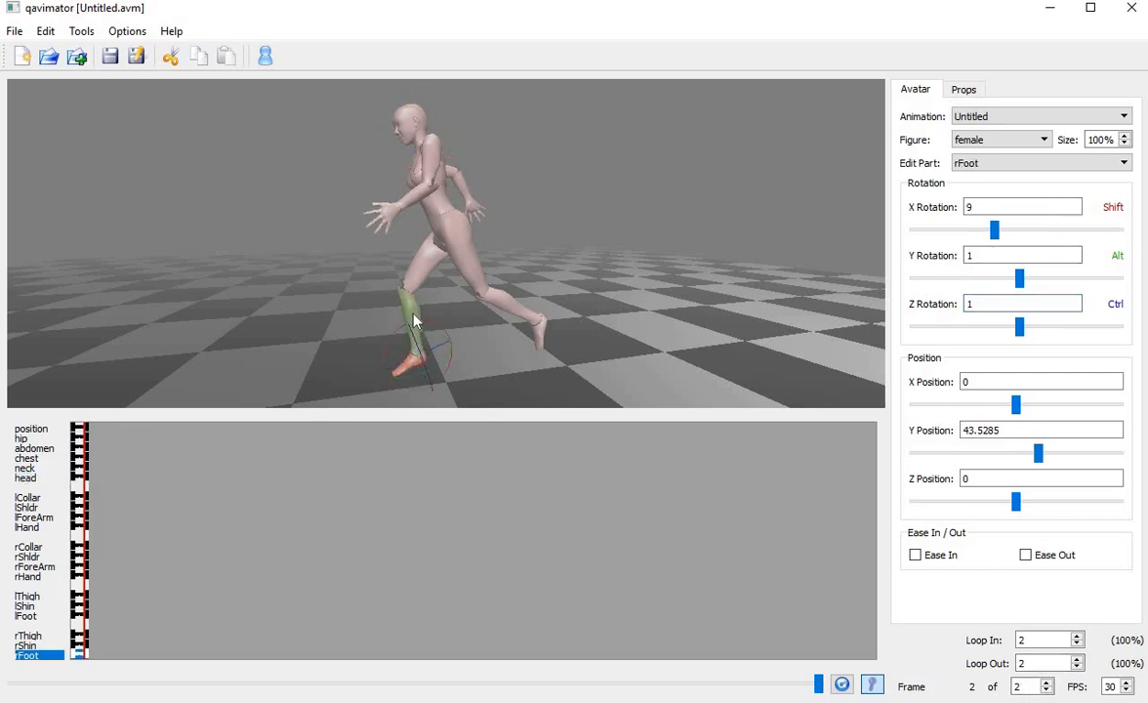
pyautogui.click(413, 318)
pyautogui.click(444, 259)
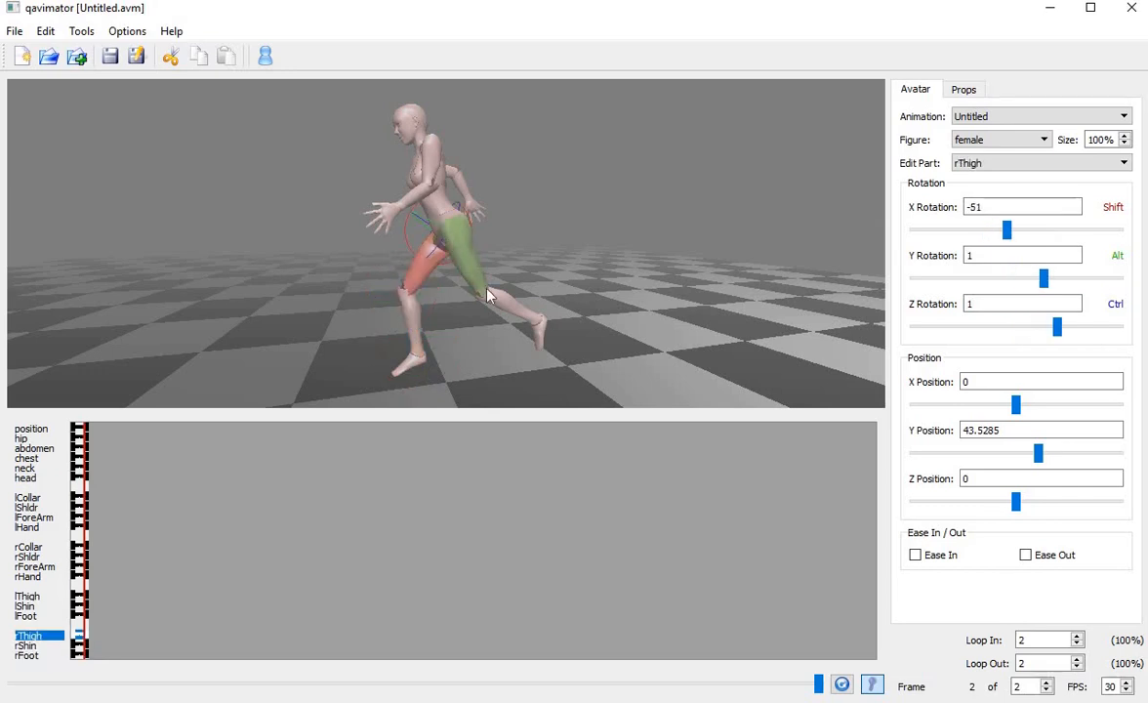
pyautogui.click(485, 290)
pyautogui.click(532, 330)
pyautogui.click(535, 337)
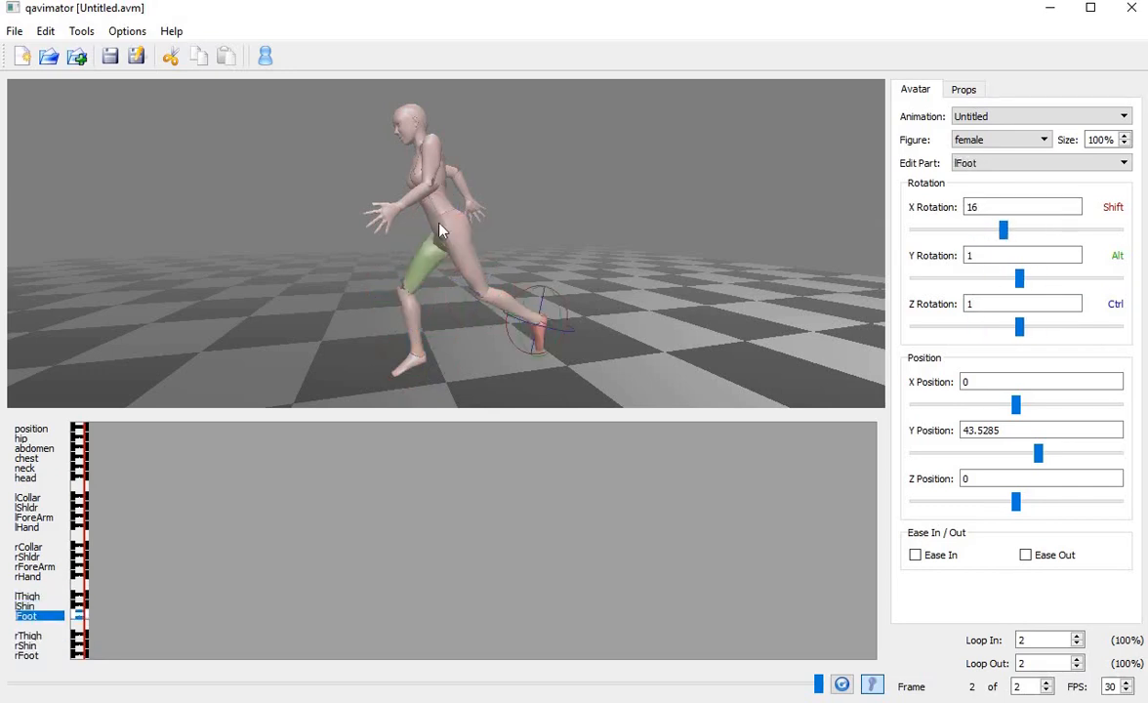
pyautogui.click(441, 226)
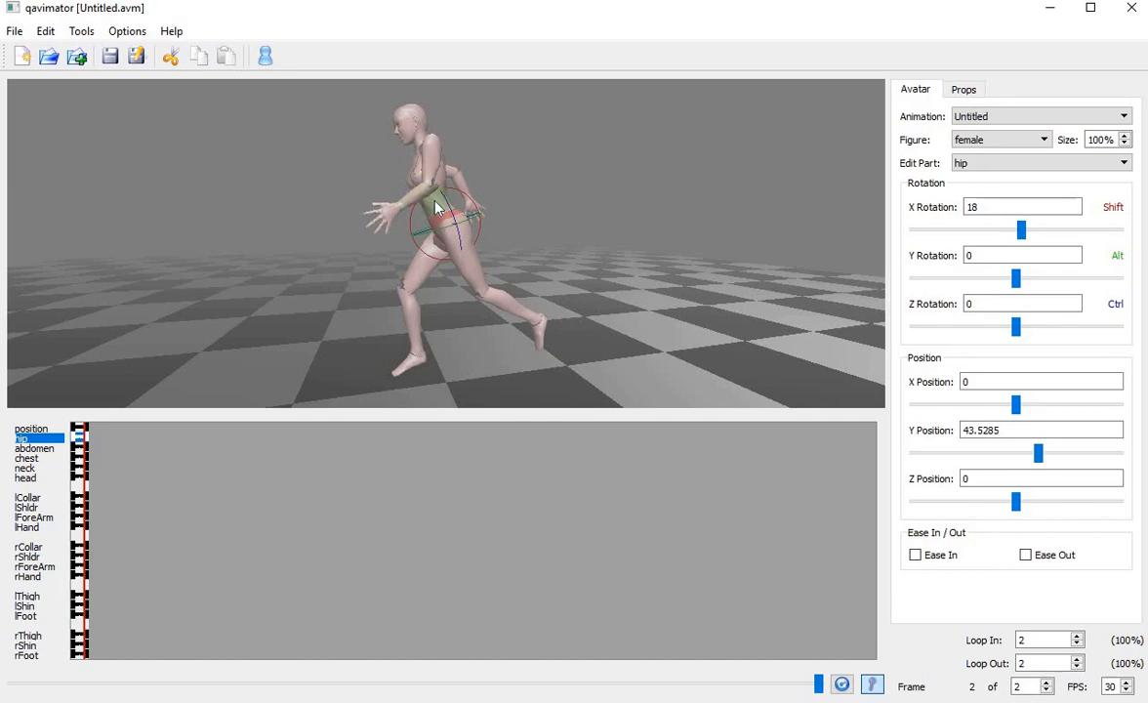
pyautogui.click(425, 206)
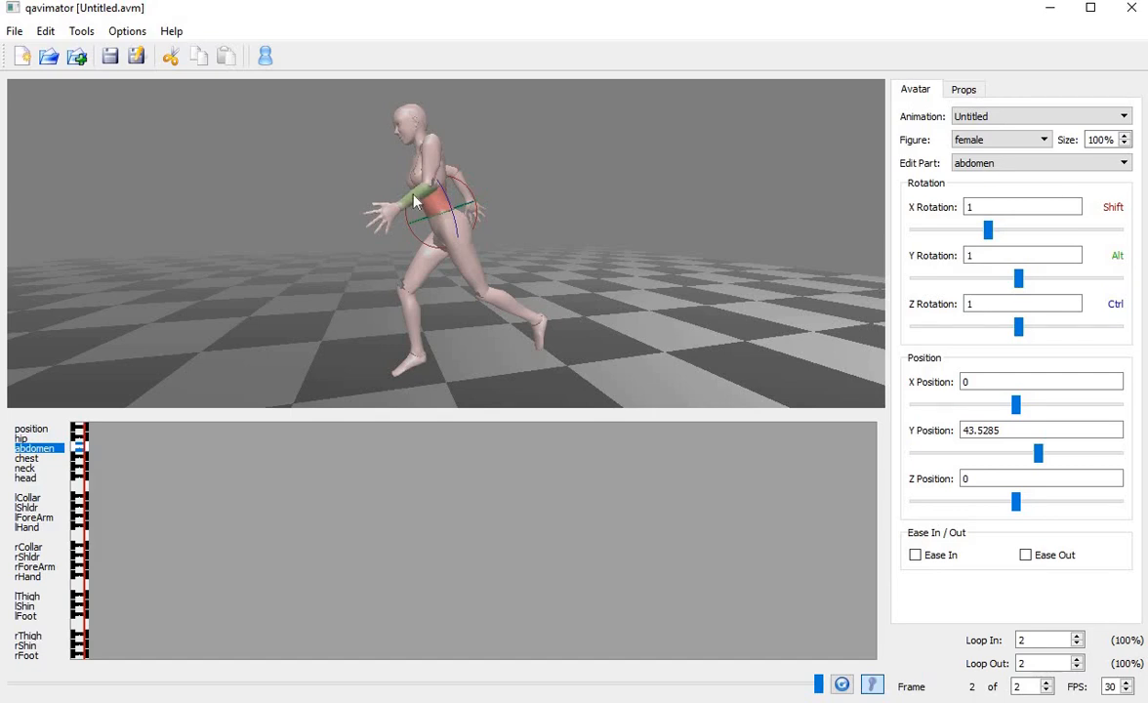
pyautogui.click(414, 201)
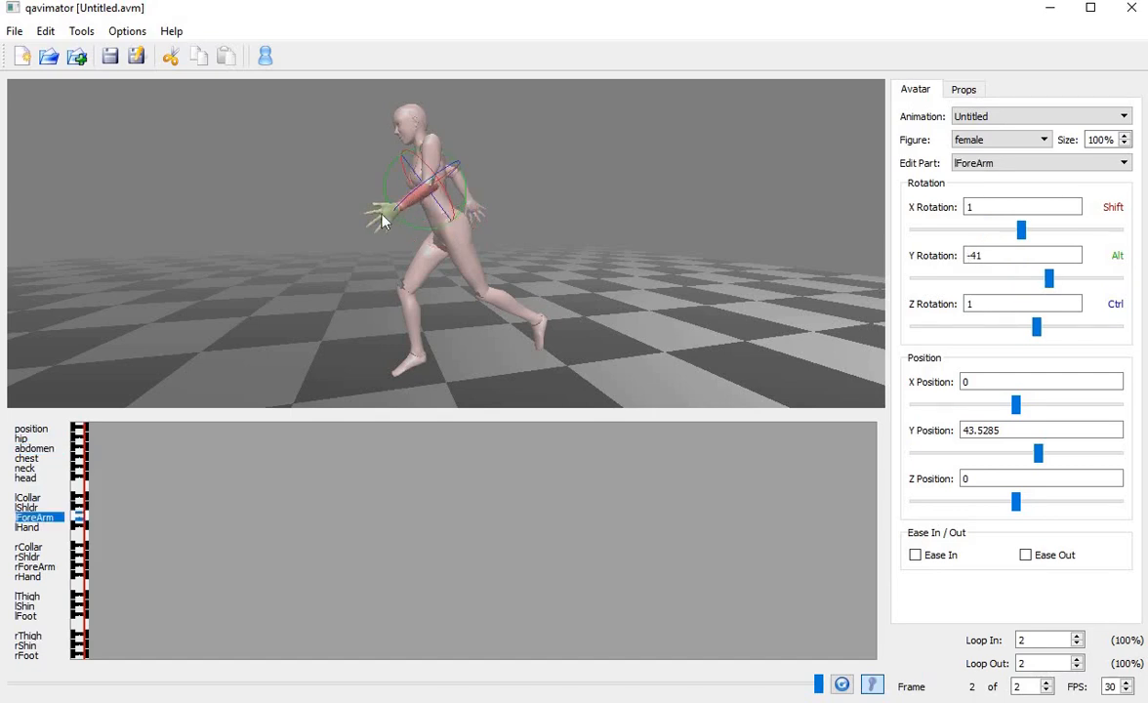
pyautogui.click(382, 212)
pyautogui.click(429, 156)
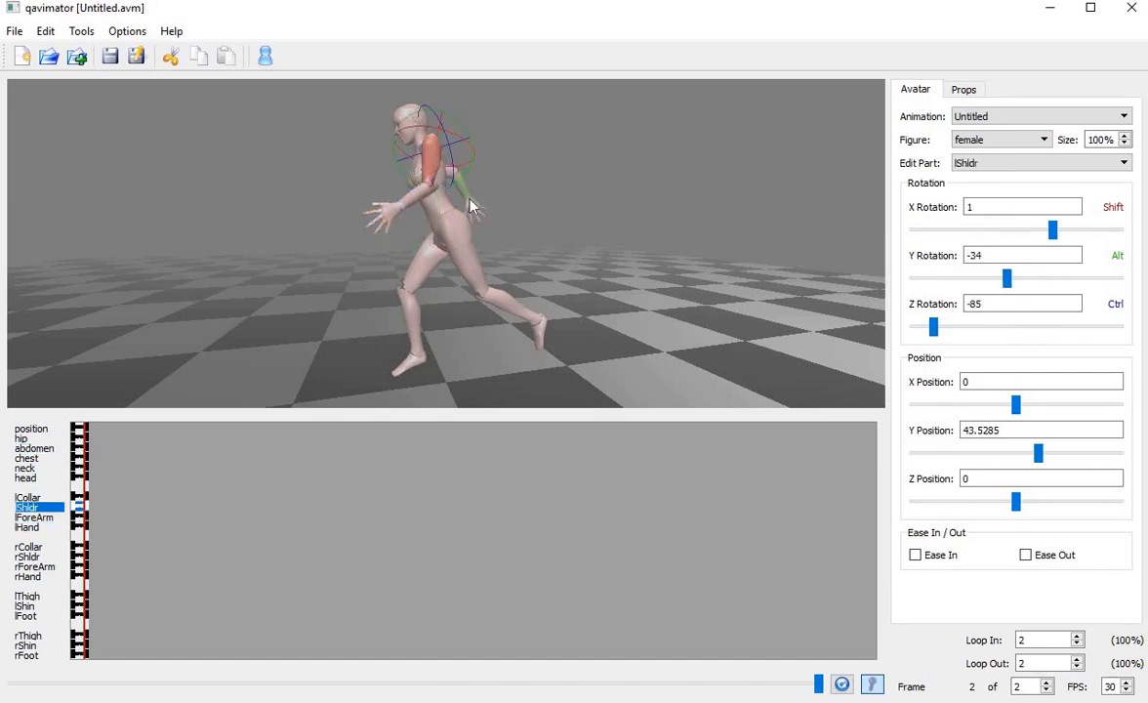
pyautogui.click(470, 198)
pyautogui.click(475, 208)
pyautogui.click(394, 167)
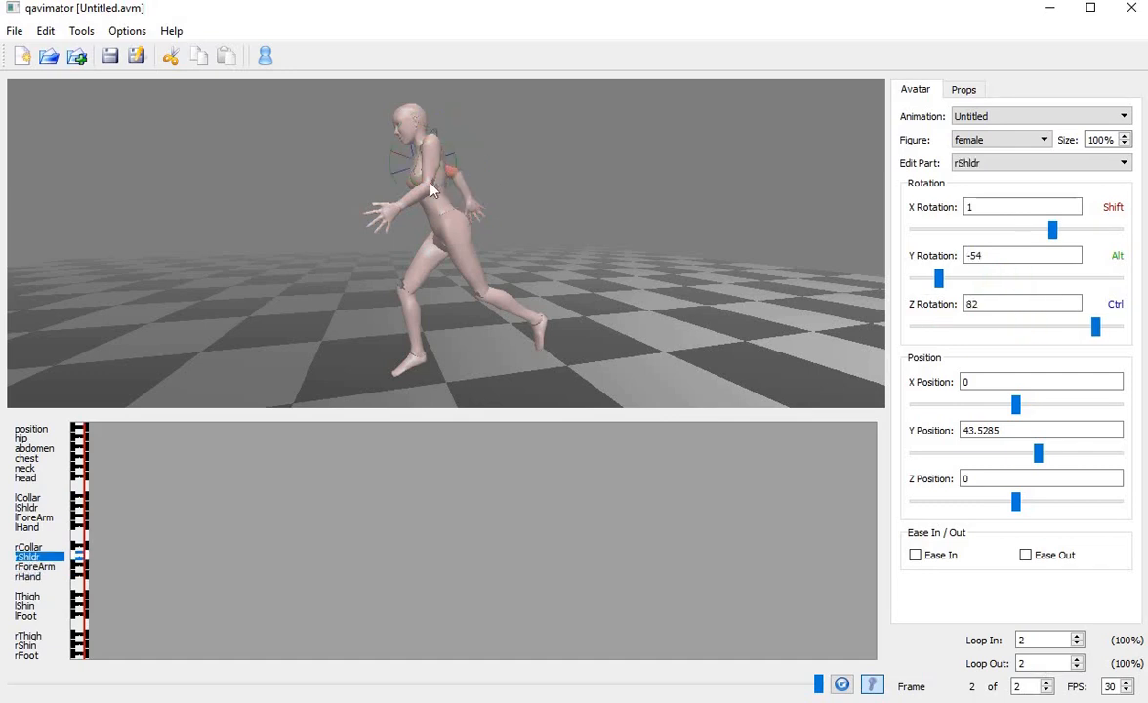
pyautogui.click(415, 185)
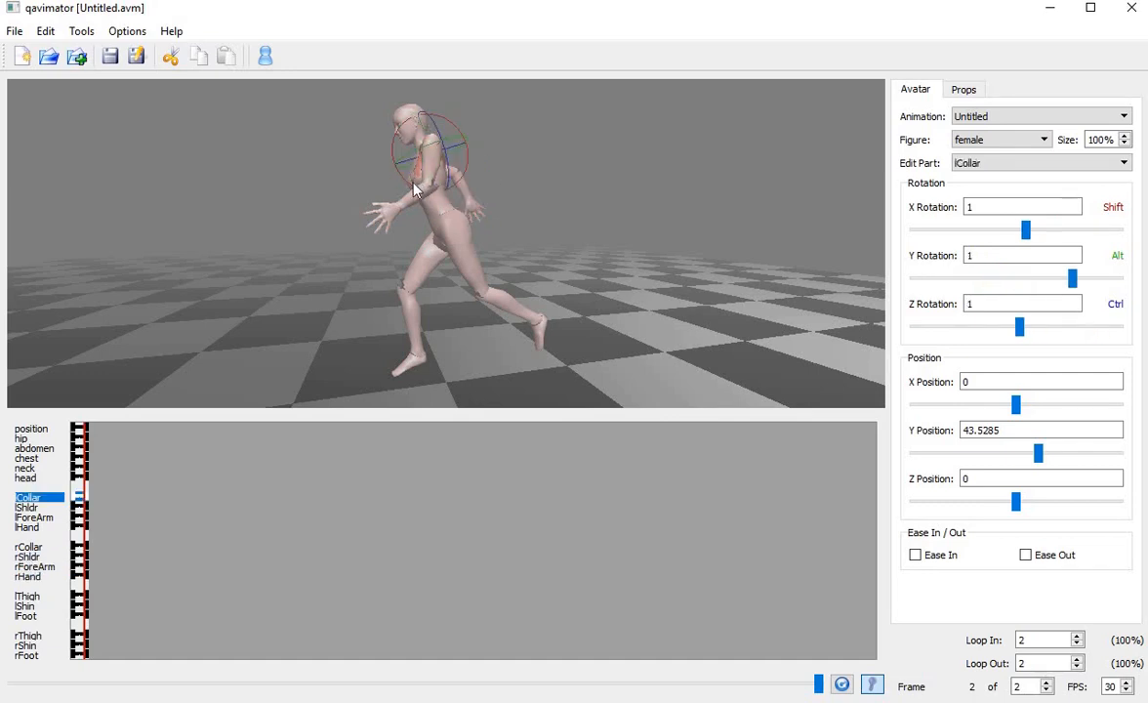
pyautogui.click(415, 142)
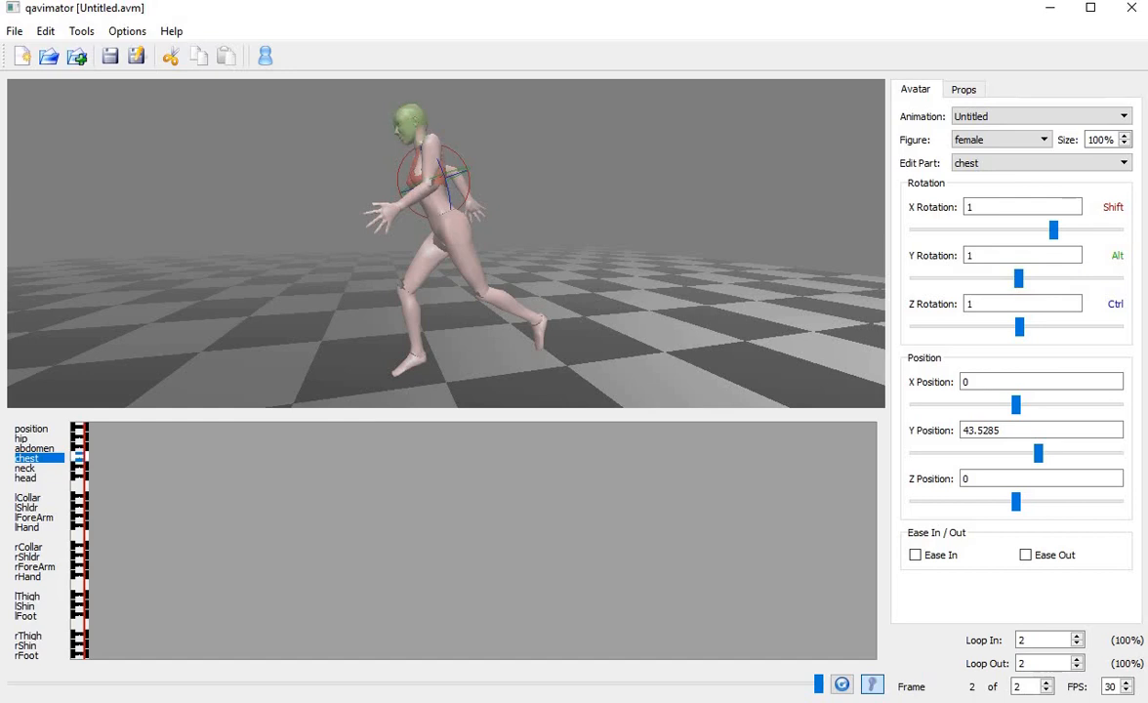
pyautogui.click(414, 132)
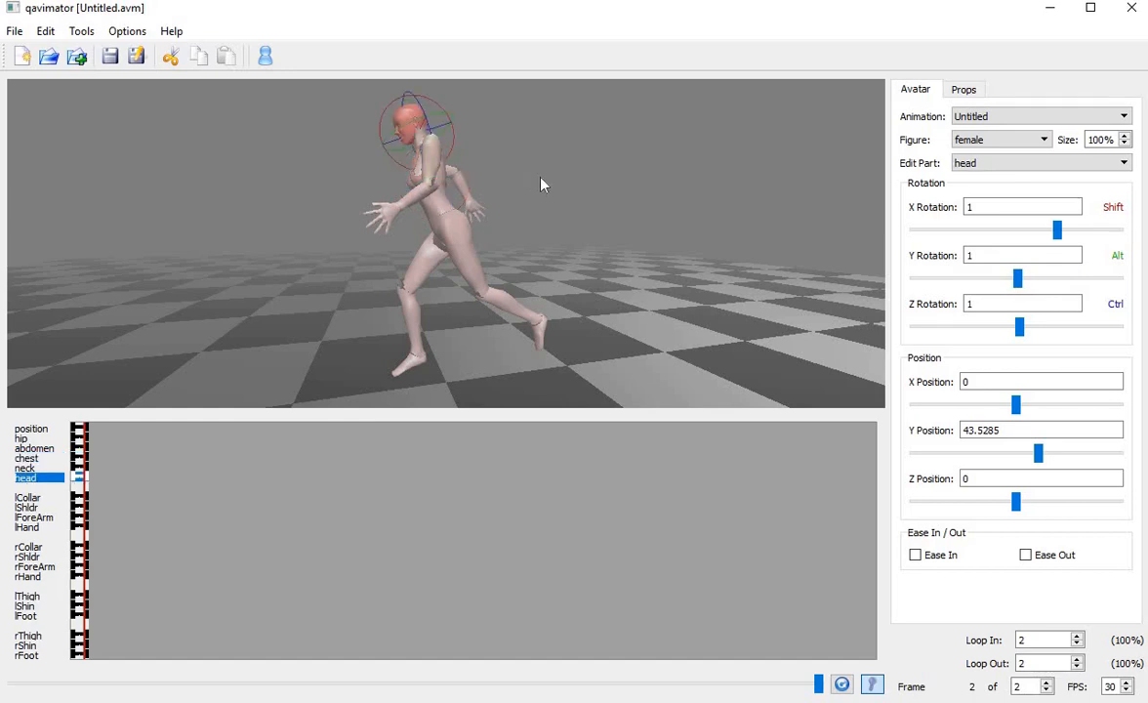
# - Save the animation to the Desktop as Running man.bvh
pyautogui.click(13, 34)
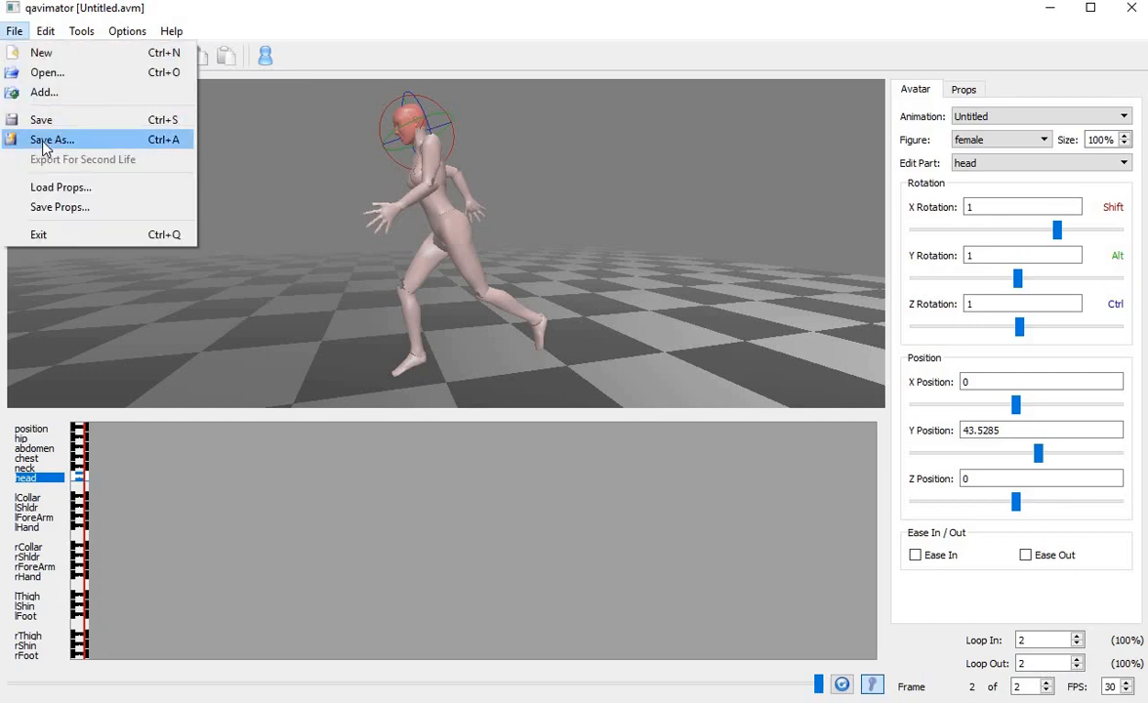
pyautogui.click(43, 146)
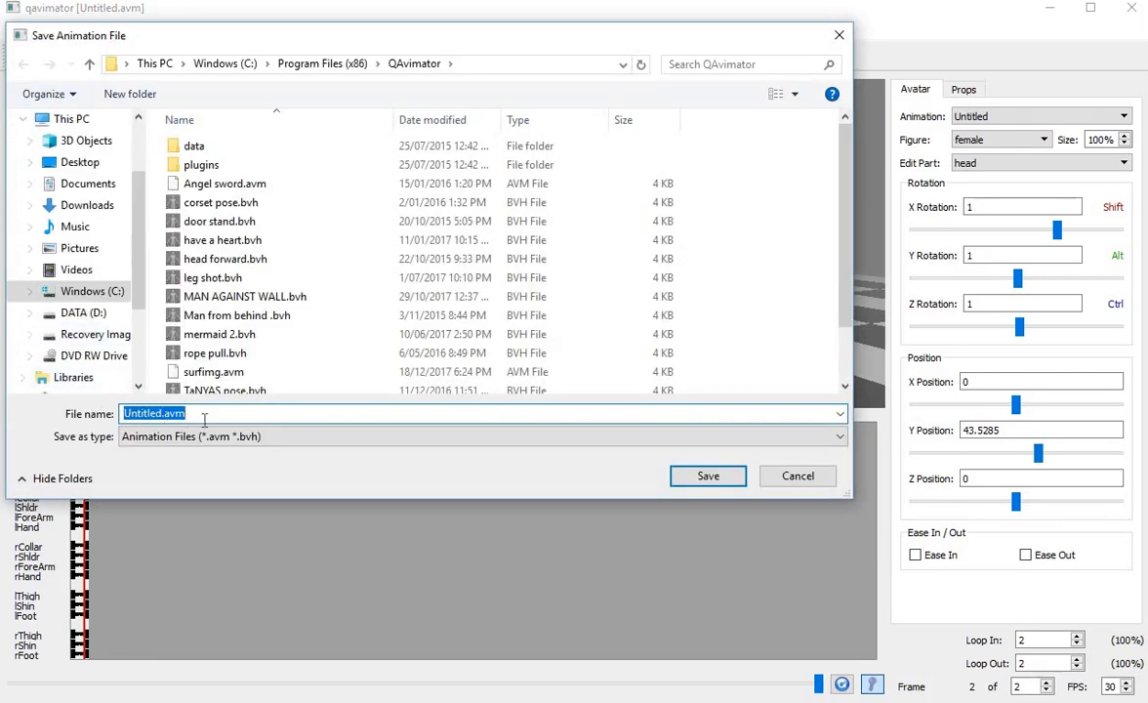
pyautogui.write('Running man.bvh')
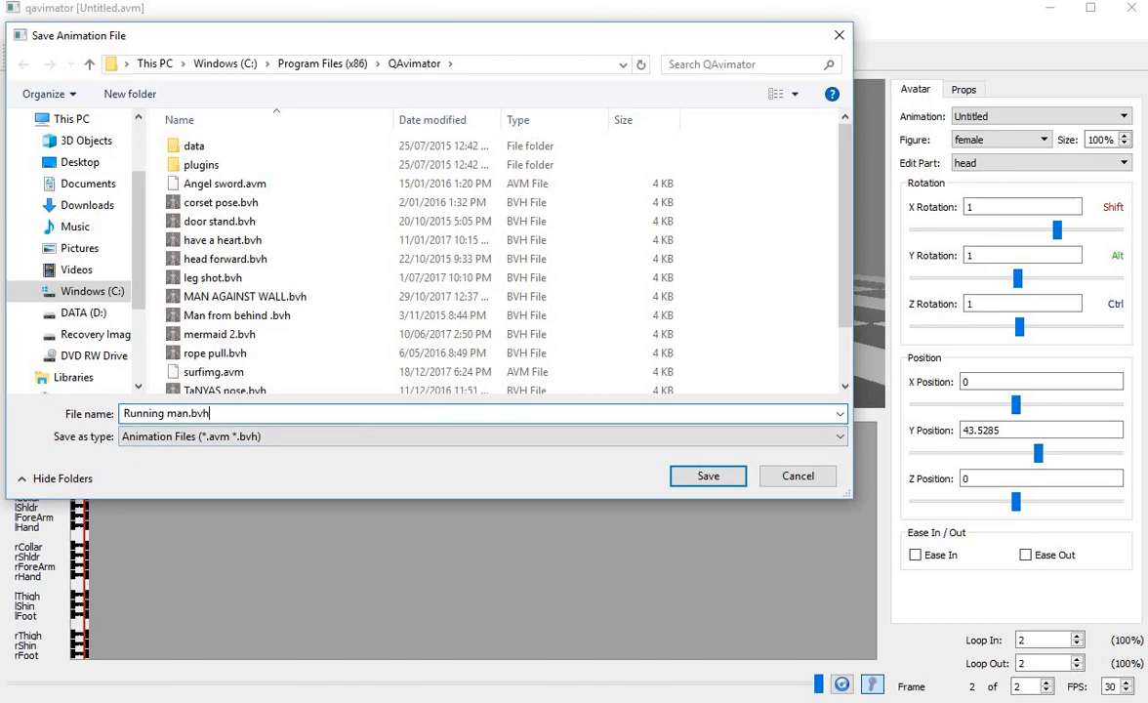
pyautogui.click(95, 188)
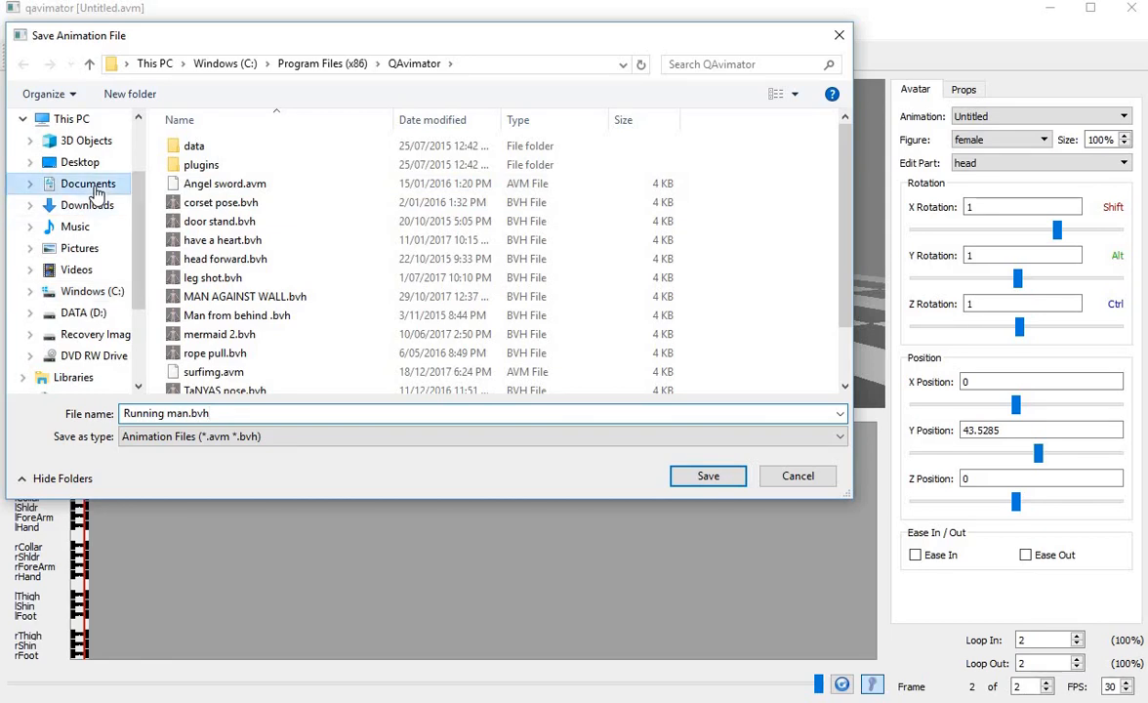
pyautogui.click(84, 166)
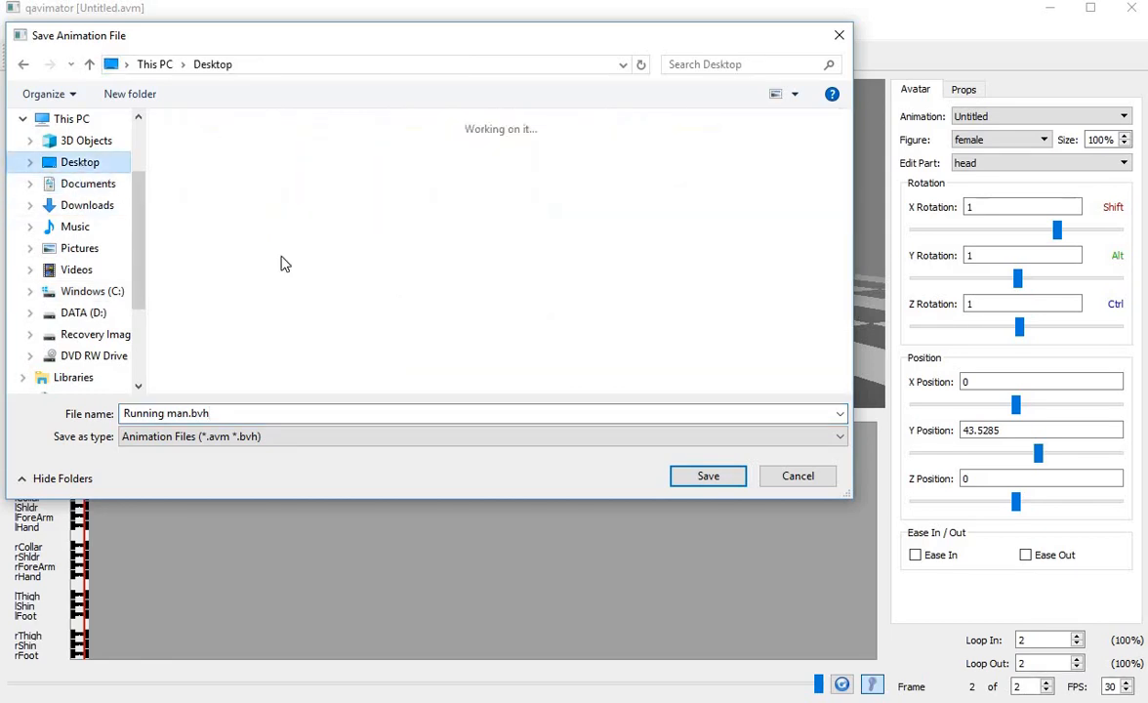
pyautogui.click(709, 476)
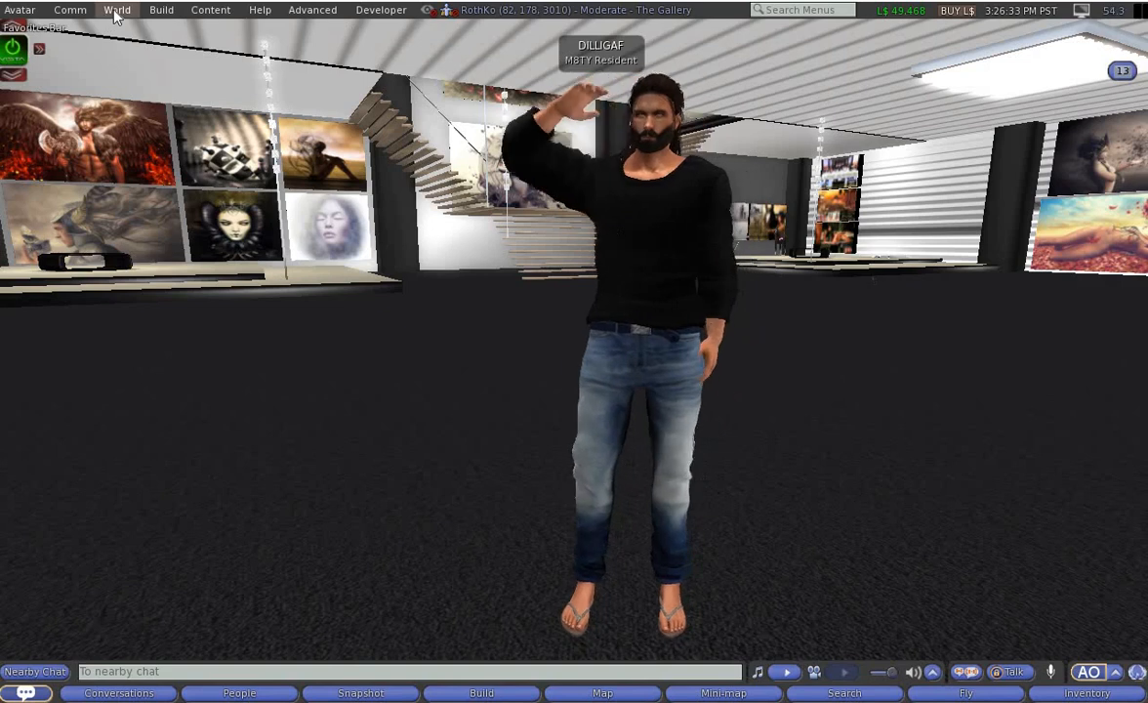
# - In the Second Life viewer, load Running man.bvh from the Desktop for animation upload and move its upload window clear of the avatar
pyautogui.click(168, 12)
pyautogui.moveTo(213, 224)
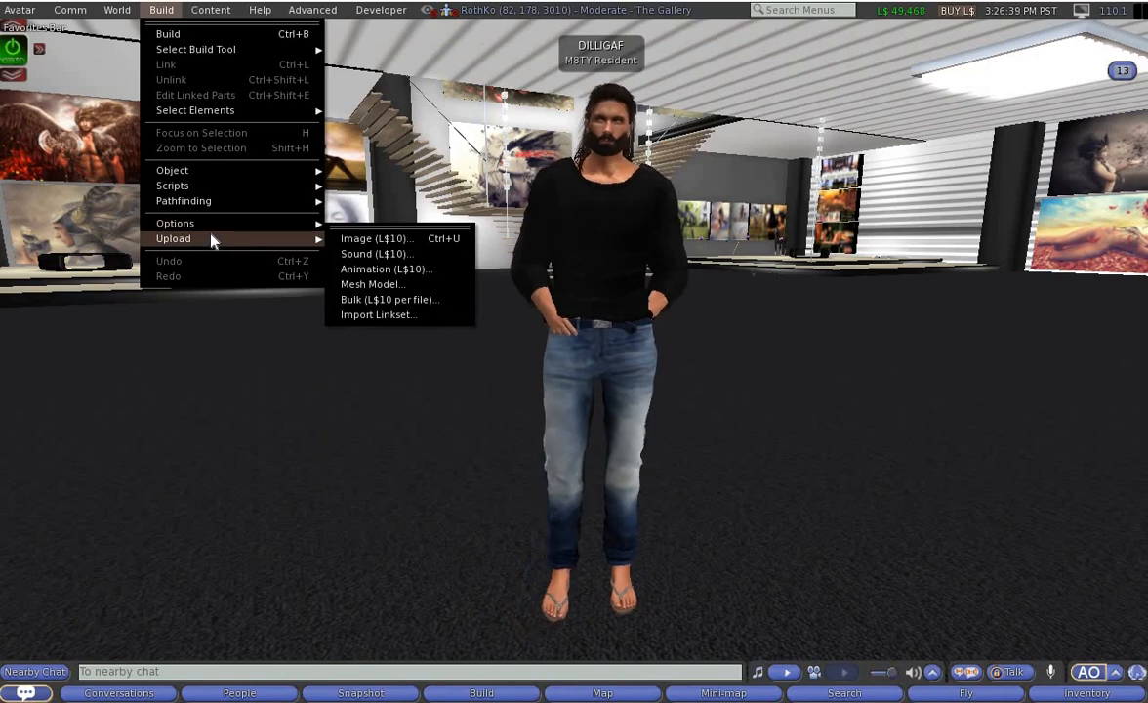
pyautogui.click(368, 270)
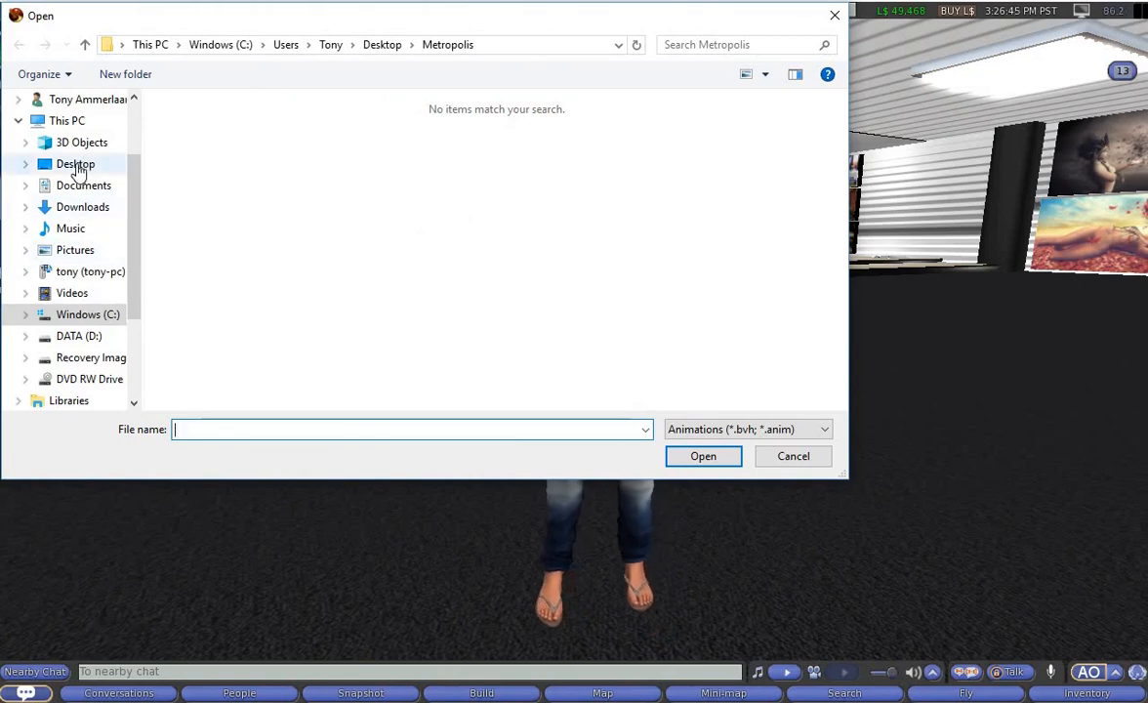
pyautogui.click(74, 166)
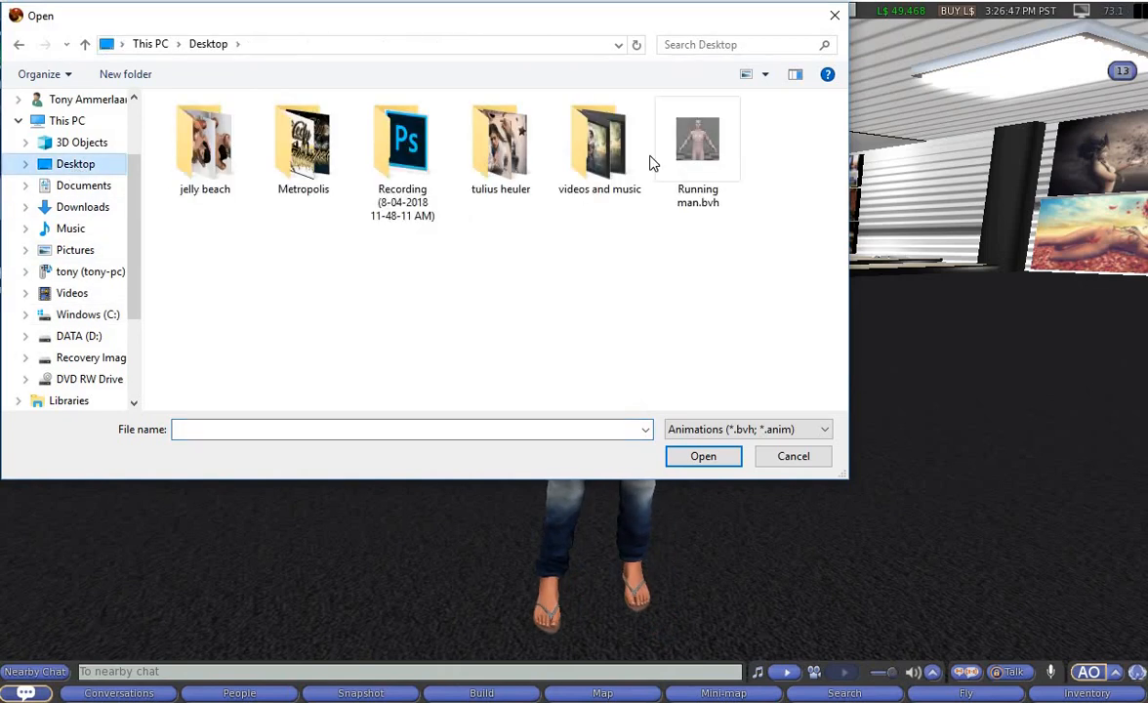
pyautogui.click(707, 157)
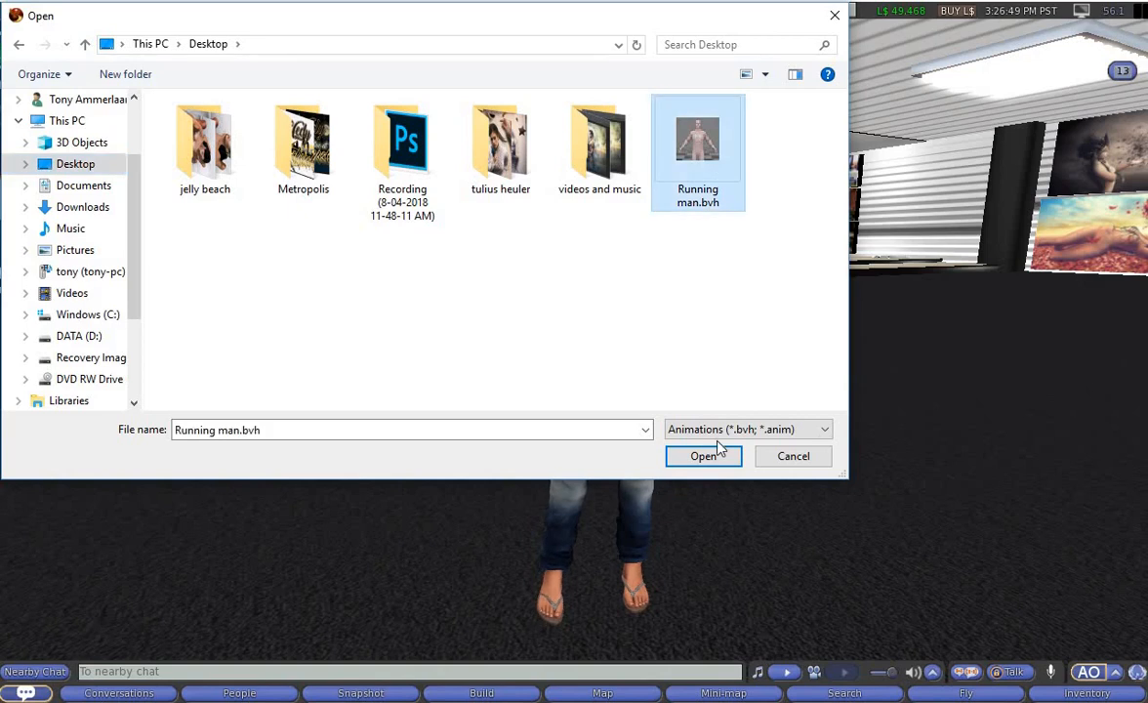
pyautogui.click(702, 457)
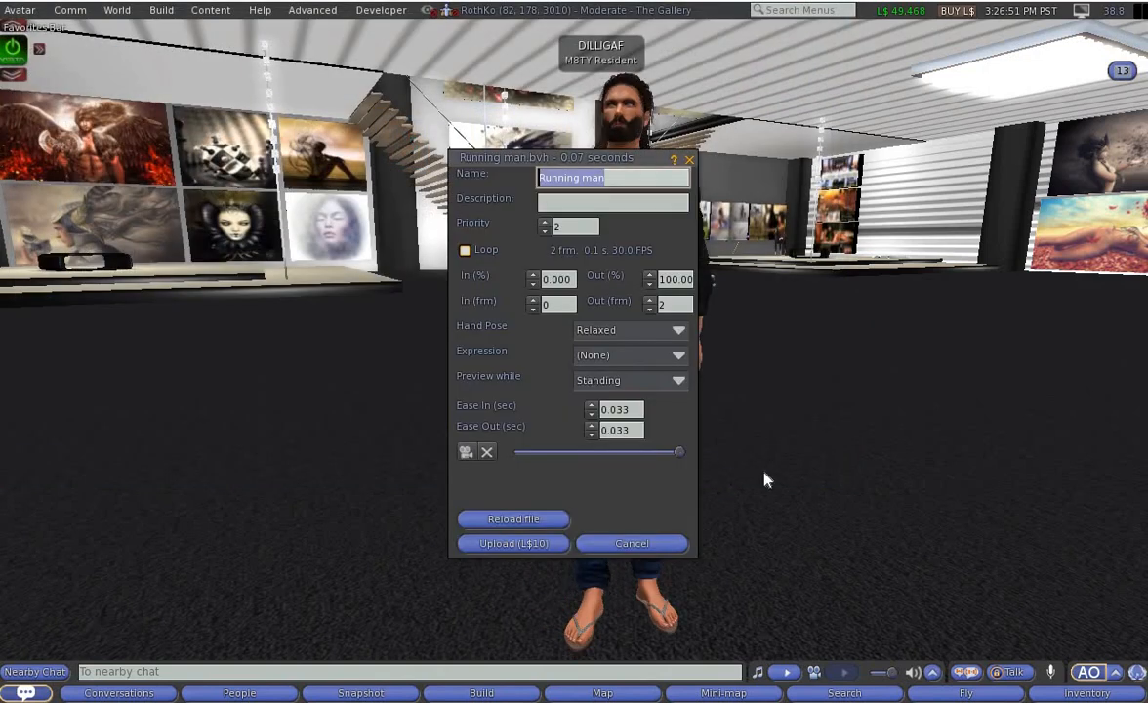
pyautogui.moveTo(577, 154); pyautogui.dragTo(297, 153)
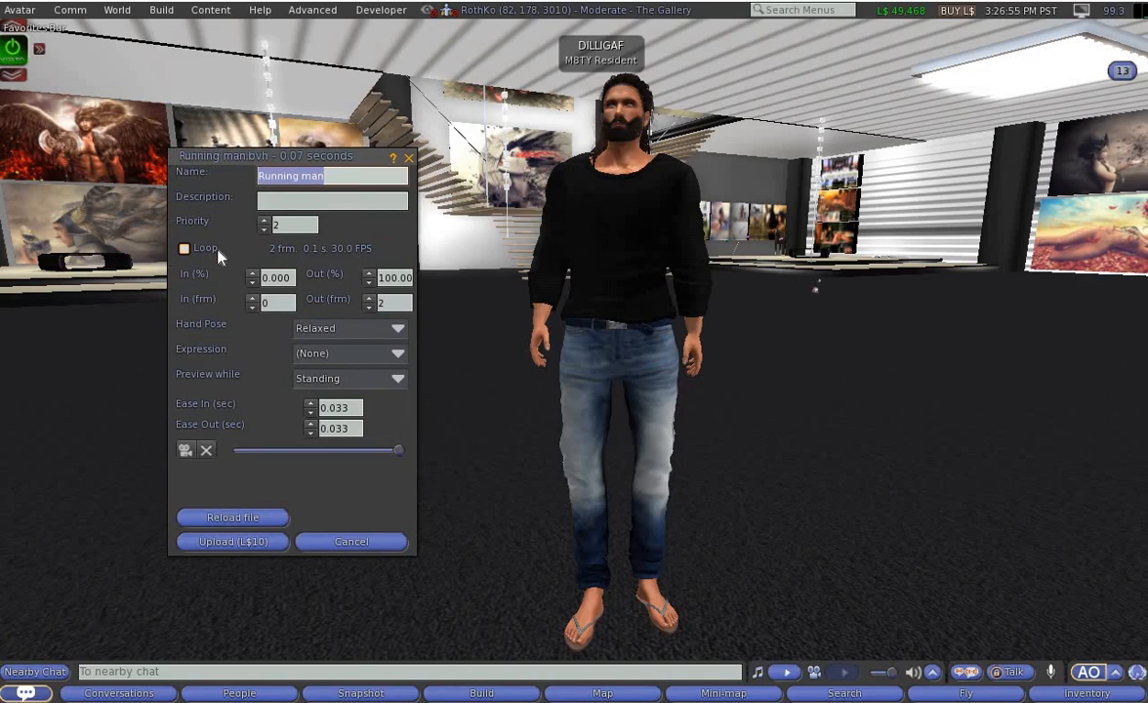
# - Enable looping, set the animation priority to 4 and play the preview on the avatar, viewing the pose from the side
pyautogui.click(182, 251)
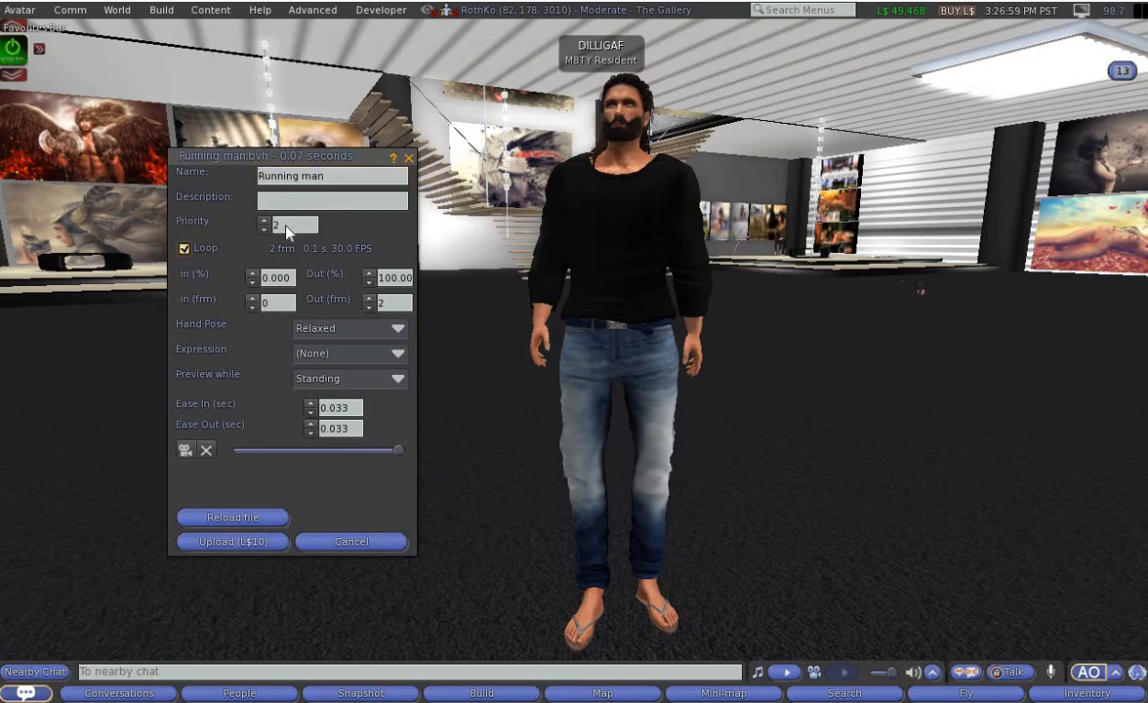
pyautogui.moveTo(286, 225); pyautogui.dragTo(256, 226)
pyautogui.click(185, 450)
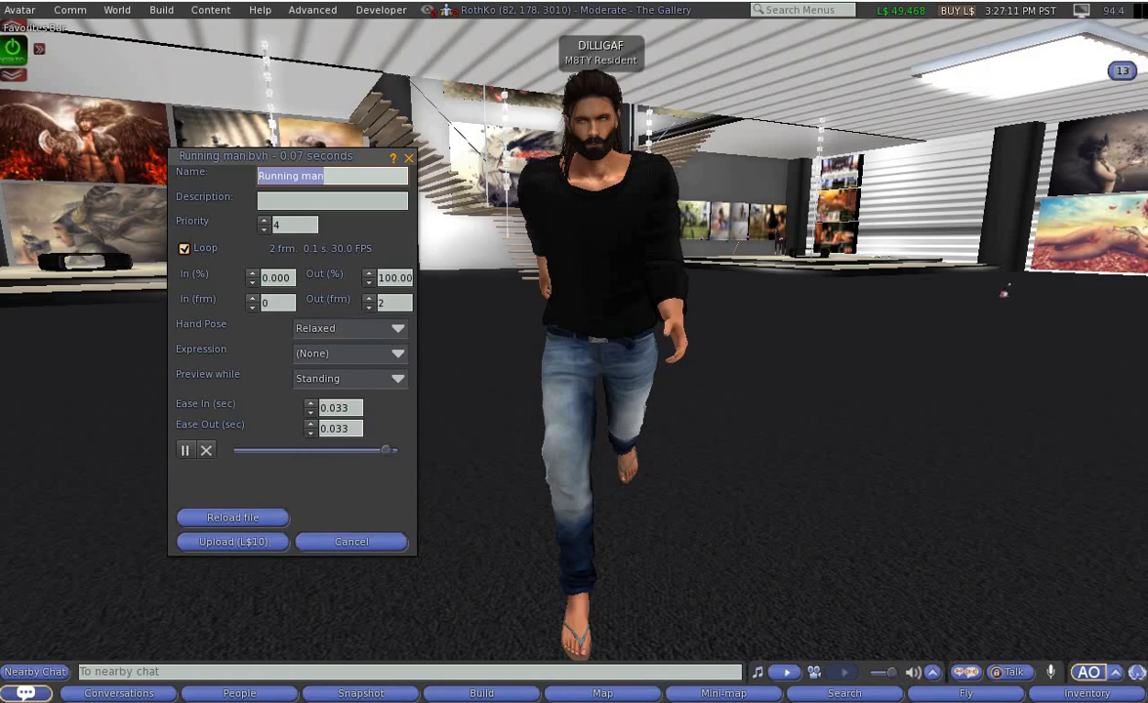
pyautogui.keyDown('alt'); pyautogui.moveTo(623, 359); pyautogui.dragTo(441, 361); pyautogui.keyUp('alt')
pyautogui.keyDown('ctrl'); pyautogui.keyDown('alt'); pyautogui.moveTo(573, 366); pyautogui.dragTo(574, 359); pyautogui.keyUp('alt'); pyautogui.keyUp('ctrl')
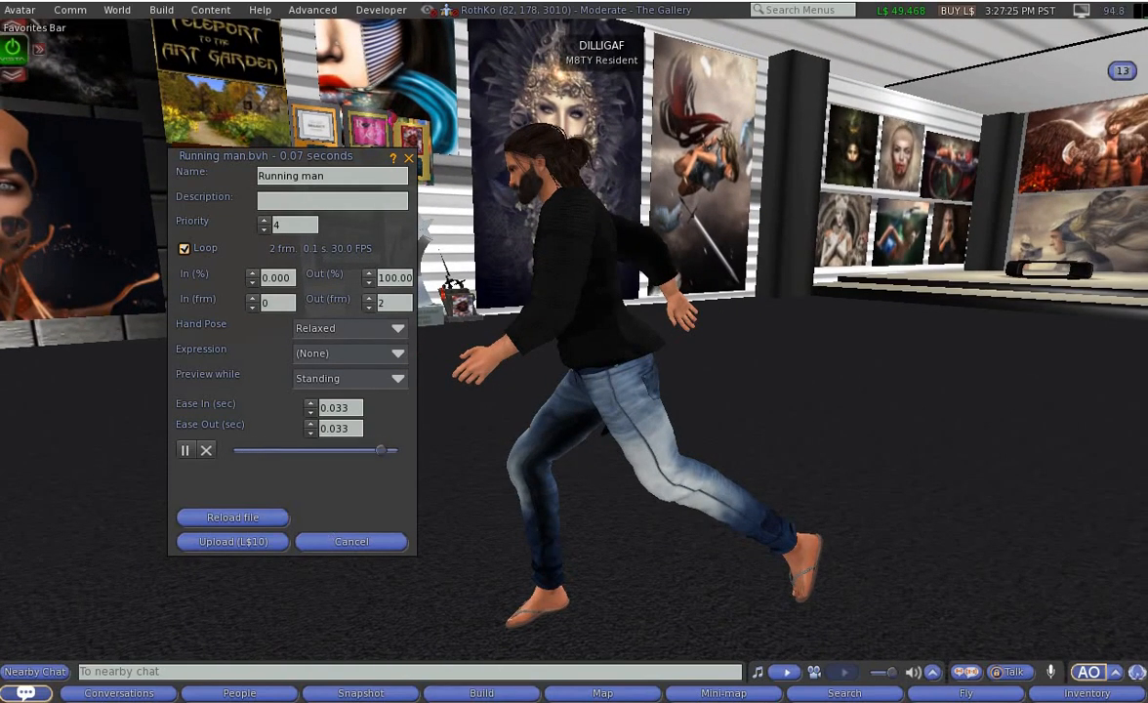
# - Switch to qavimator and set the head's X rotation to -13 and Y rotation to 46
pyautogui.click(309, 699)
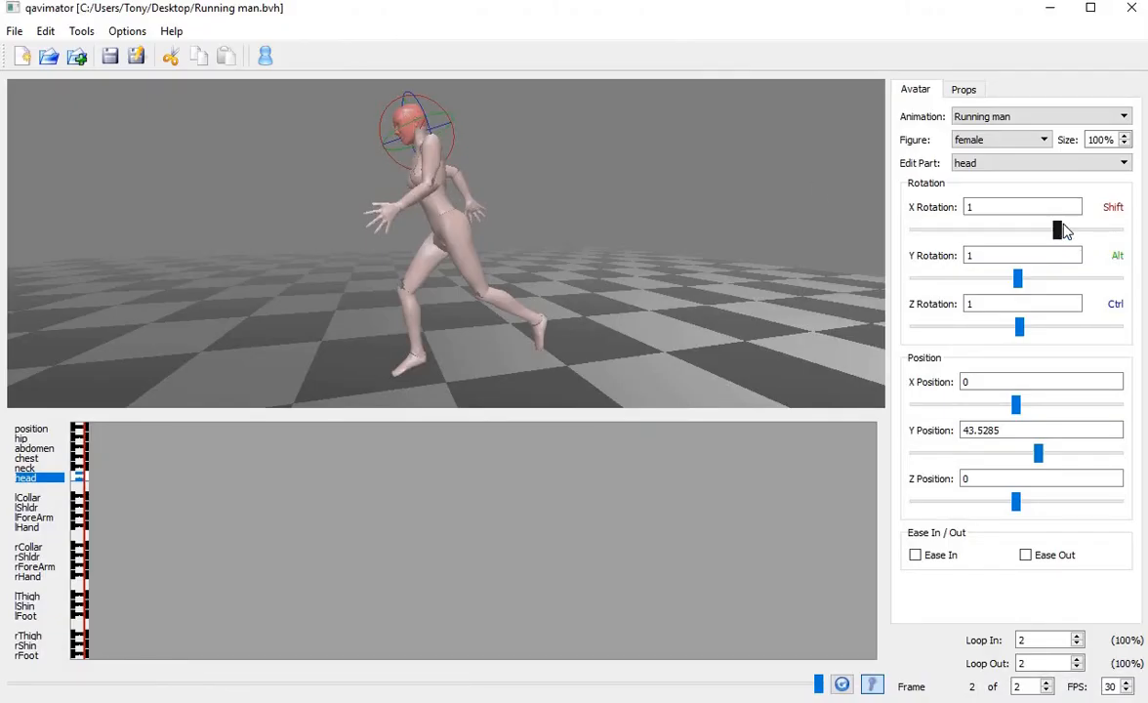
pyautogui.moveTo(1063, 229); pyautogui.dragTo(1035, 229)
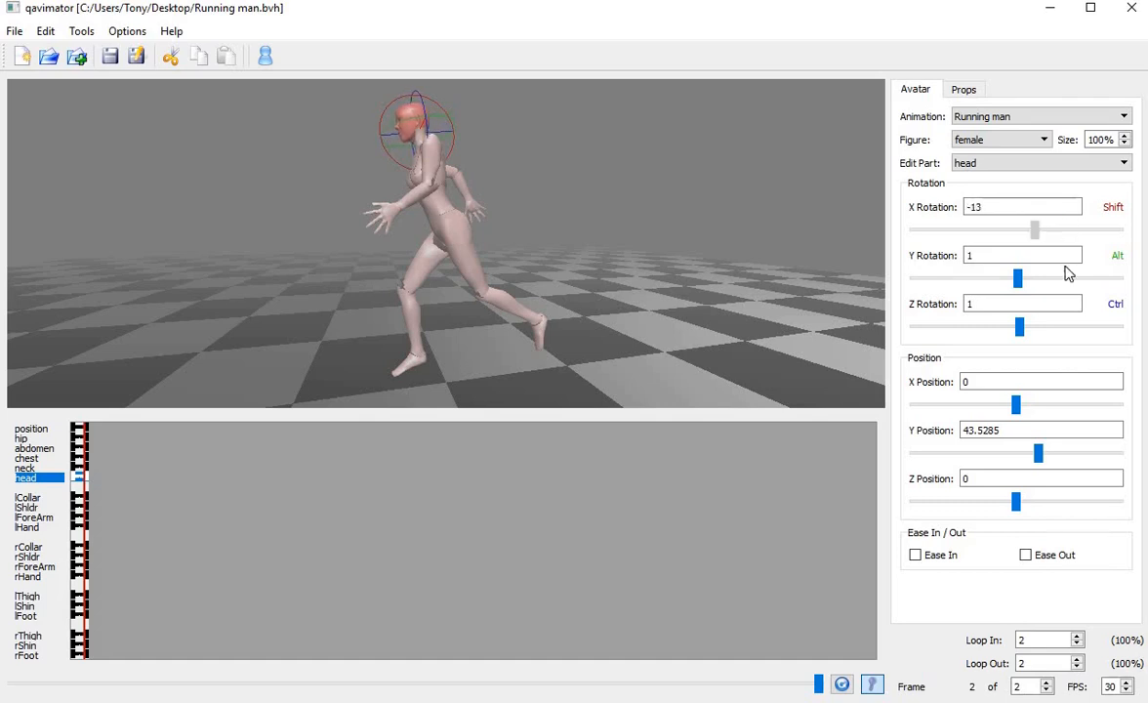
pyautogui.moveTo(1018, 281); pyautogui.dragTo(1052, 285)
pyautogui.moveTo(1072, 285); pyautogui.dragTo(1113, 285)
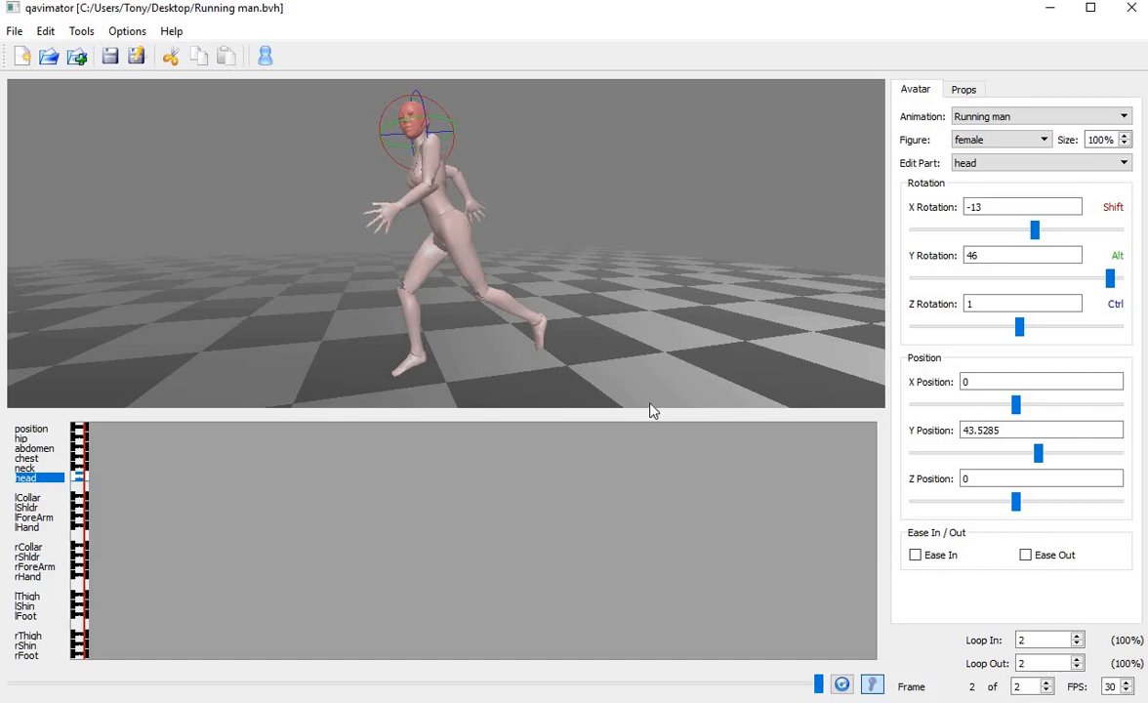
# - Set the neck's Y rotation to 40, and the head's Y rotation to 50 and Z rotation to -11
pyautogui.keyDown('alt'); pyautogui.moveTo(581, 274); pyautogui.dragTo(495, 183); pyautogui.keyUp('alt')
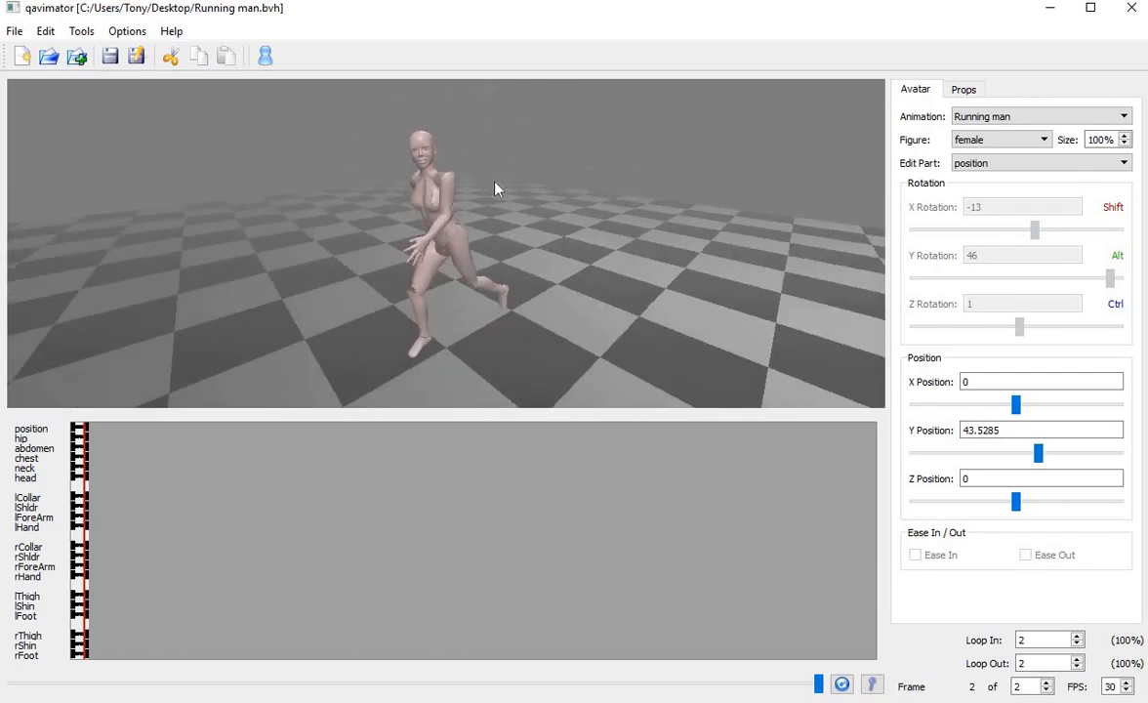
pyautogui.click(429, 177)
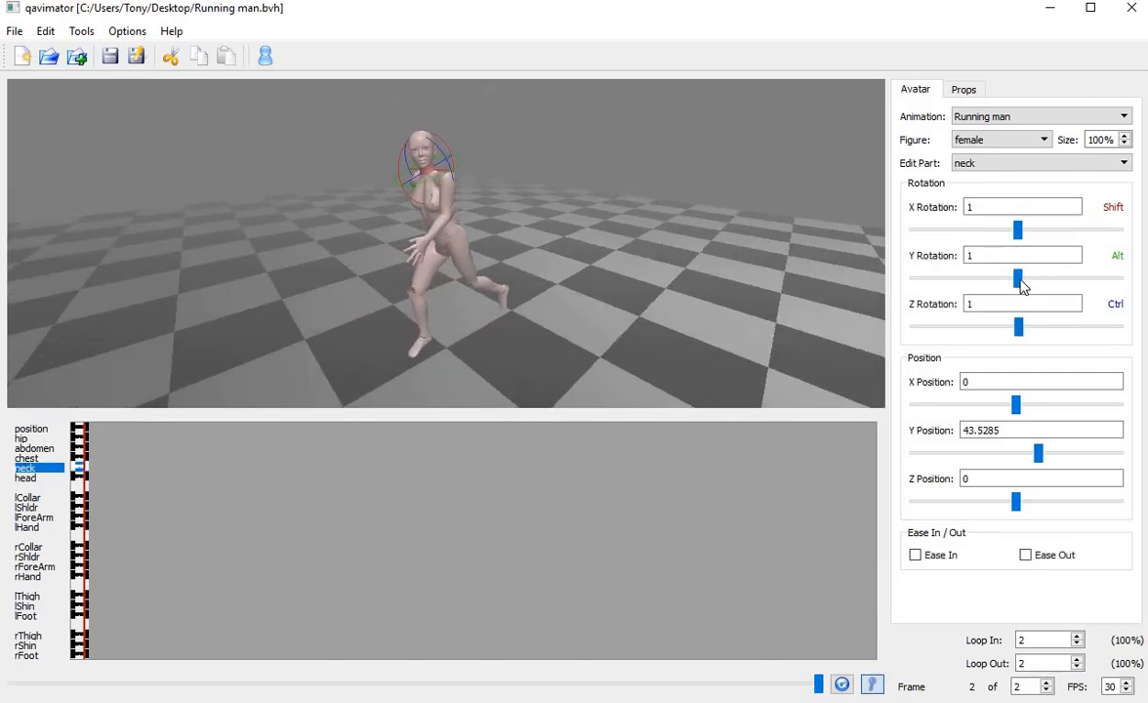
pyautogui.moveTo(1018, 281); pyautogui.dragTo(1083, 280)
pyautogui.click(420, 151)
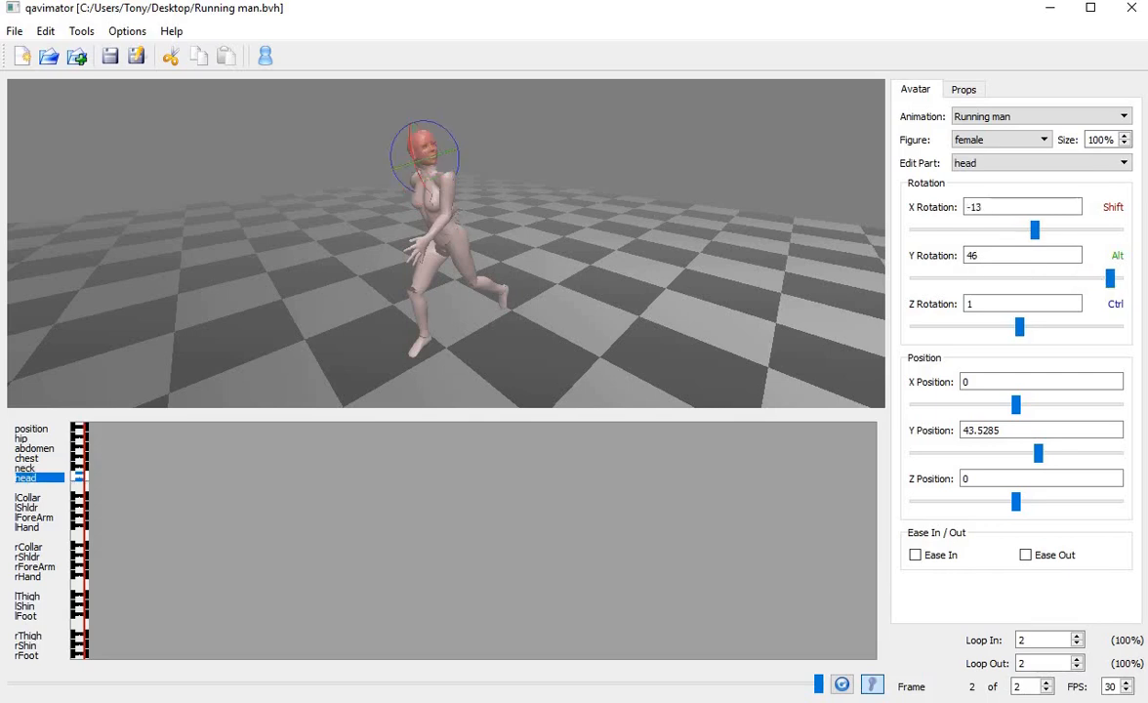
pyautogui.moveTo(1050, 337); pyautogui.dragTo(979, 324)
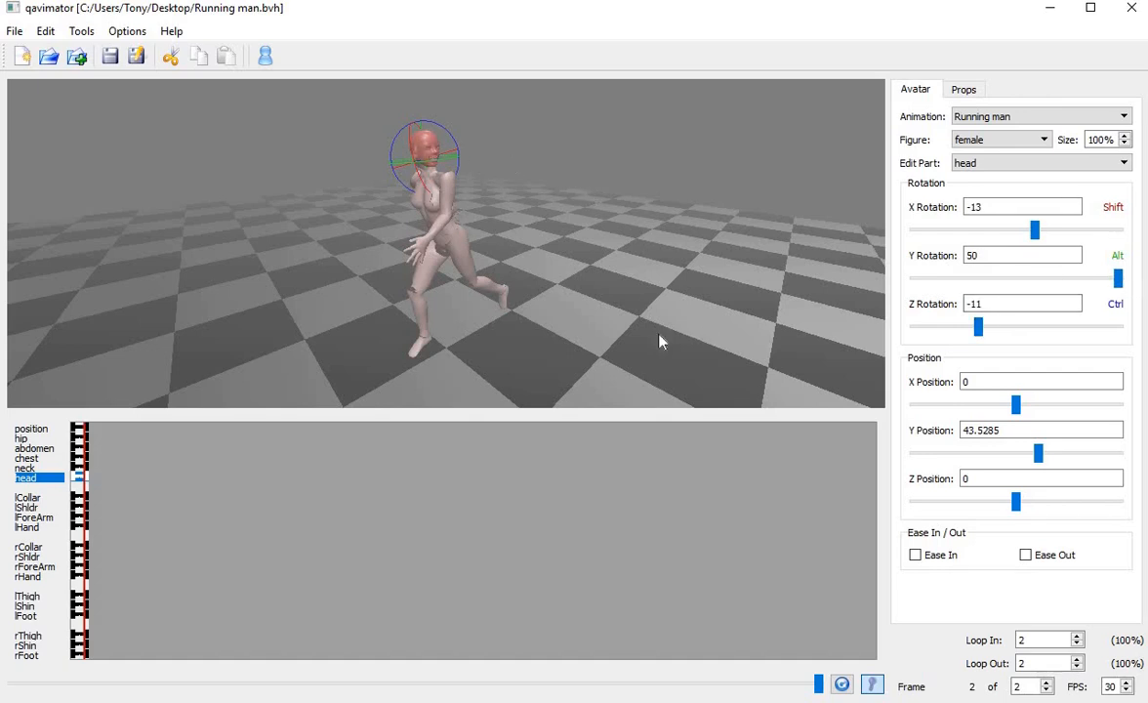
# - Save the animation over the existing Running man.bvh on the Desktop
pyautogui.click(17, 31)
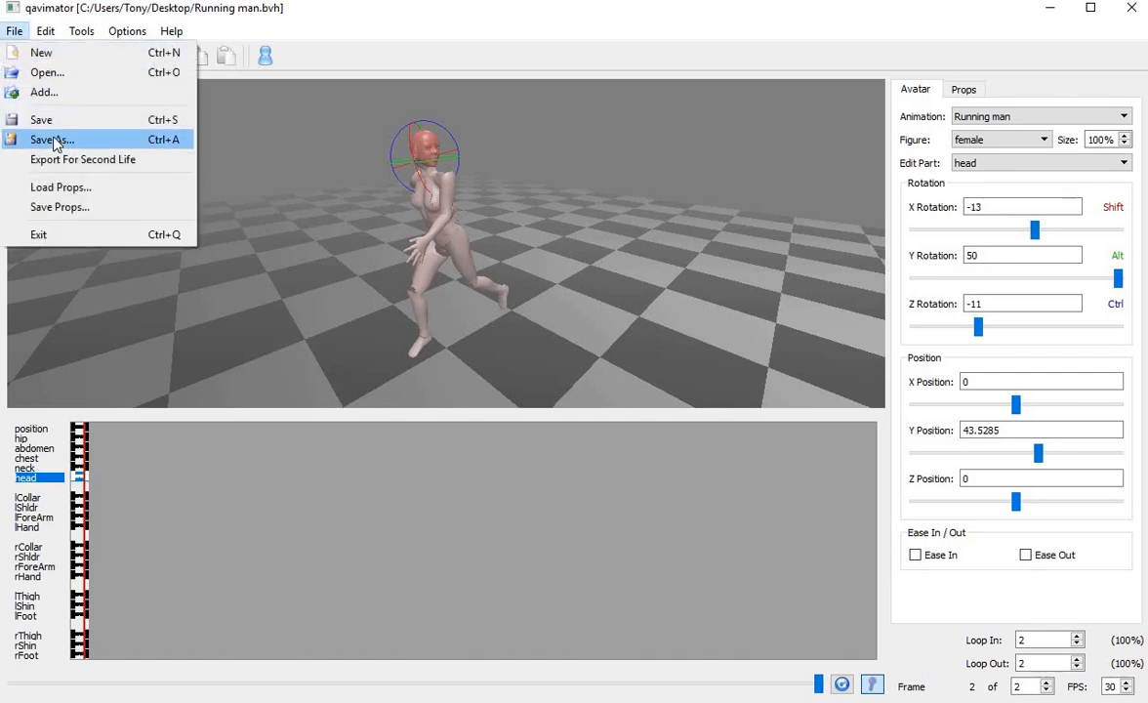
pyautogui.click(52, 140)
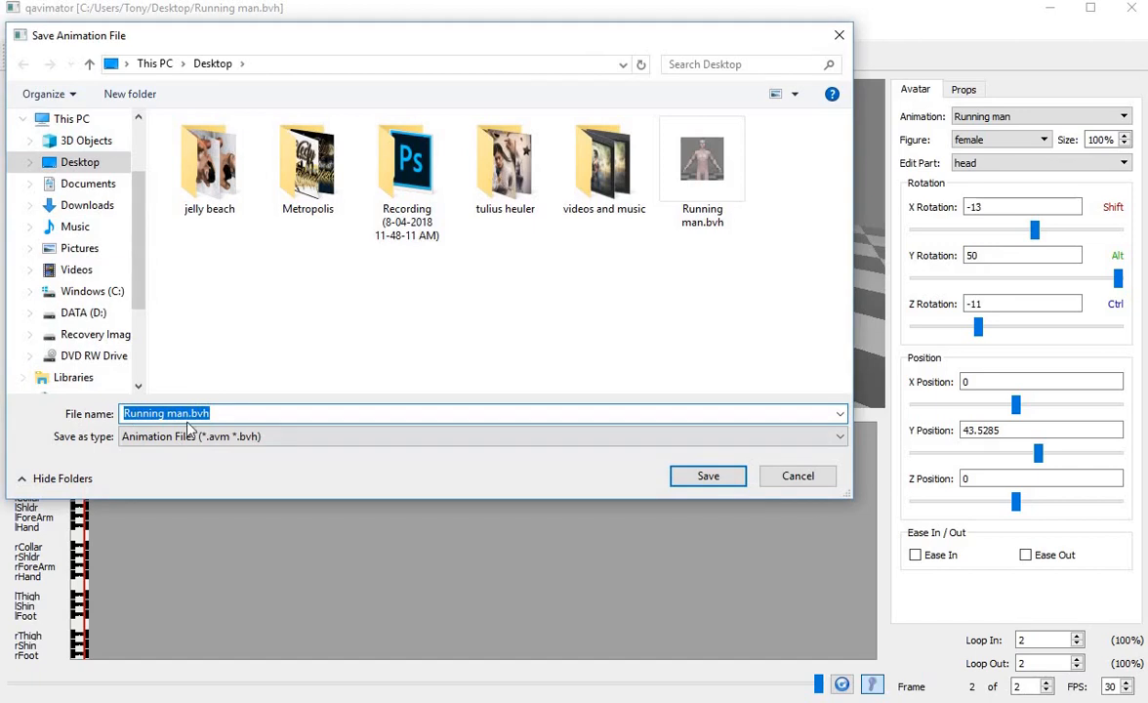
pyautogui.click(717, 482)
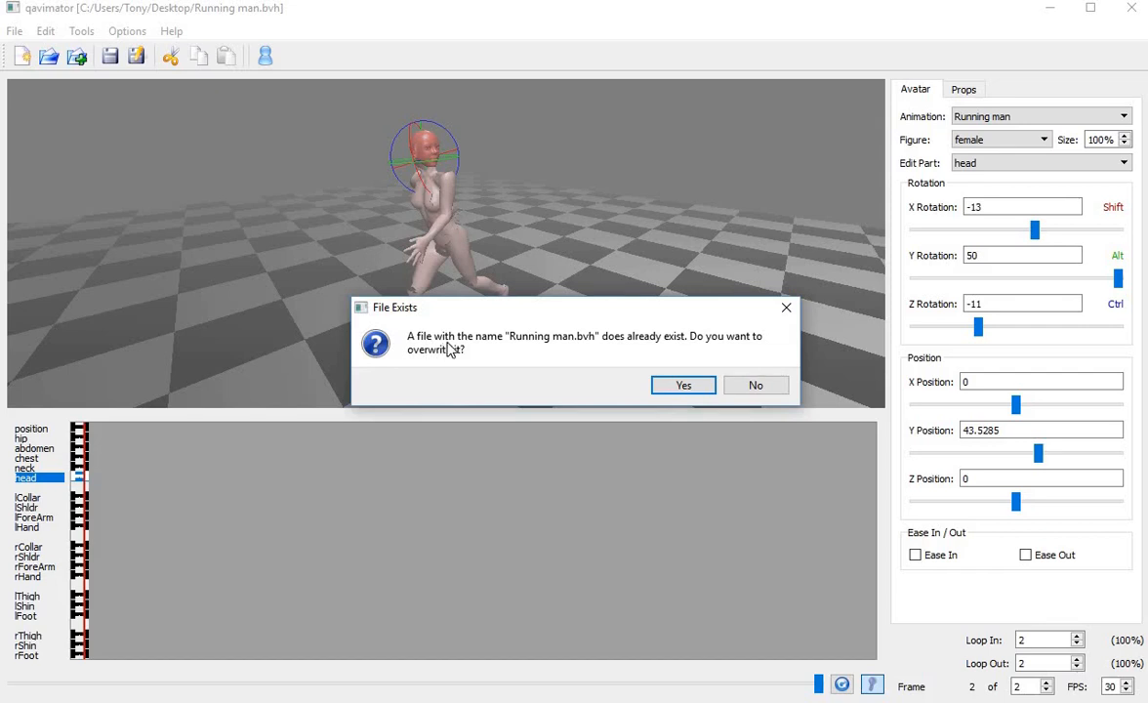
pyautogui.click(687, 388)
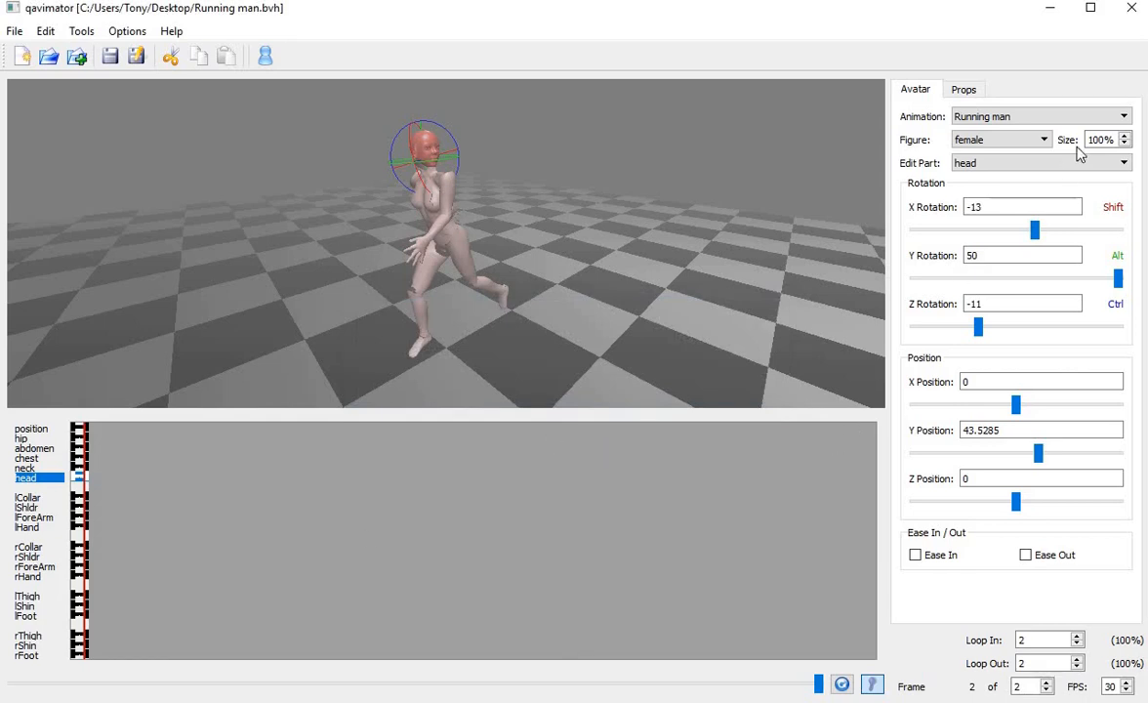
# - Return to the Second Life viewer, reload the animation file and replay the preview to examine the turned head
pyautogui.click(1049, 9)
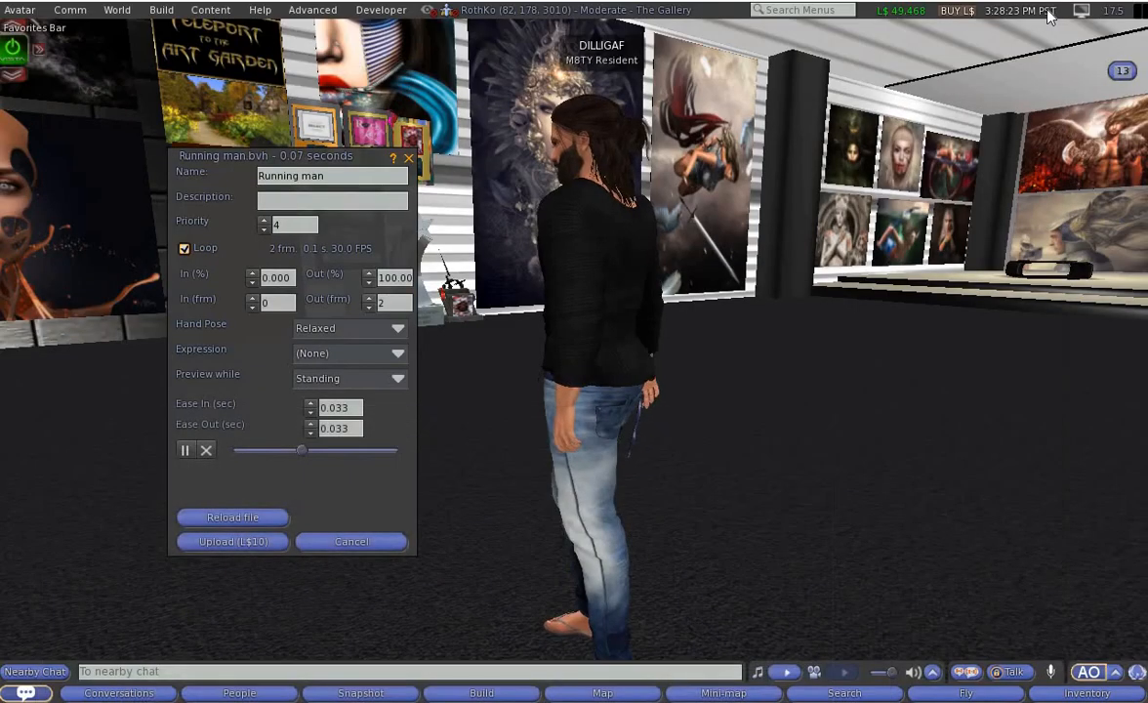
pyautogui.click(232, 517)
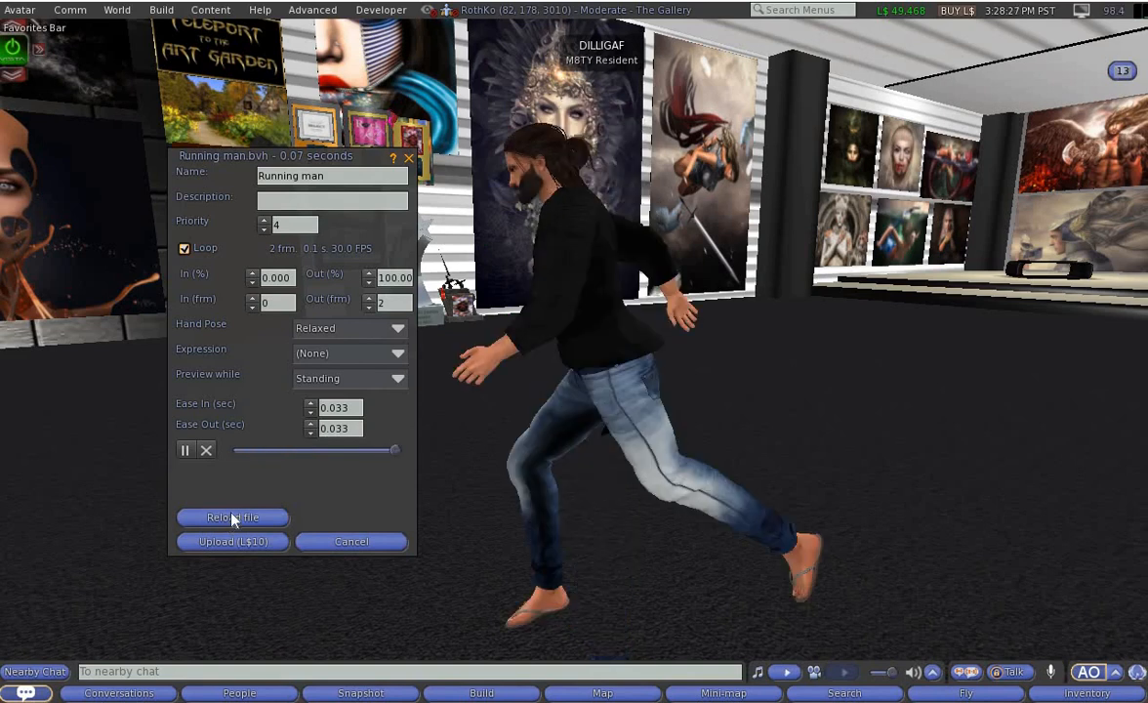
pyautogui.click(185, 450)
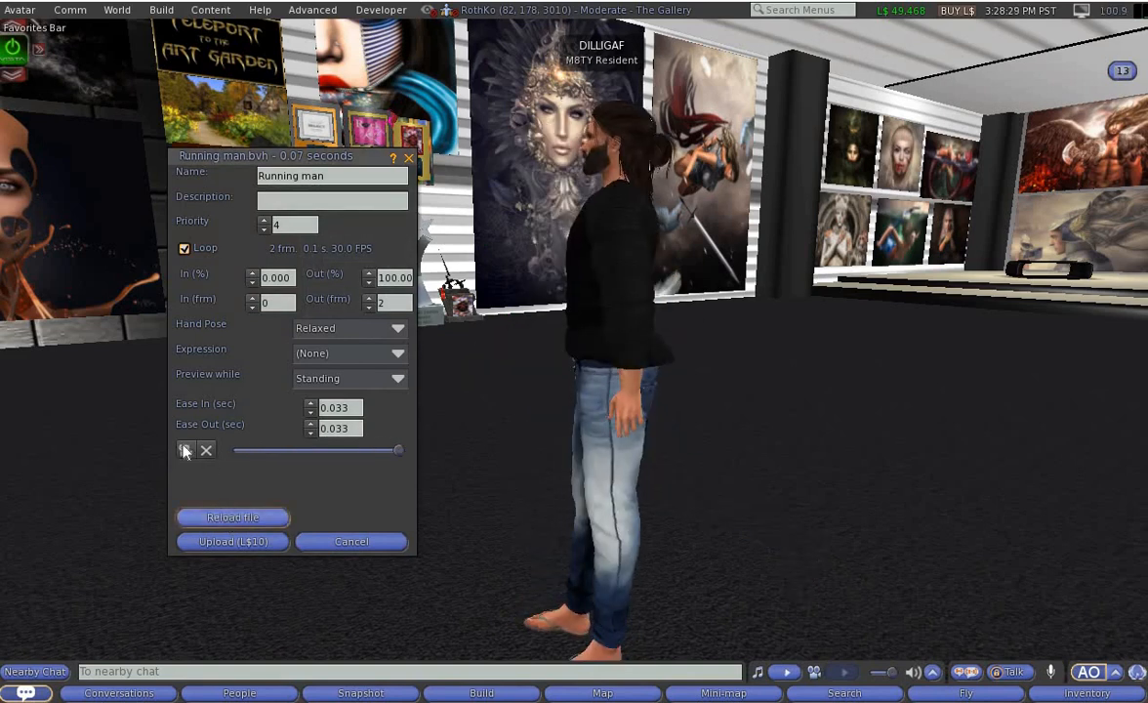
pyautogui.click(184, 450)
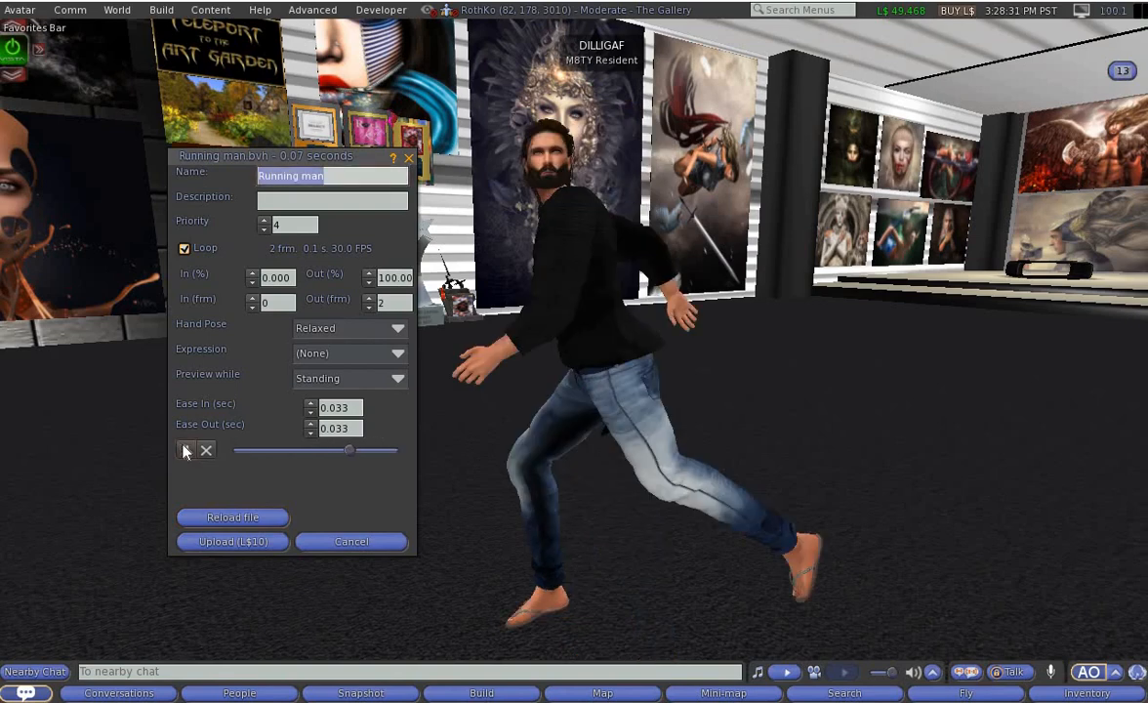
pyautogui.keyDown('ctrl'); pyautogui.keyDown('alt'); pyautogui.moveTo(576, 302); pyautogui.dragTo(600, 366); pyautogui.keyUp('alt'); pyautogui.keyUp('ctrl')
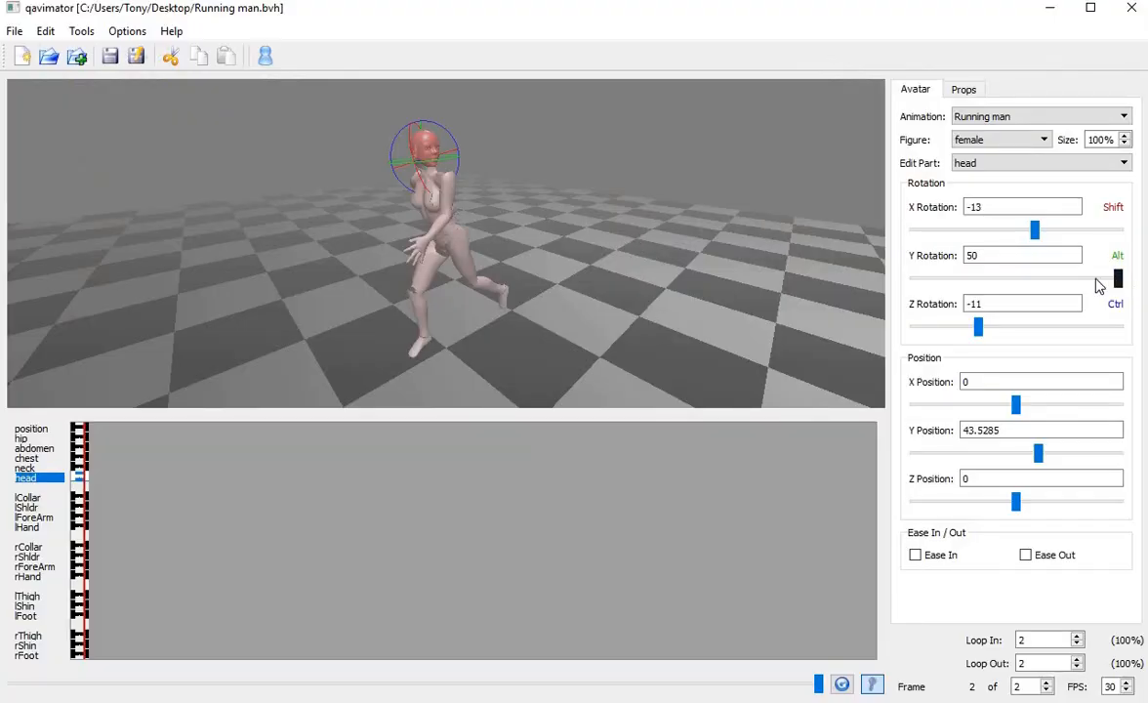
# - In qavimator, set the head's Y rotation to 4 and the neck's Y rotation to -2
pyautogui.moveTo(1098, 285); pyautogui.dragTo(1025, 285)
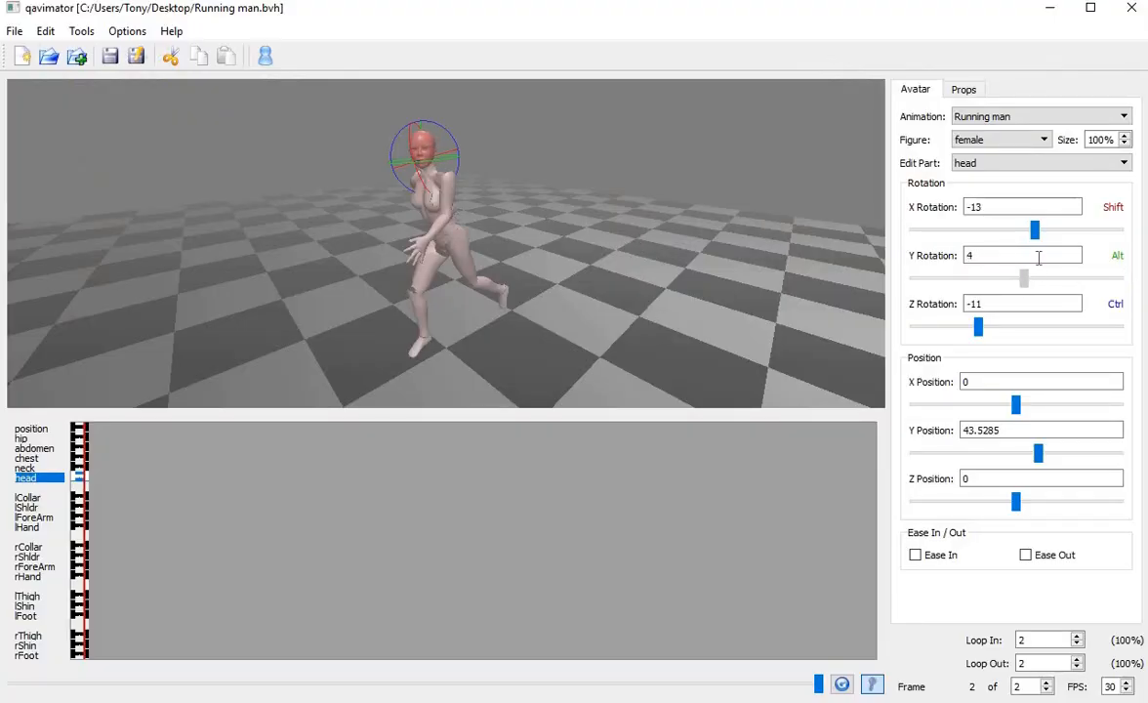
pyautogui.moveTo(517, 161); pyautogui.dragTo(428, 172)
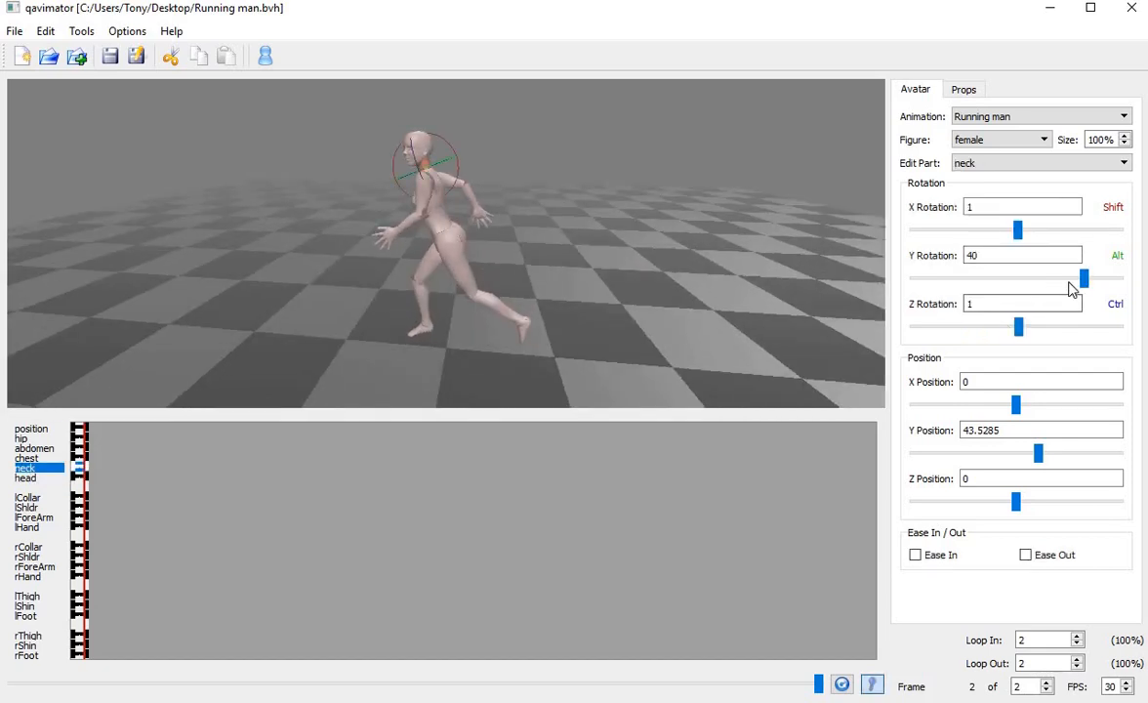
pyautogui.moveTo(1081, 278); pyautogui.dragTo(1016, 283)
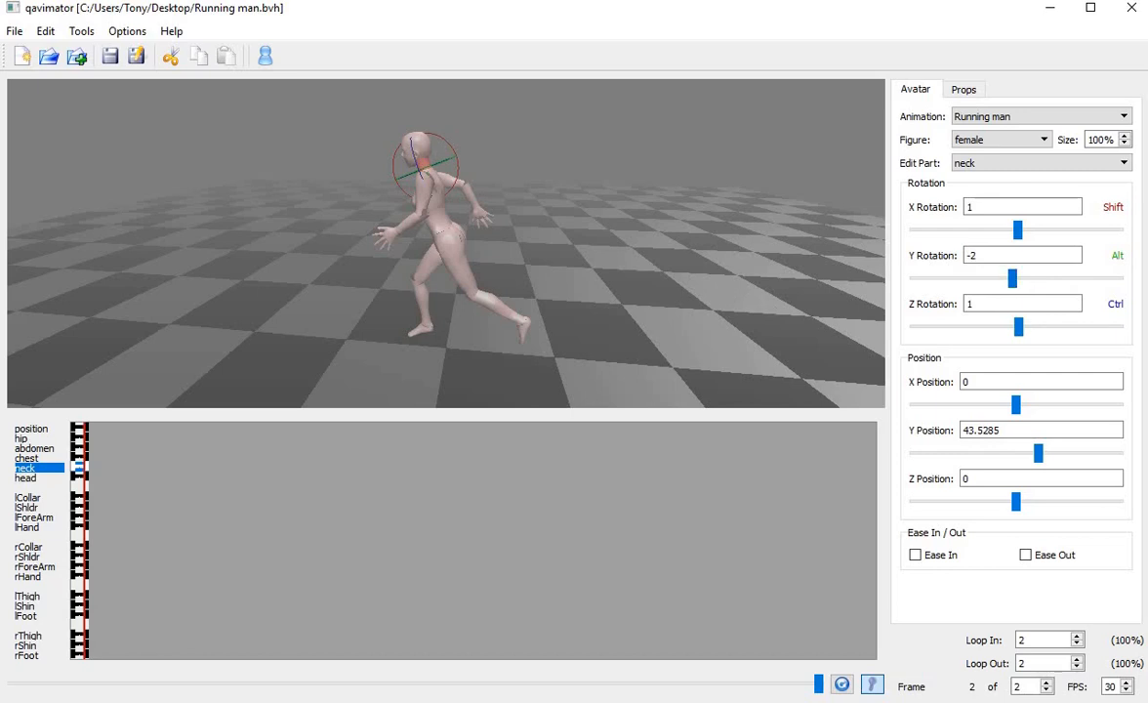
pyautogui.moveTo(547, 214); pyautogui.dragTo(578, 176)
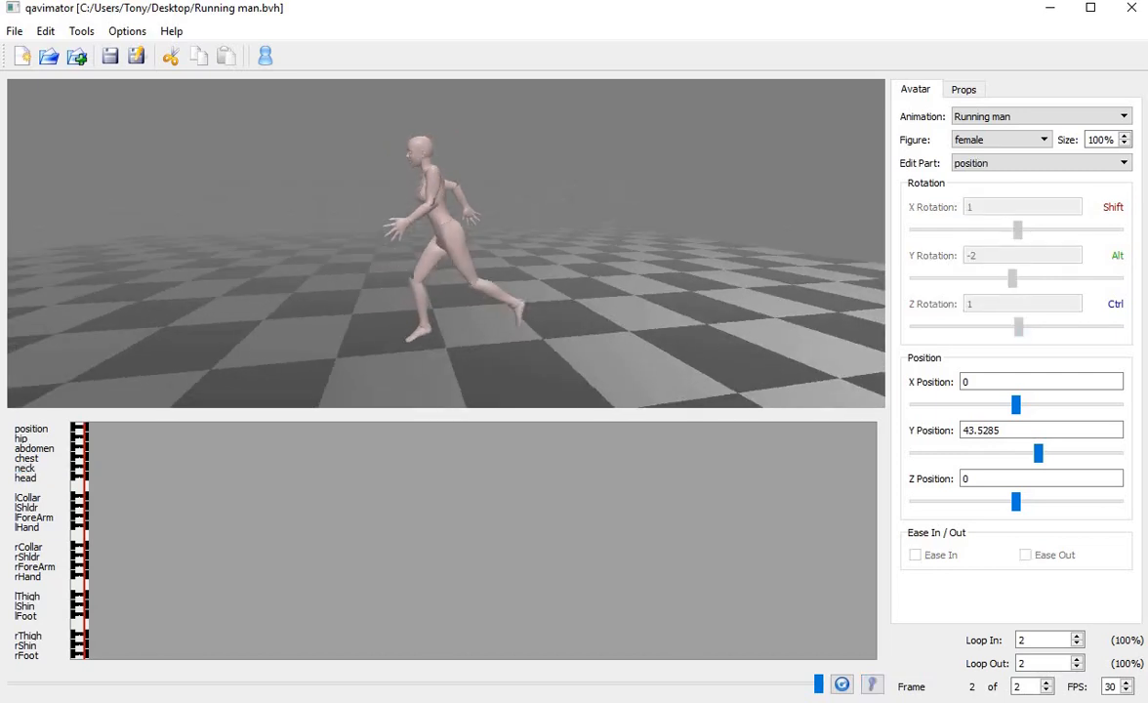
# - Save the forward-facing version of the pose over Running man.bvh on the Desktop
pyautogui.click(16, 32)
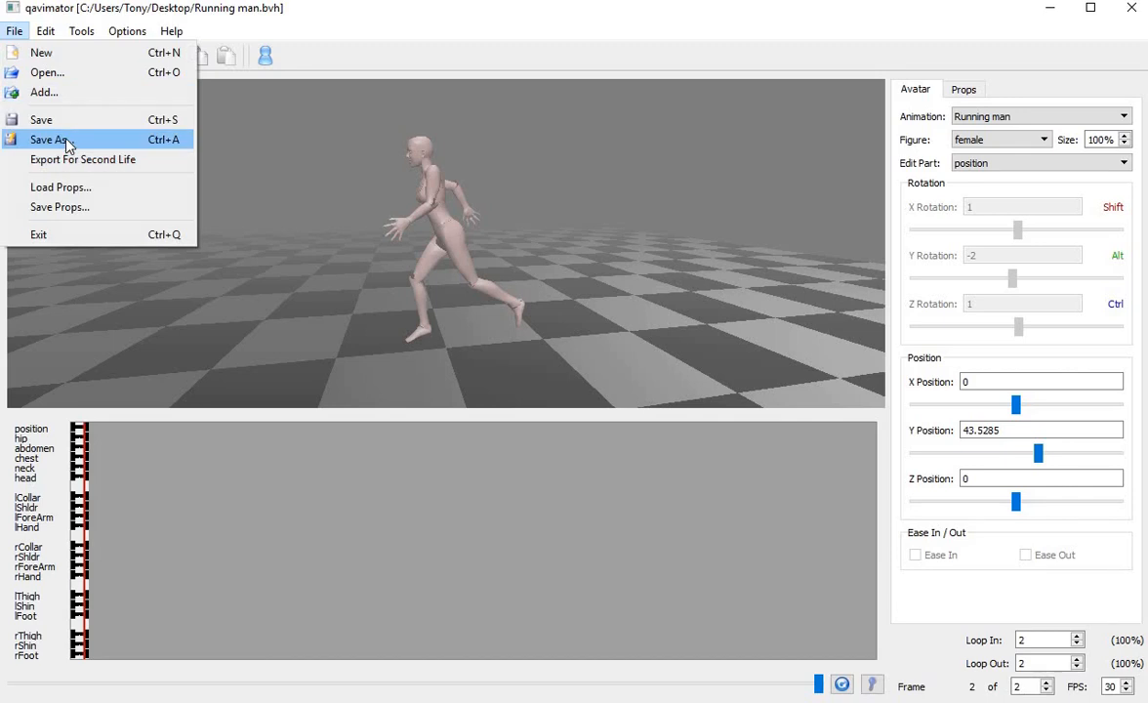
pyautogui.click(64, 138)
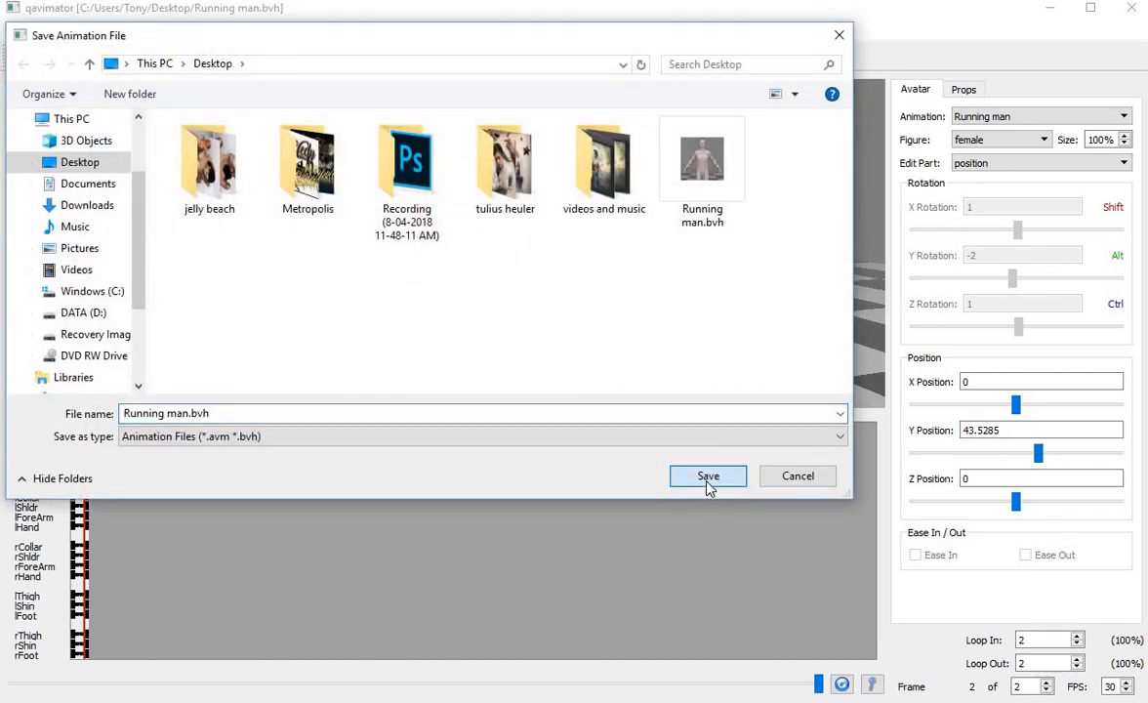
pyautogui.click(708, 480)
pyautogui.click(683, 384)
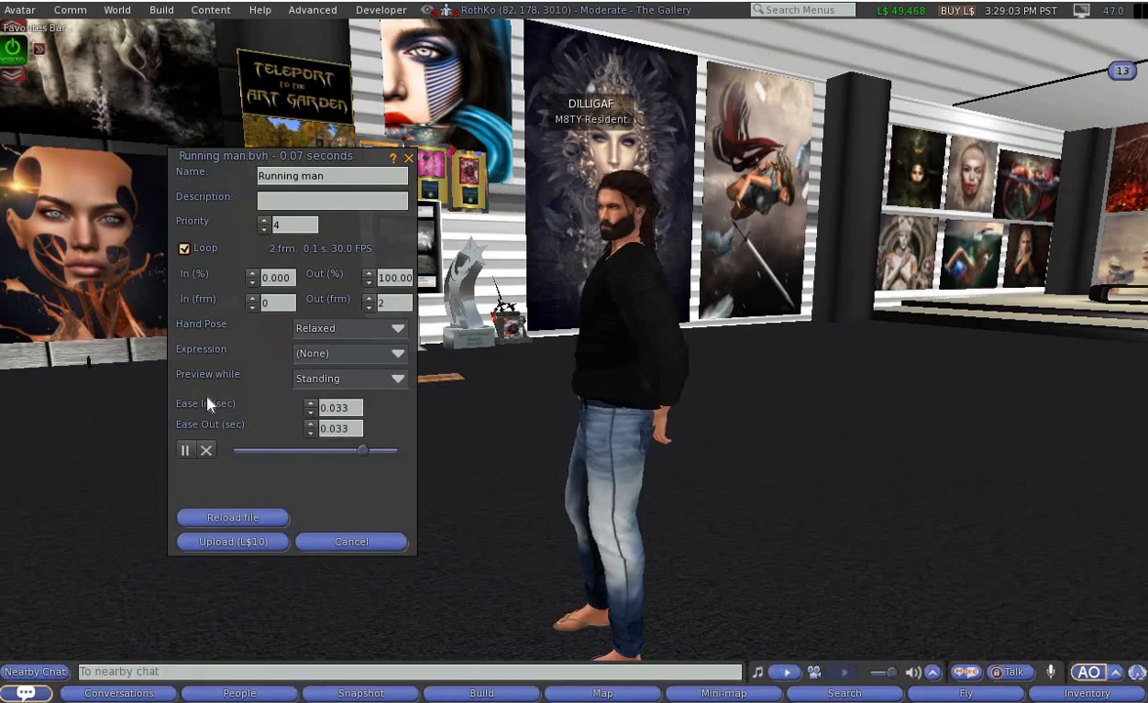
# - In the Second Life viewer, reload the file, play its preview and turn off the avatar's animation overrider HUD
pyautogui.click(223, 519)
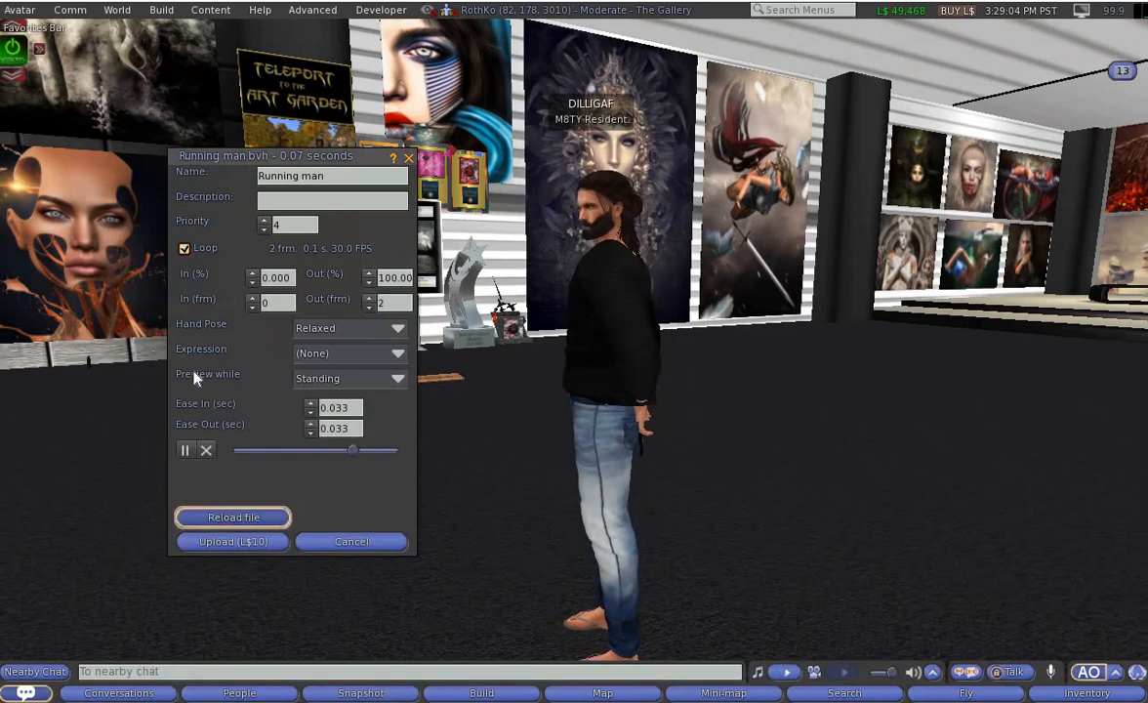
pyautogui.click(184, 451)
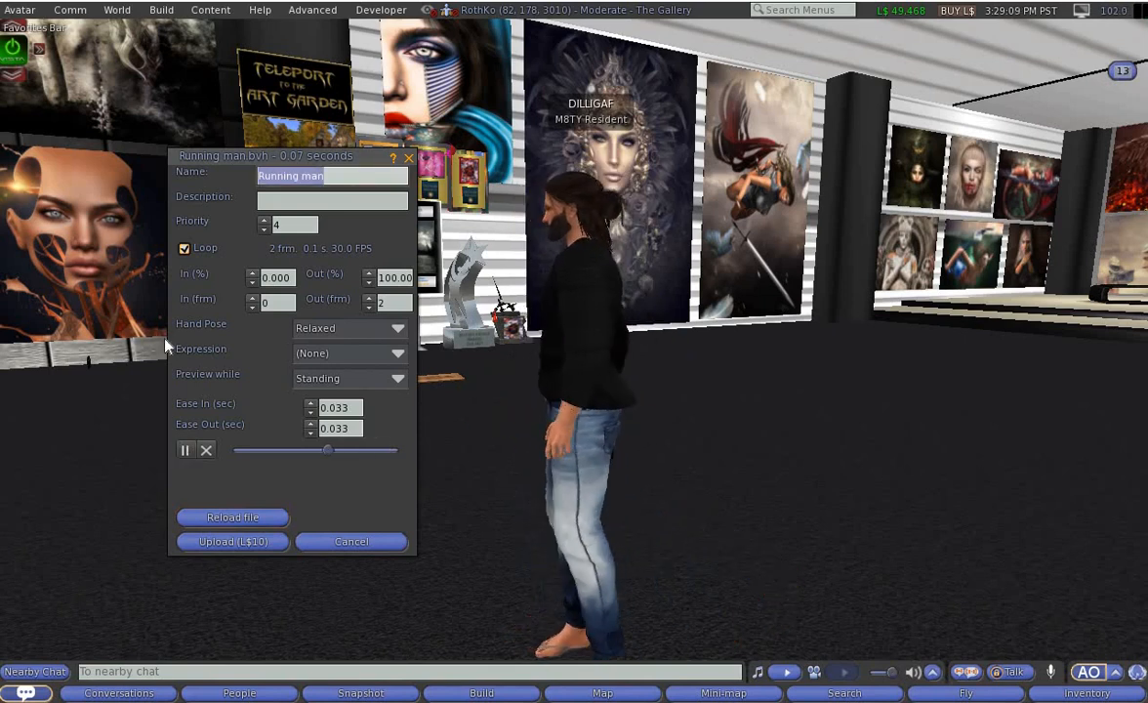
pyautogui.click(13, 51)
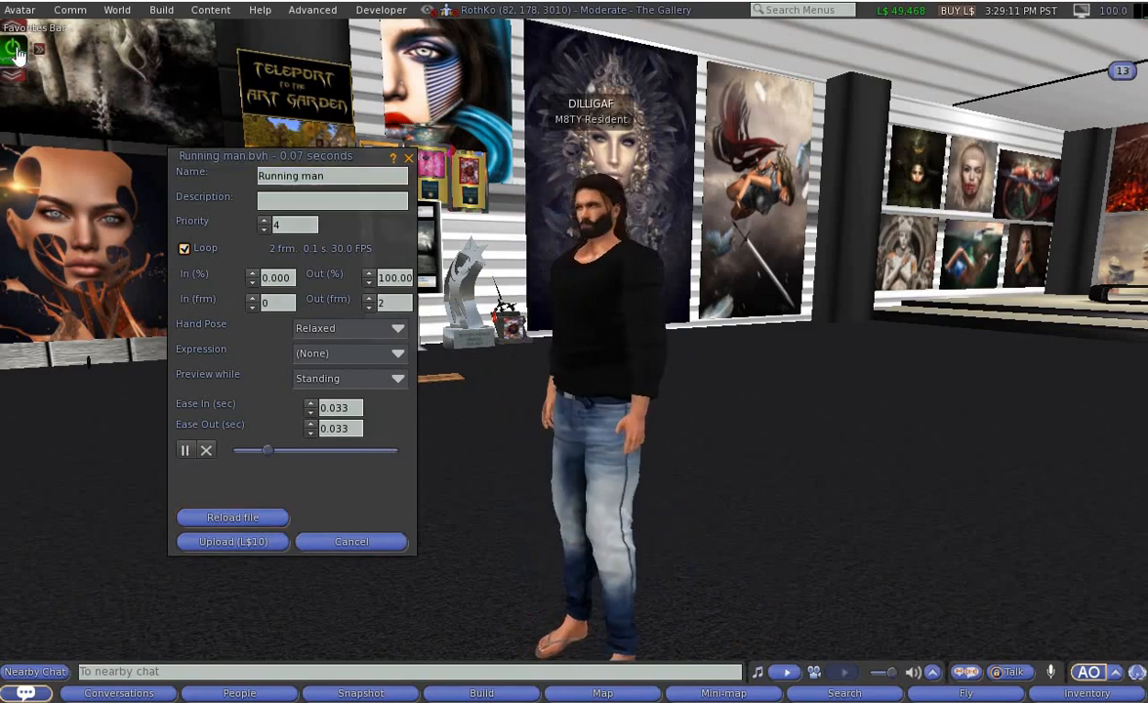
pyautogui.keyDown('alt'); pyautogui.moveTo(581, 482); pyautogui.dragTo(581, 483); pyautogui.keyUp('alt')
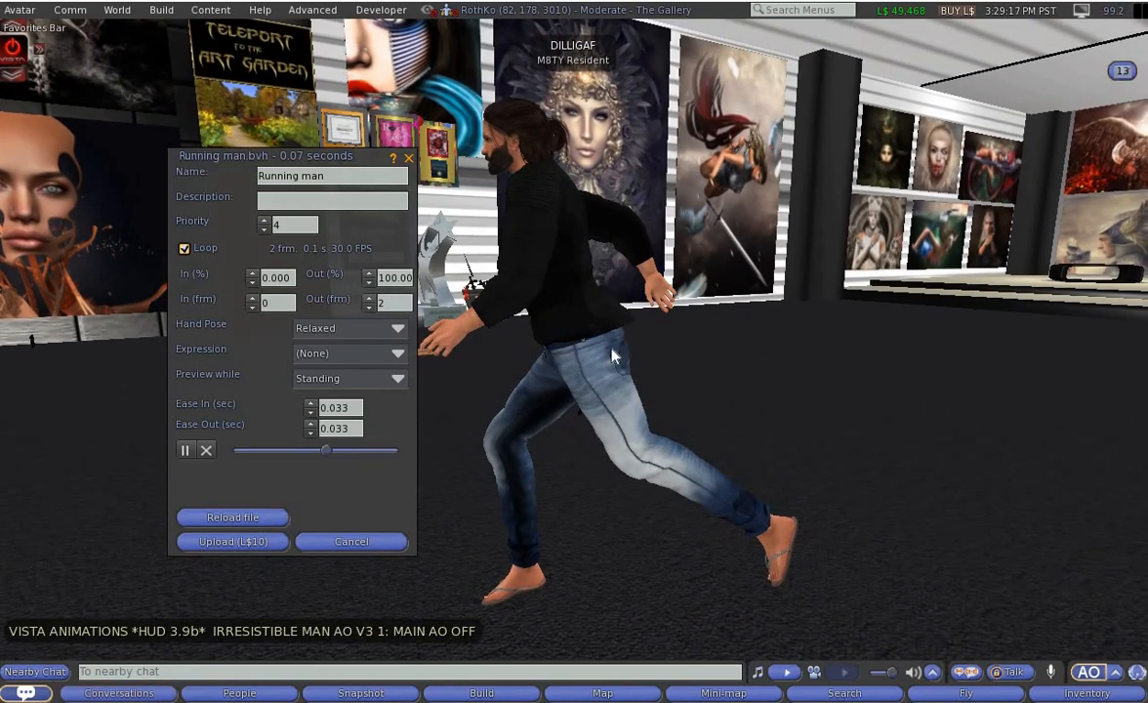
# - Upload the Running man animation for L$10 and dismiss the payment notice
pyautogui.click(224, 542)
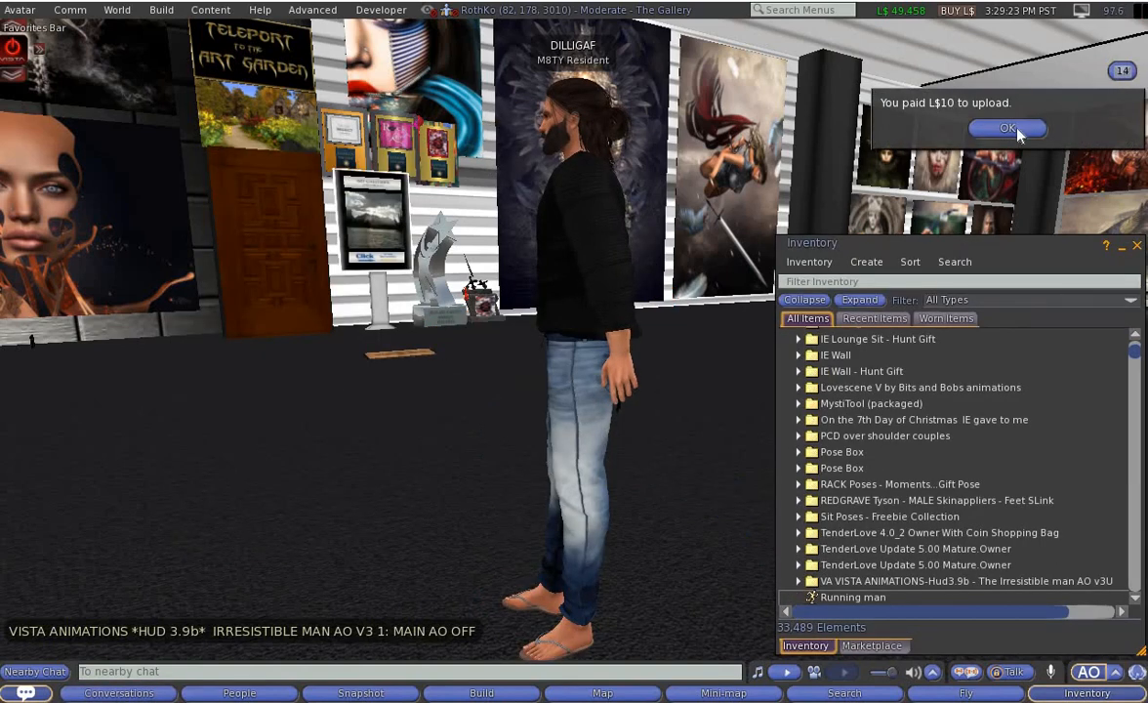
pyautogui.click(1009, 128)
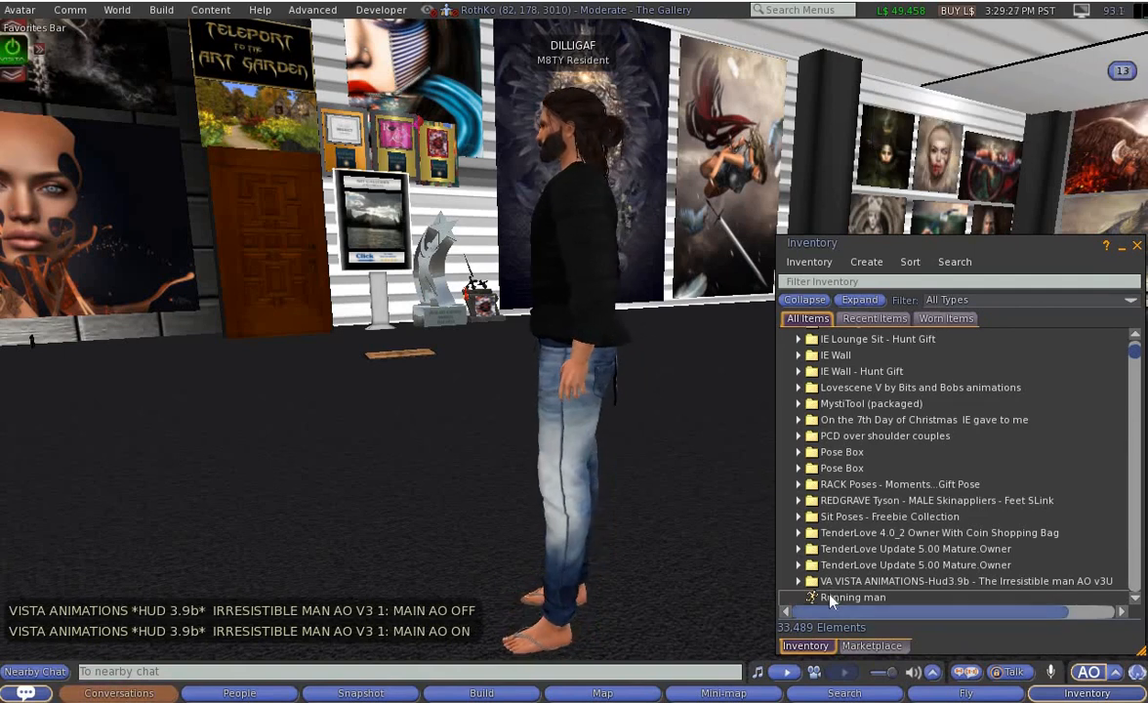
# - Open Running man from the inventory, play it inworld and move its animation window fully into view
pyautogui.click(828, 598)
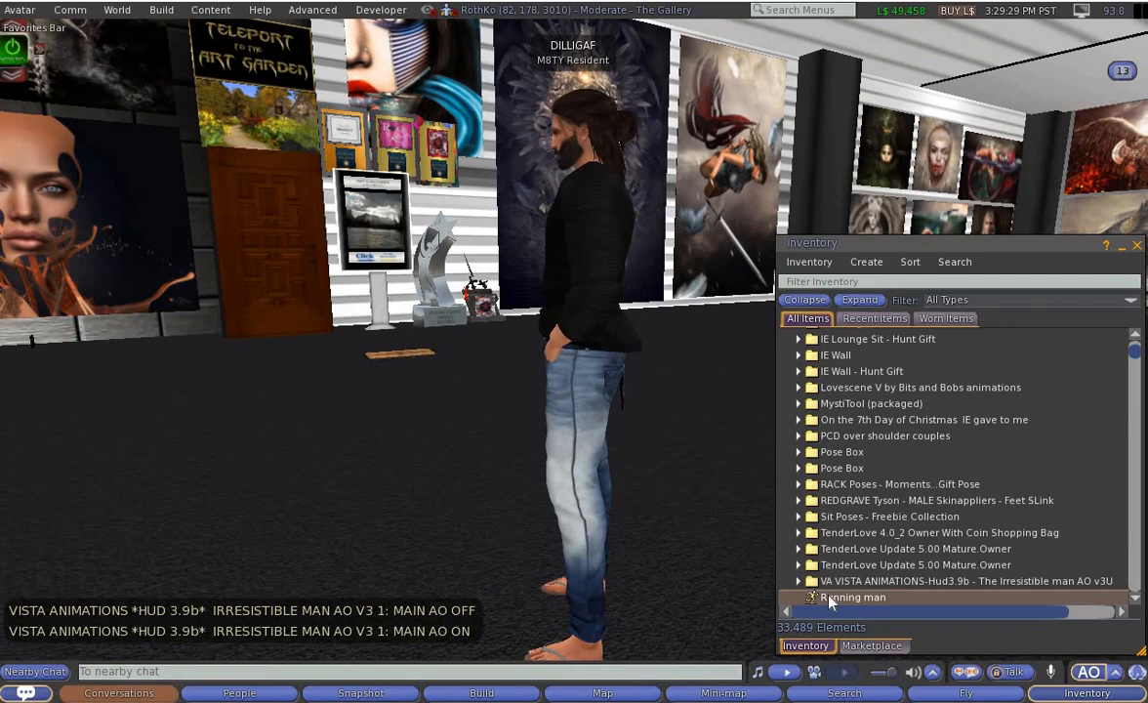
pyautogui.doubleClick(828, 598)
pyautogui.click(51, 244)
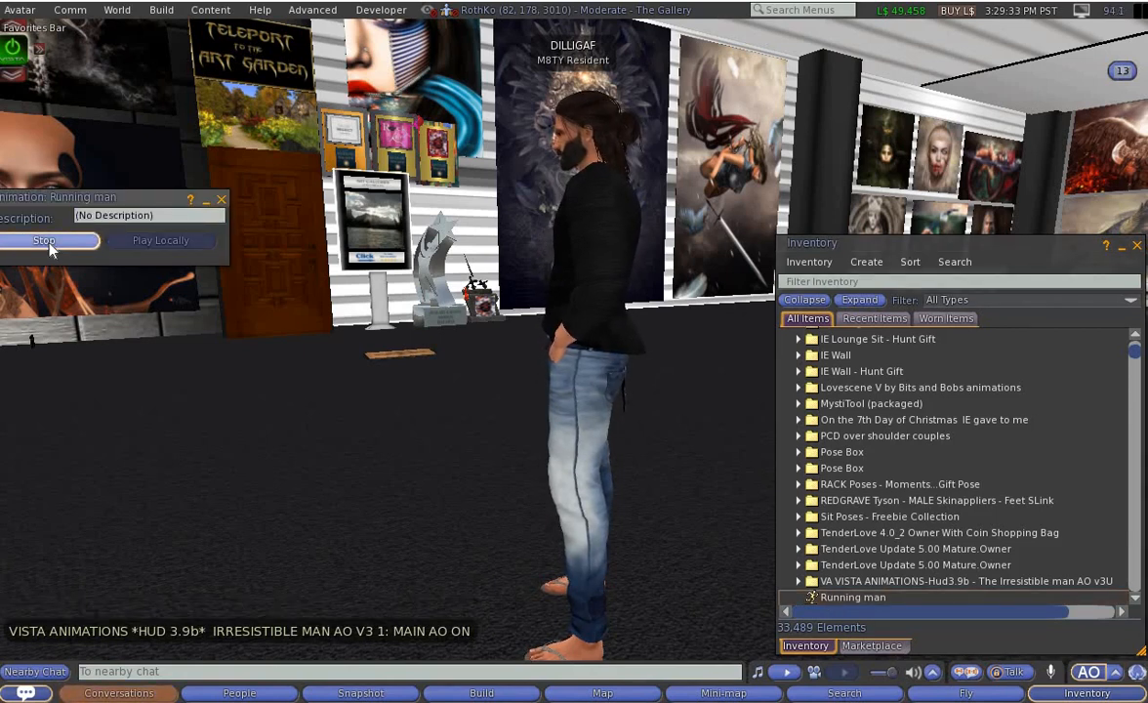
pyautogui.moveTo(73, 198); pyautogui.dragTo(180, 181)
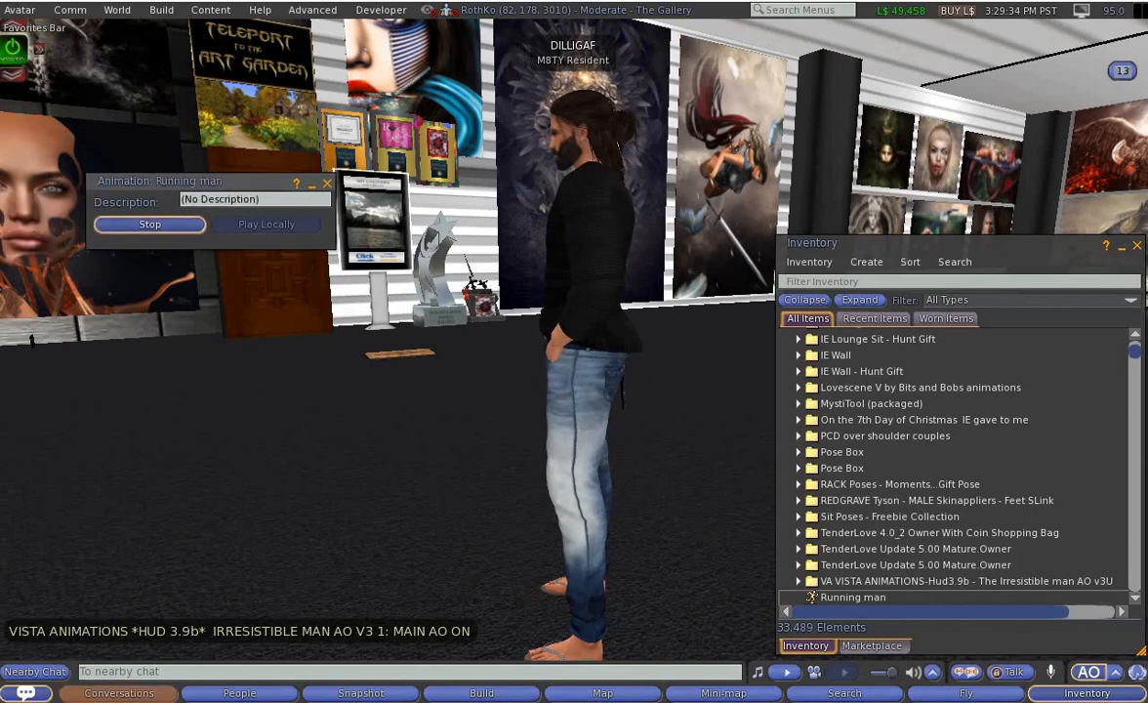
# - Turn off the animation overrider HUD, then stop and replay Running man inworld, viewing the posed avatar from around it
pyautogui.click(11, 52)
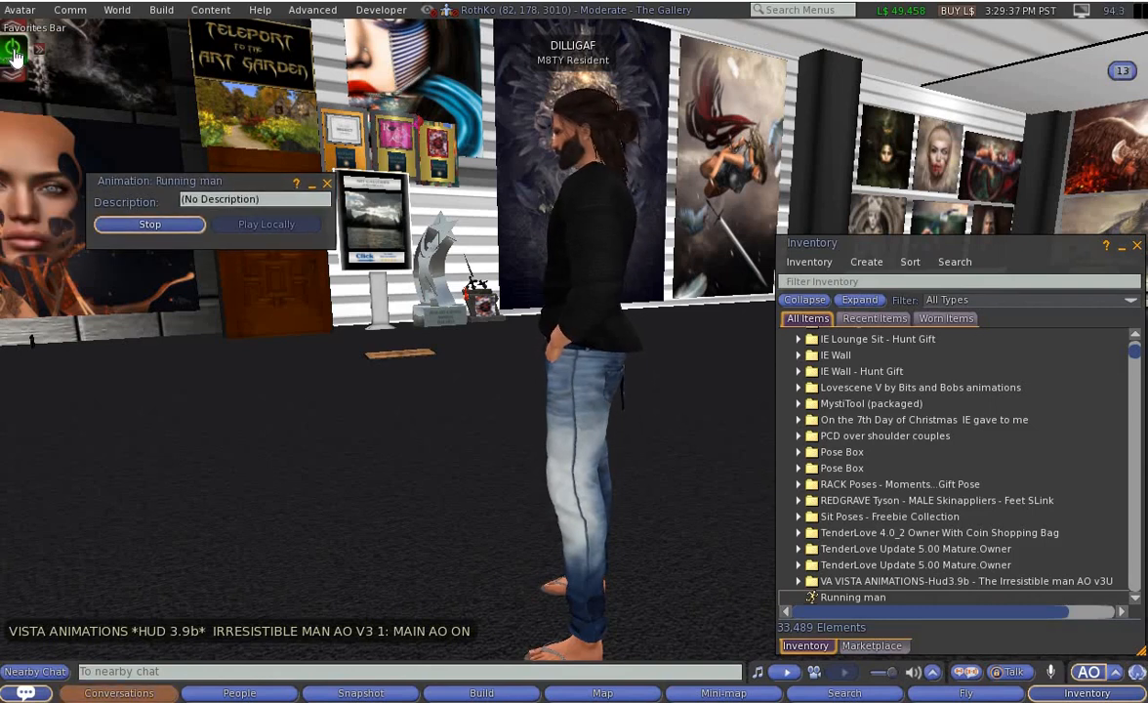
pyautogui.click(14, 55)
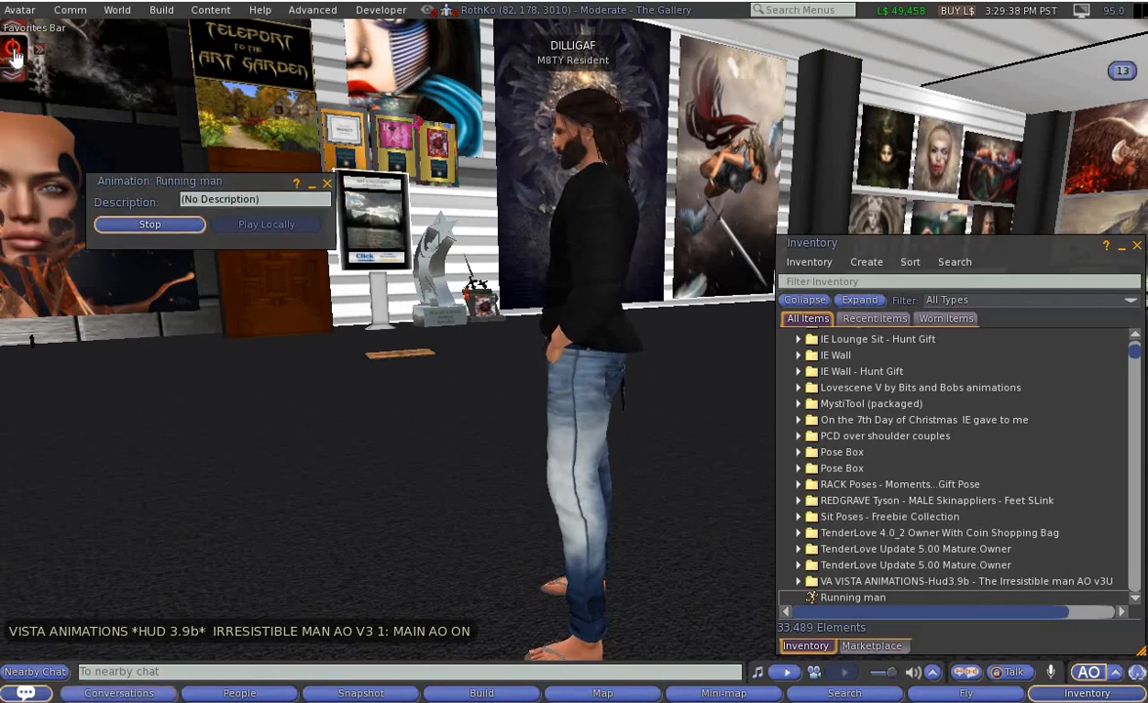
pyautogui.click(168, 224)
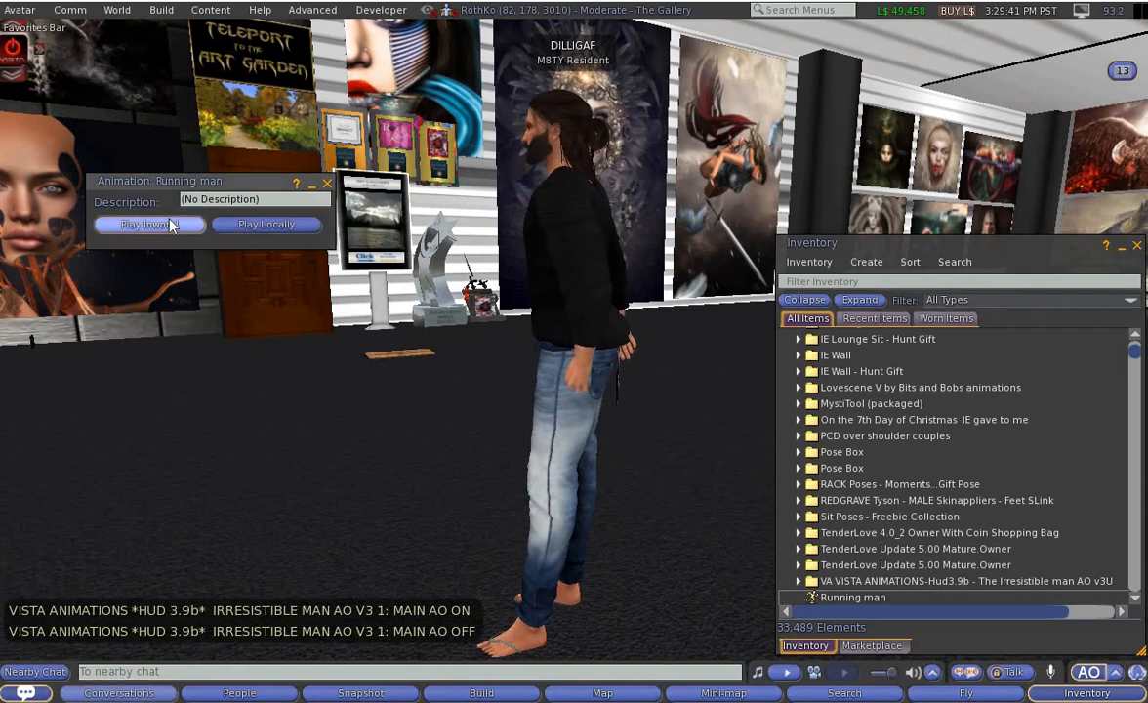
pyautogui.click(147, 225)
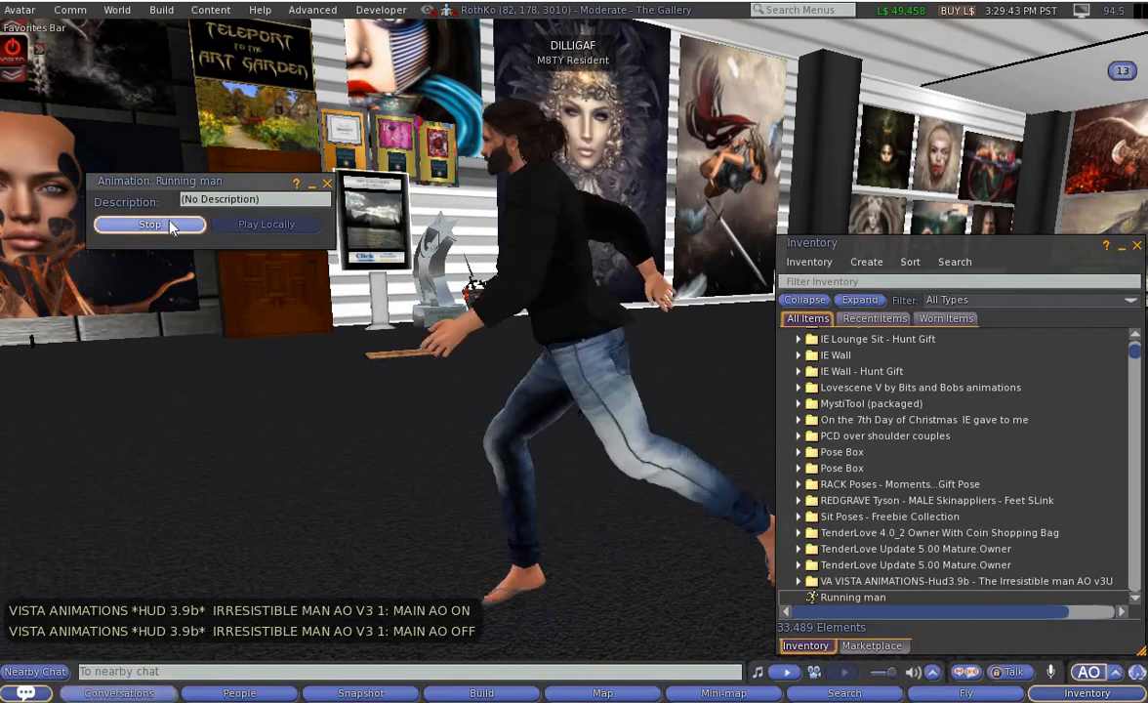
pyautogui.keyDown('alt'); pyautogui.moveTo(556, 293); pyautogui.dragTo(751, 281); pyautogui.keyUp('alt')
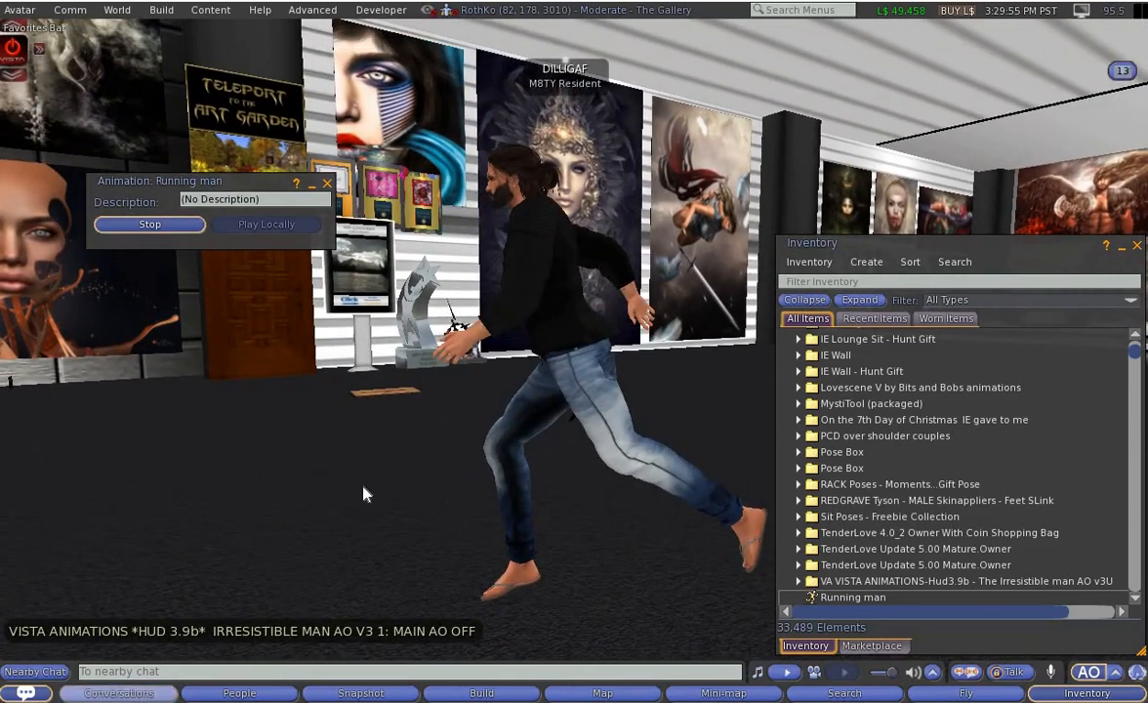